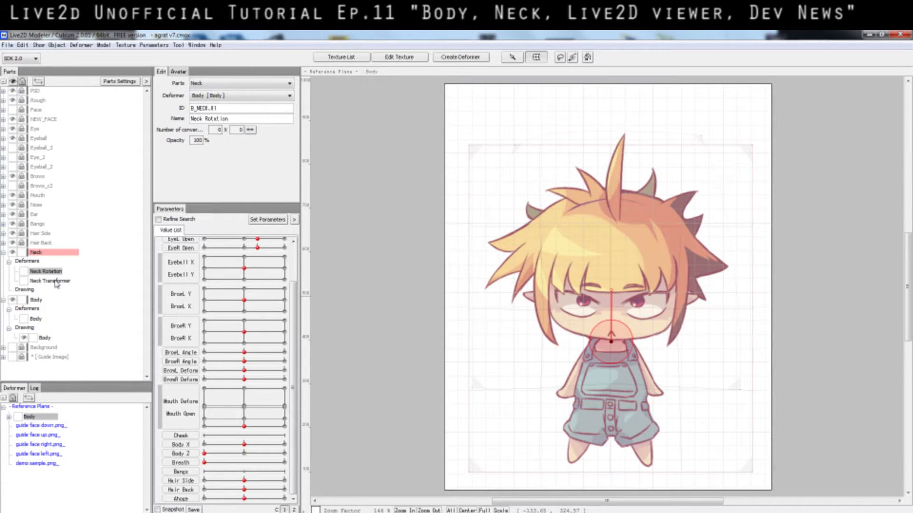
Compare the Neck Rotation and Neck Transformer deformers of the Neck part on the canvas.
left_click(56, 281)
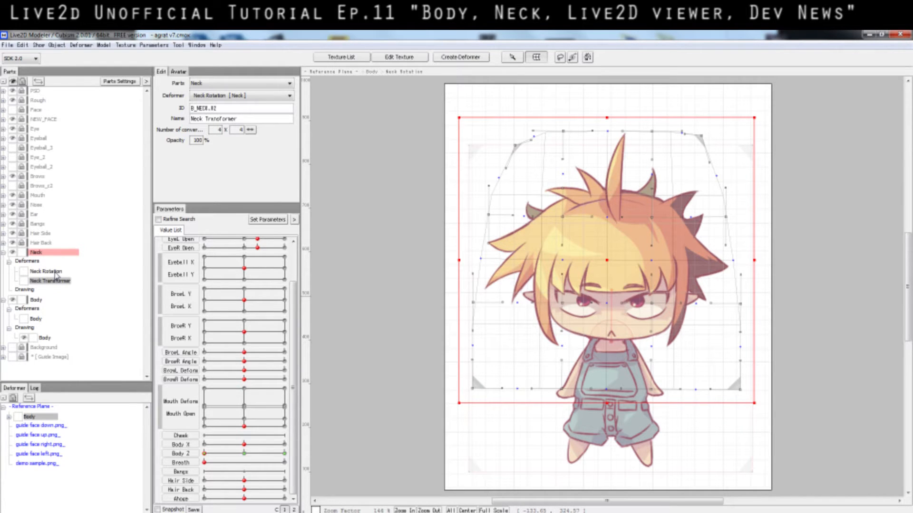
left_click(71, 272)
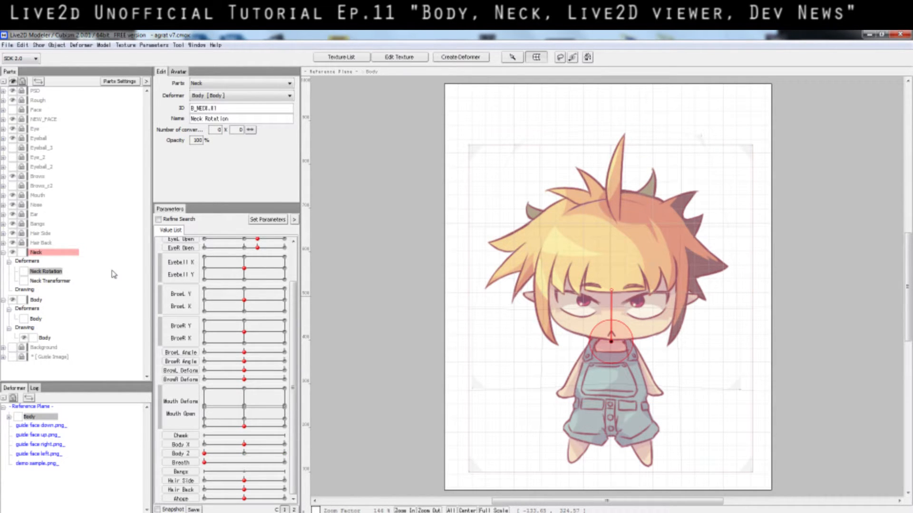
left_click(53, 281)
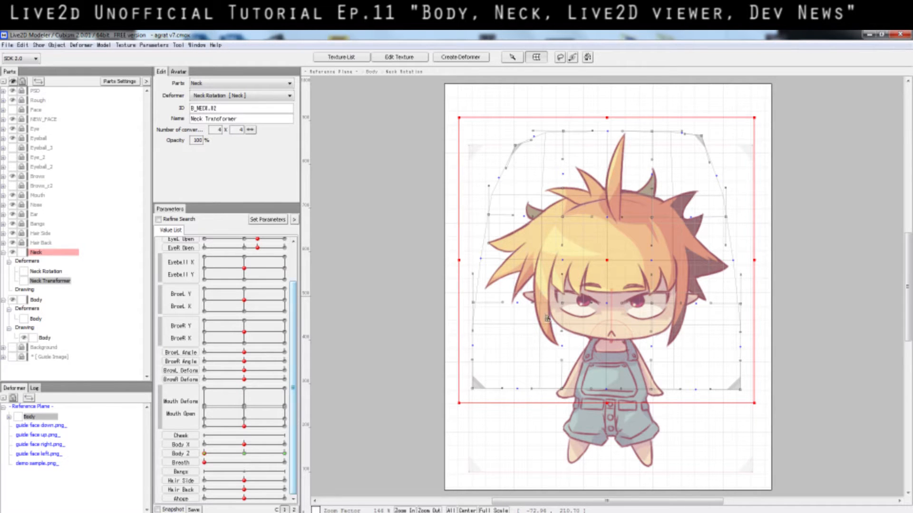
scroll(587, 300, "up", 1)
scroll(589, 298, "down", 1)
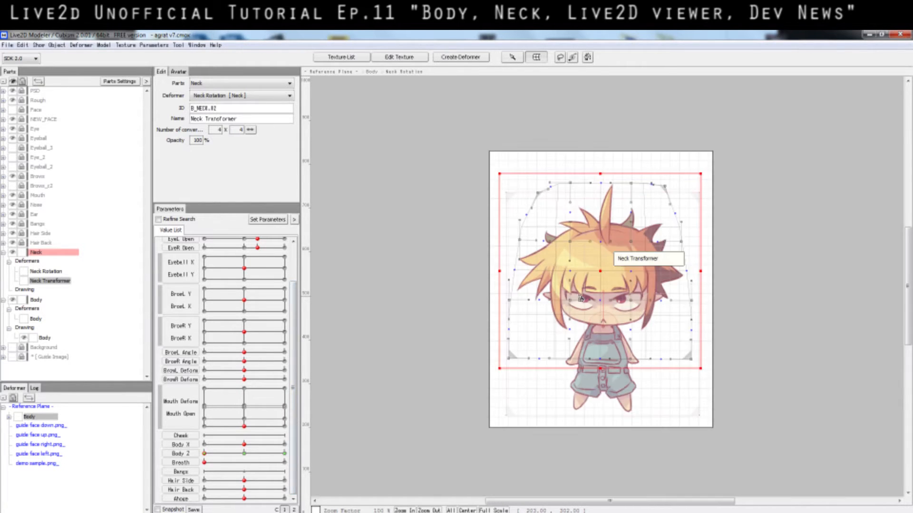
scroll(581, 298, "up", 1)
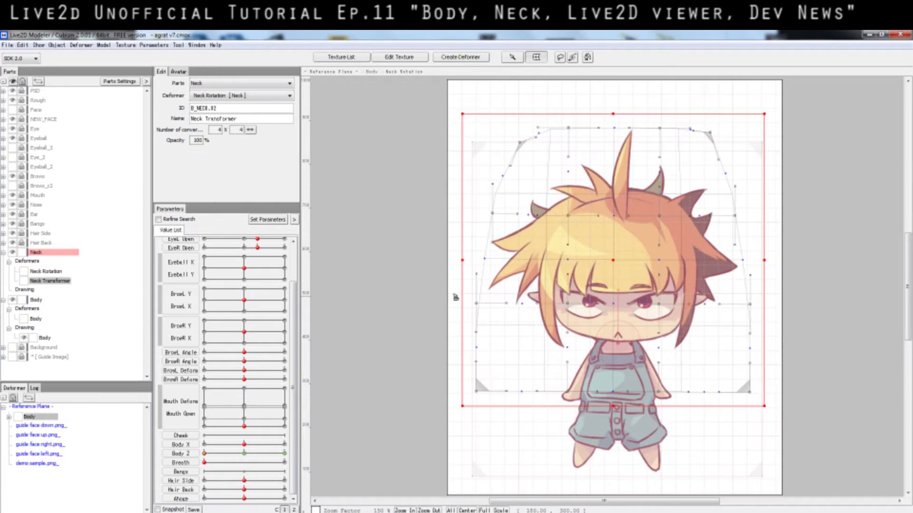
left_click(52, 273)
left_click(54, 282)
left_click(50, 272)
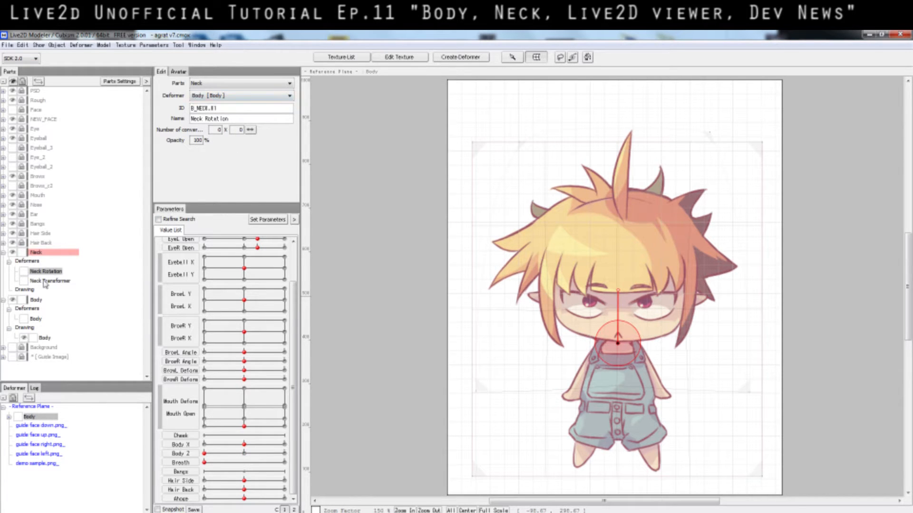
left_click(48, 281)
left_click(57, 272)
left_click_drag(733, 368, 719, 361)
scroll(720, 361, "up", 1)
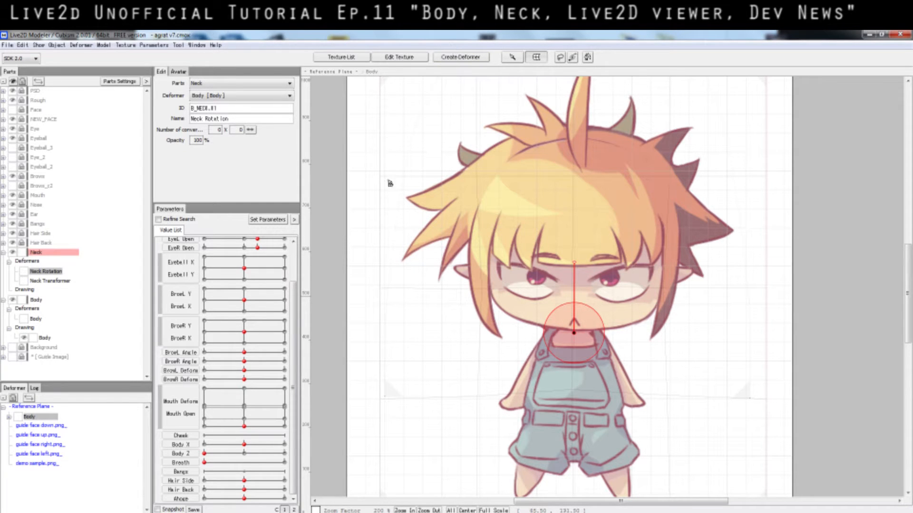
left_click(375, 203)
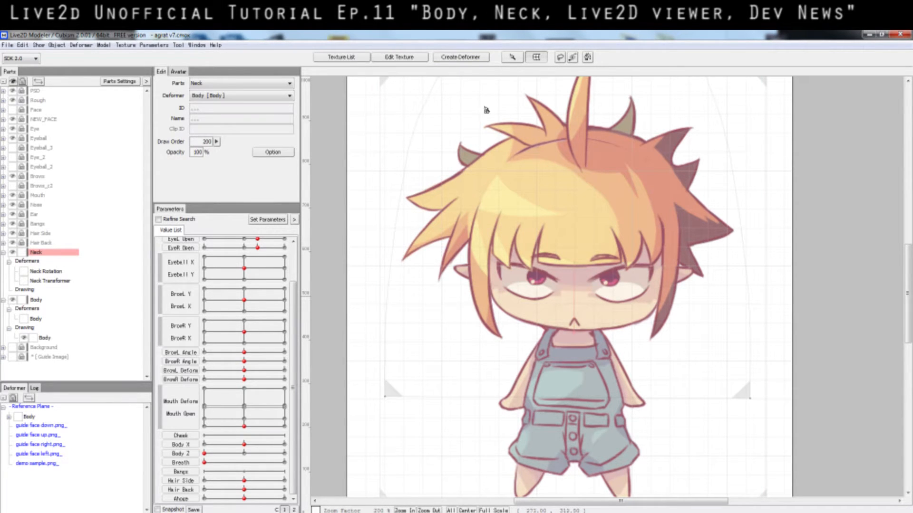
left_click(477, 61)
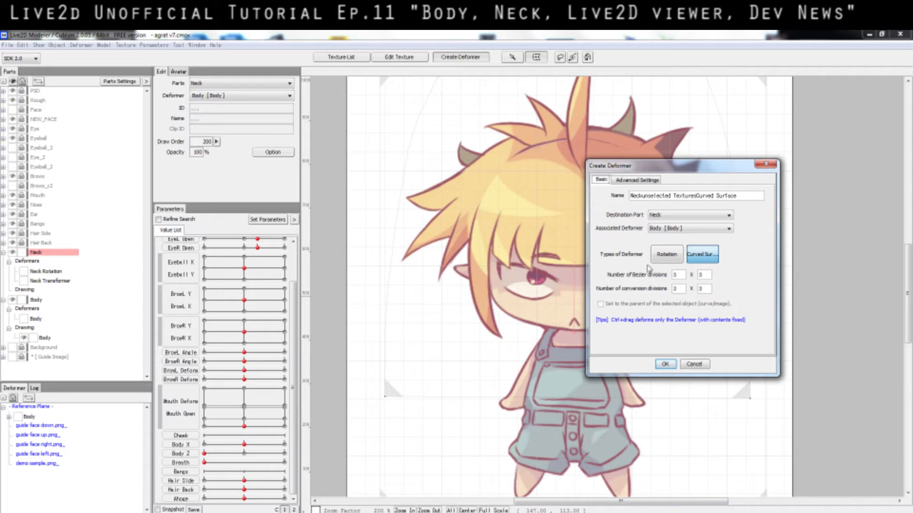
left_click(669, 256)
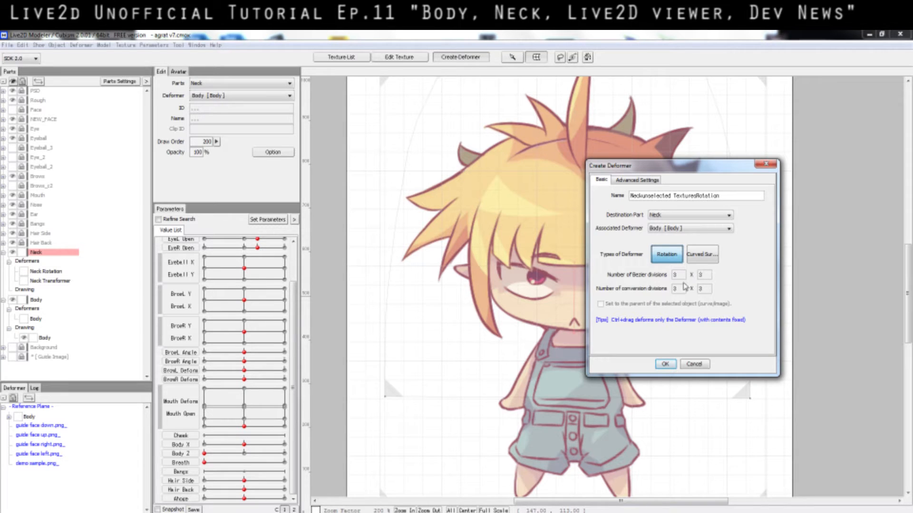
left_click(694, 364)
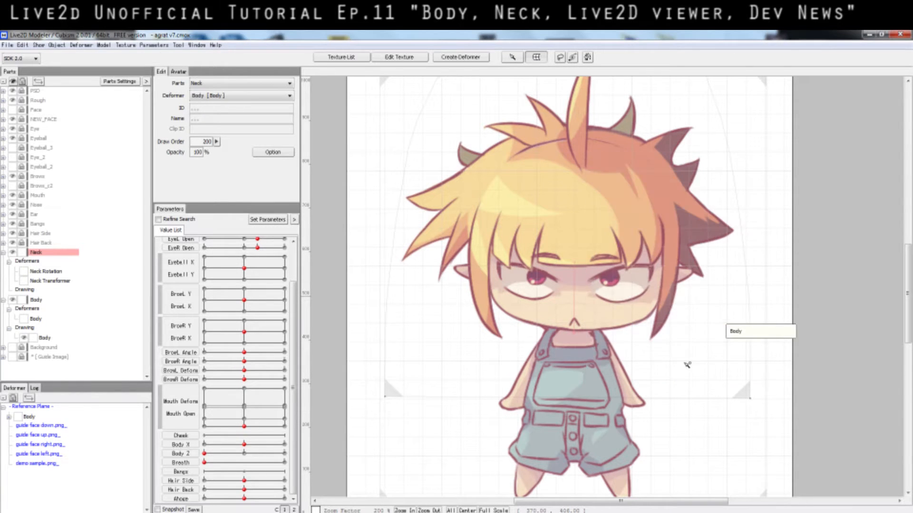
Try tilting the head with the handle of the Neck Rotation deformer, and undo the rotation.
left_click(50, 274)
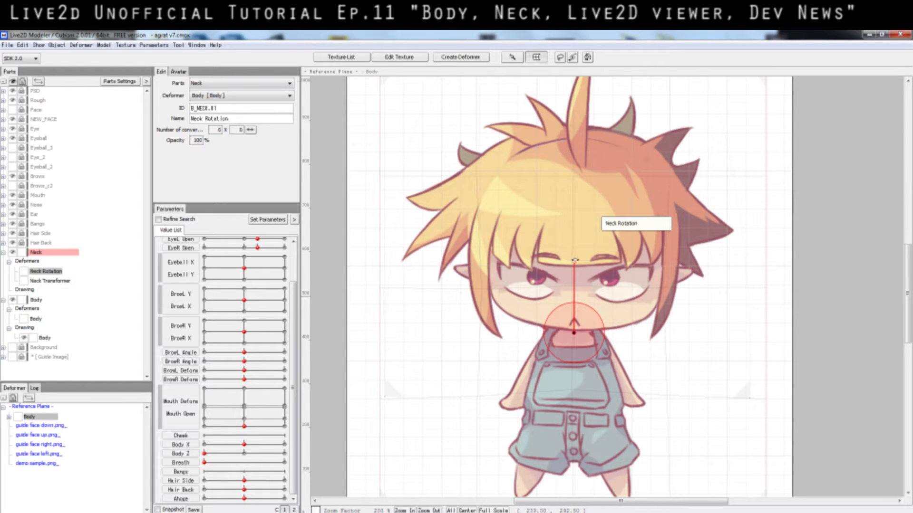
left_click_drag(575, 260, 593, 265)
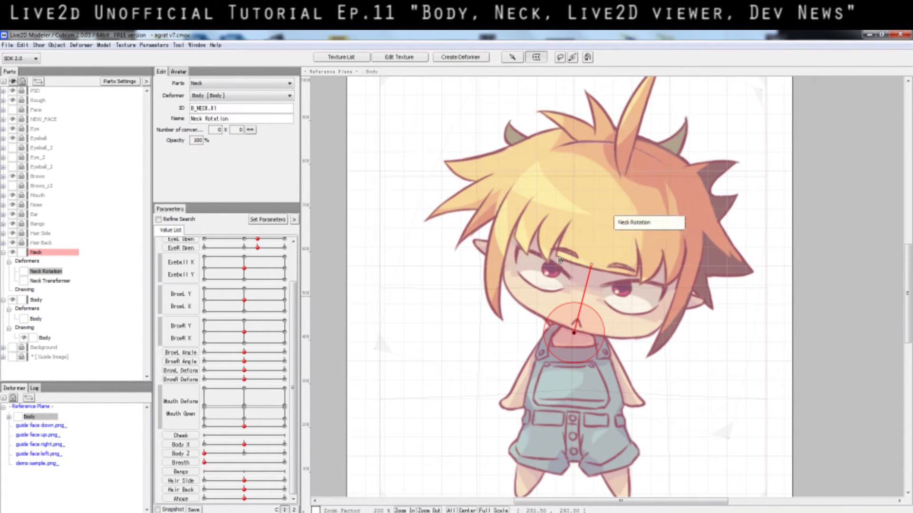
key("ctrl+z")
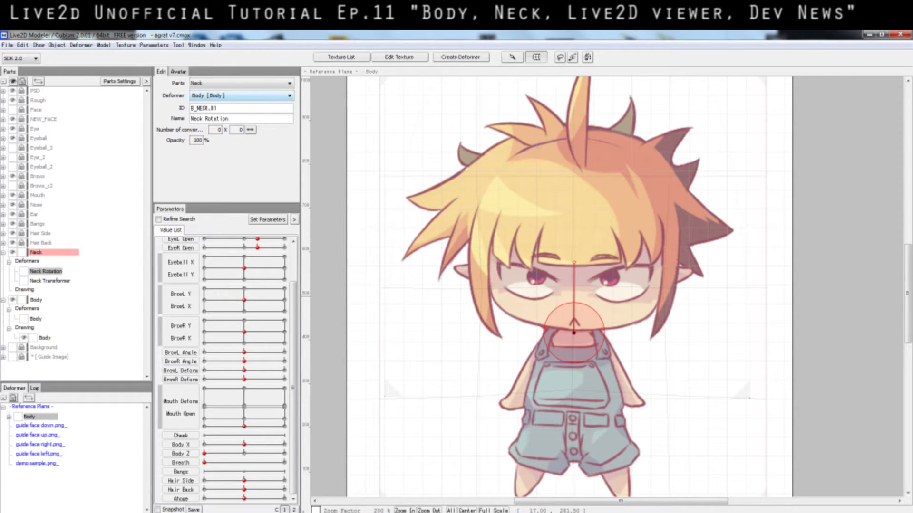
Examine the Neck Transformer's grid around the head alongside the Neck Rotation deformer.
left_click(45, 281)
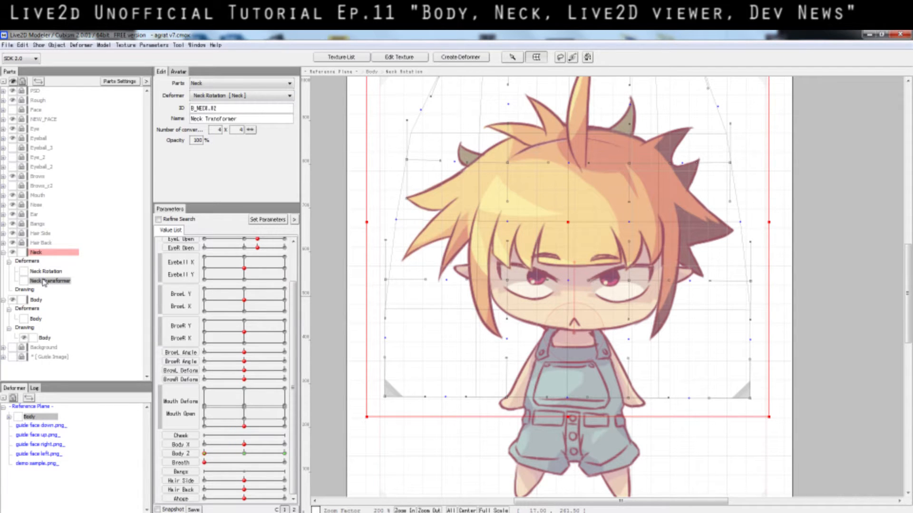
left_click(45, 272)
left_click(54, 283)
scroll(487, 252, "down", 1)
scroll(478, 249, "up", 1)
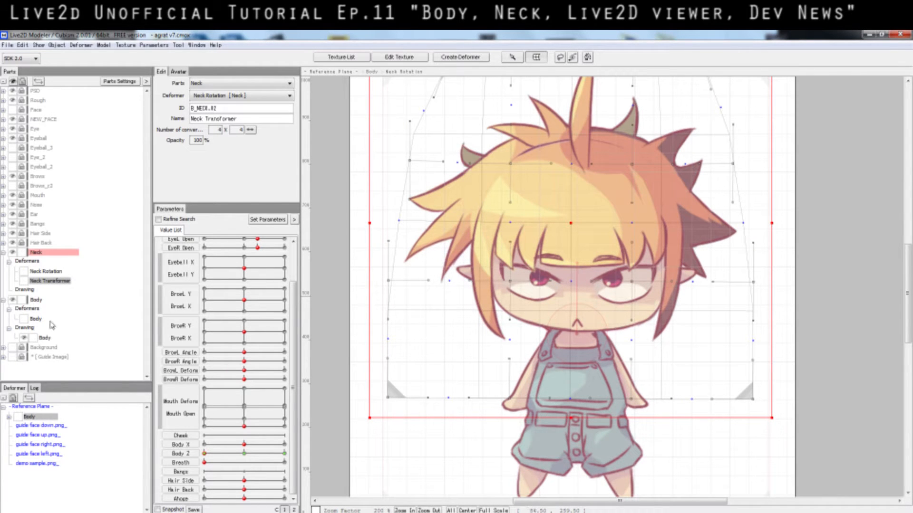
Inspect the Body part's deformer and drawing, and preview the Breath parameter on the Body drawing.
left_click(34, 300)
left_click(36, 323)
left_click(38, 320)
left_click(44, 338)
left_click_drag(910, 300, 910, 315)
left_click_drag(206, 463, 213, 463)
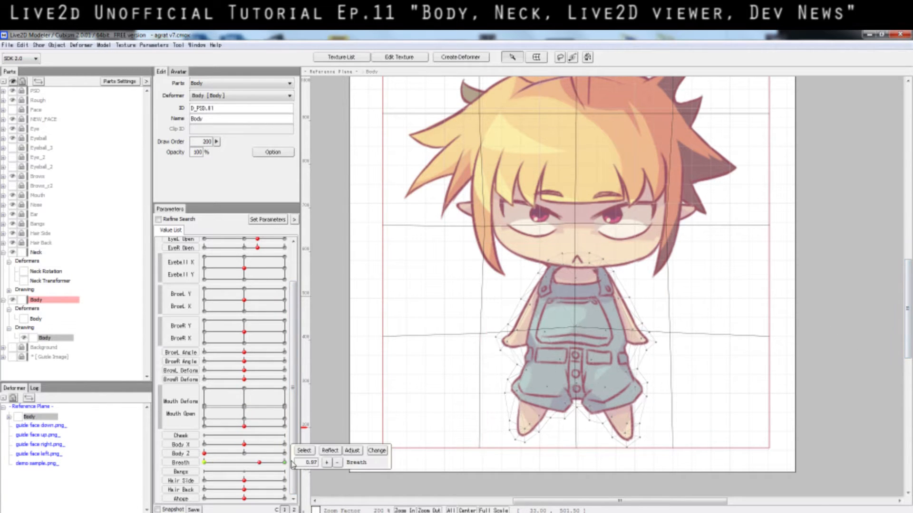
left_click(43, 339)
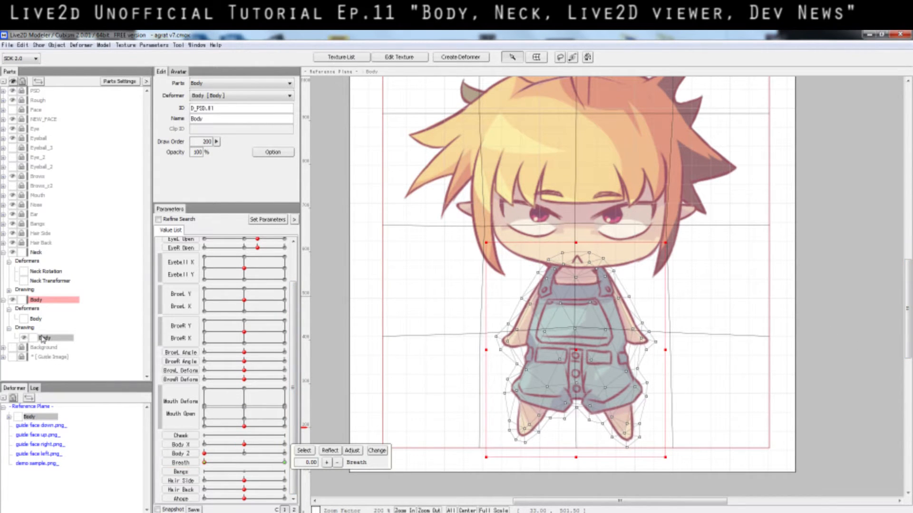
Select the Body deformer and set the Body Z parameter to 0.
left_click(42, 320)
mouse_move(206, 446)
left_mouse_down()
mouse_move(276, 446)
mouse_move(209, 455)
mouse_move(281, 459)
mouse_move(223, 449)
mouse_move(274, 451)
mouse_move(205, 454)
mouse_move(246, 455)
left_mouse_up()
scroll(469, 396, "down", 1)
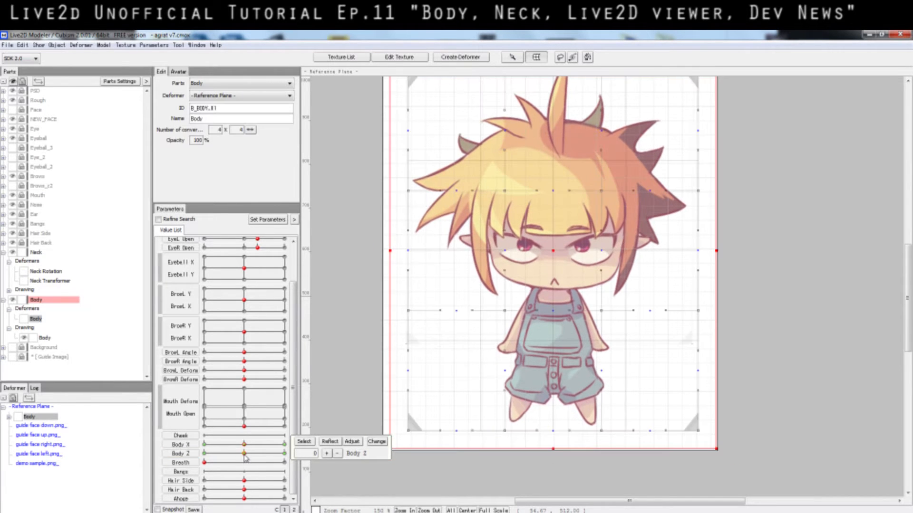
Preview the Angle Z parameter on the Neck Rotation deformer, return it to 0 and view its parameter settings.
left_click(35, 253)
left_click(49, 282)
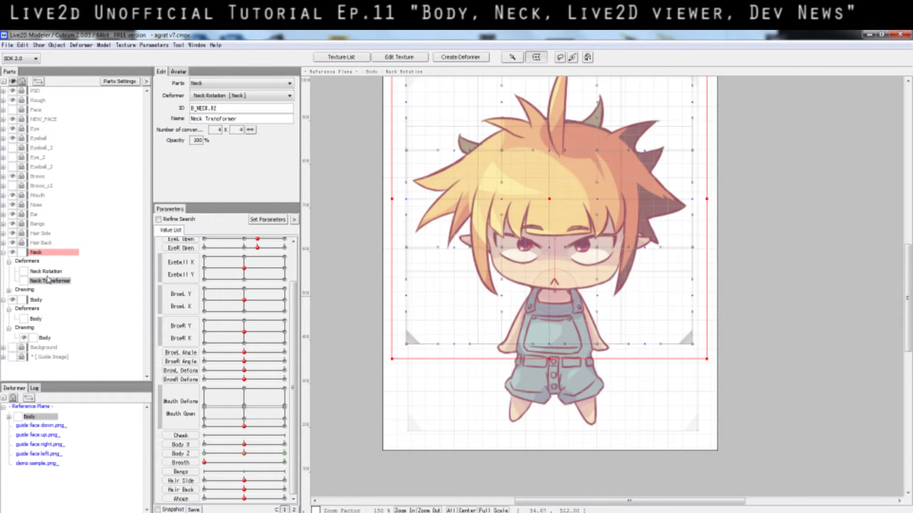
left_click(53, 272)
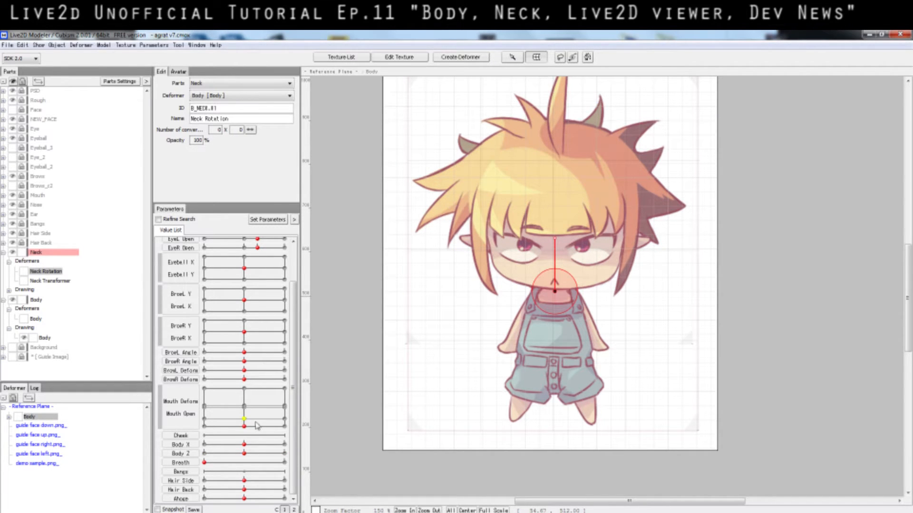
scroll(256, 425, "up", 3)
left_click(190, 273)
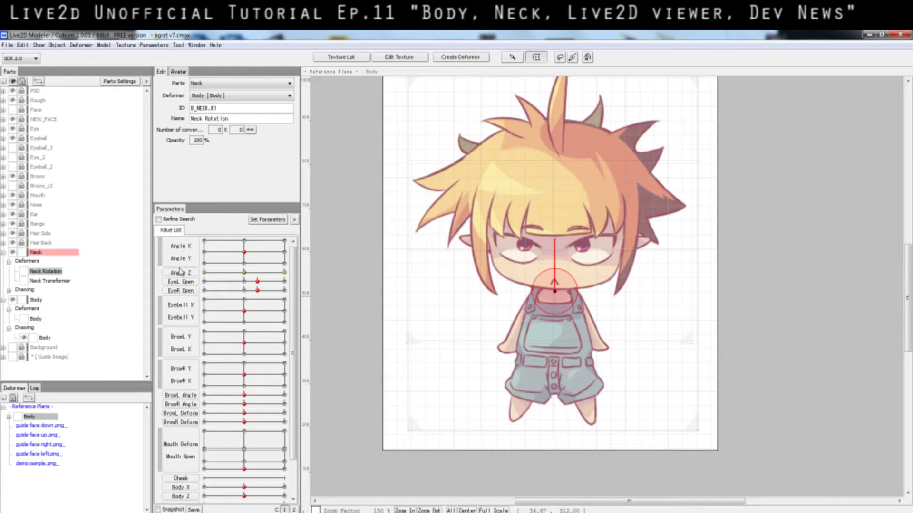
left_click_drag(205, 275, 244, 275)
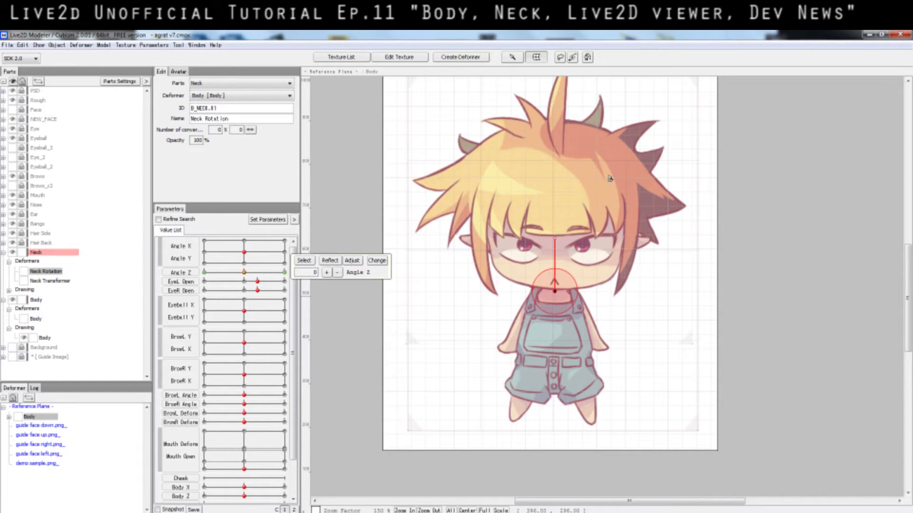
mouse_move(244, 275)
left_mouse_down()
mouse_move(205, 276)
mouse_move(283, 273)
mouse_move(246, 279)
left_mouse_up()
double_click(186, 273)
left_click(453, 412)
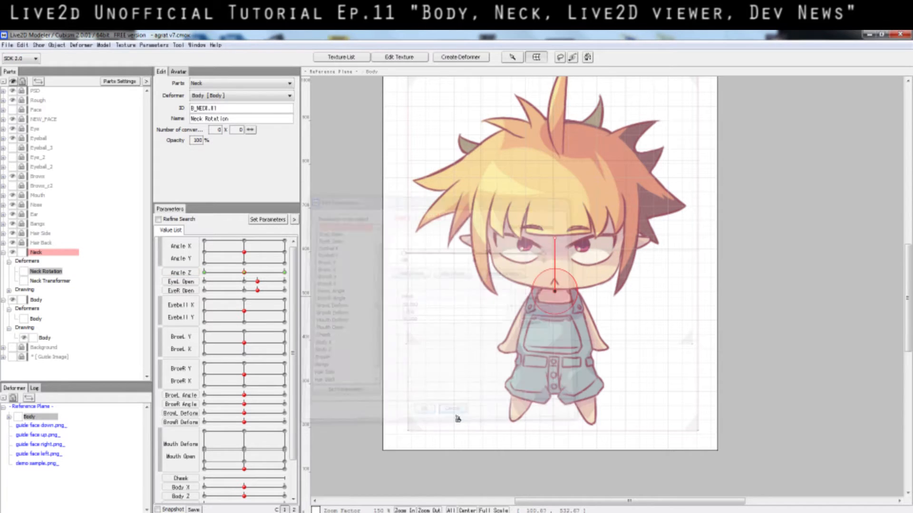
Try rotating the Neck Rotation deformer further at Angle Z -30, and undo the rotation.
left_click_drag(244, 275, 203, 274)
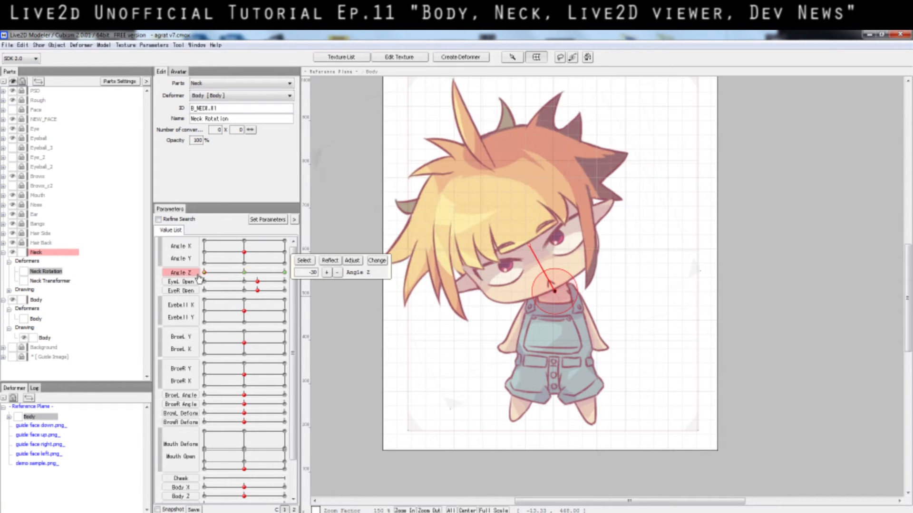
left_click_drag(526, 247, 516, 287)
key("ctrl+z")
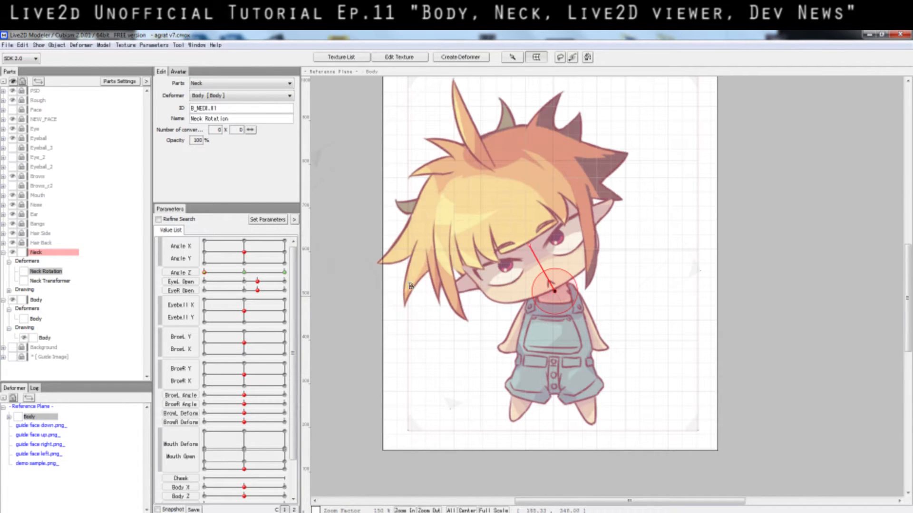
Preview the Neck Rotation head tilt between Angle Z -30 and 0, ending at 0.
left_click_drag(215, 273, 238, 272)
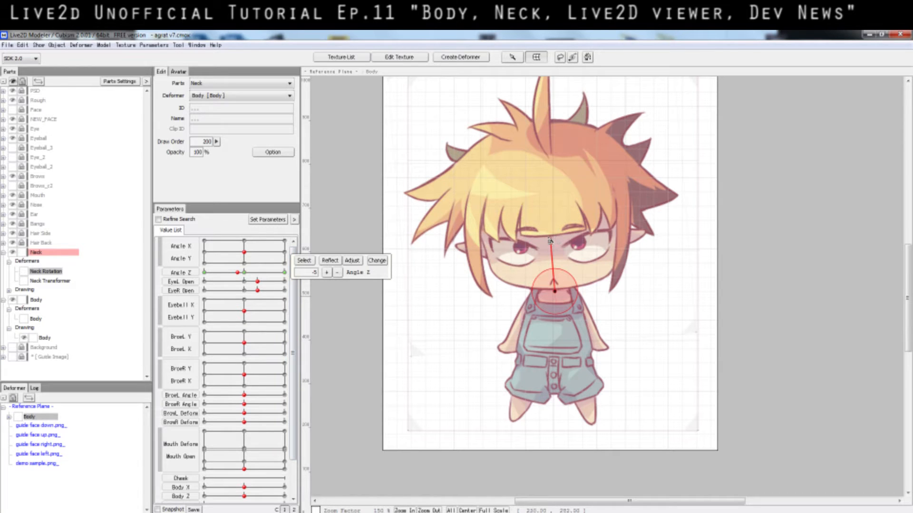
left_click(31, 188)
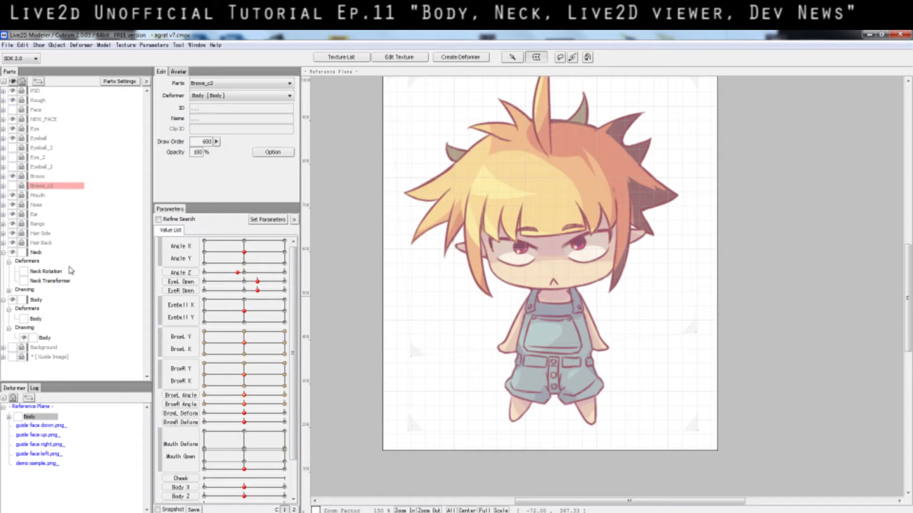
left_click(49, 272)
left_click_drag(236, 273, 206, 278)
left_click_drag(222, 273, 184, 269)
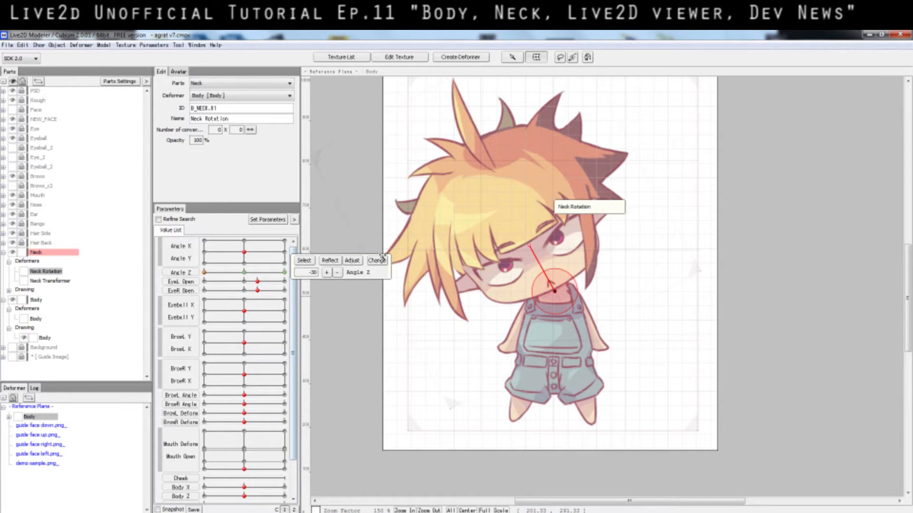
left_click_drag(245, 272, 171, 277)
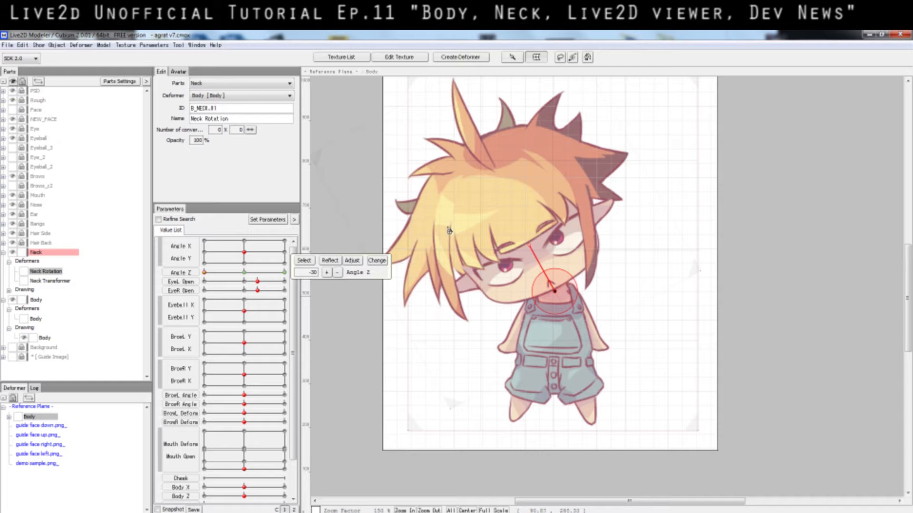
left_click(246, 274)
left_click_drag(246, 274, 204, 273)
left_click_drag(244, 274, 204, 273)
mouse_move(244, 274)
left_mouse_down()
mouse_move(272, 274)
mouse_move(212, 274)
mouse_move(244, 274)
left_mouse_up()
Preview the Body Z parameter on the Neck Transformer deformer and return it to 0.
left_click(49, 281)
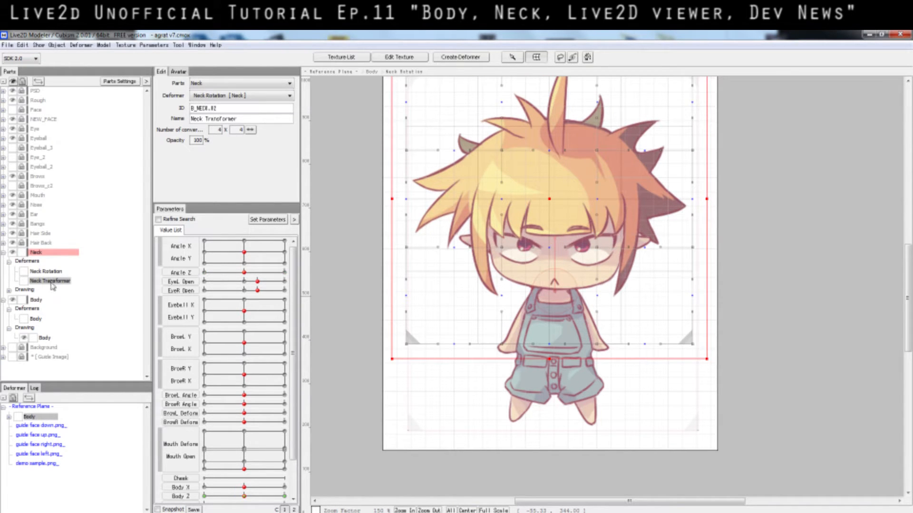
left_click_drag(294, 409, 300, 452)
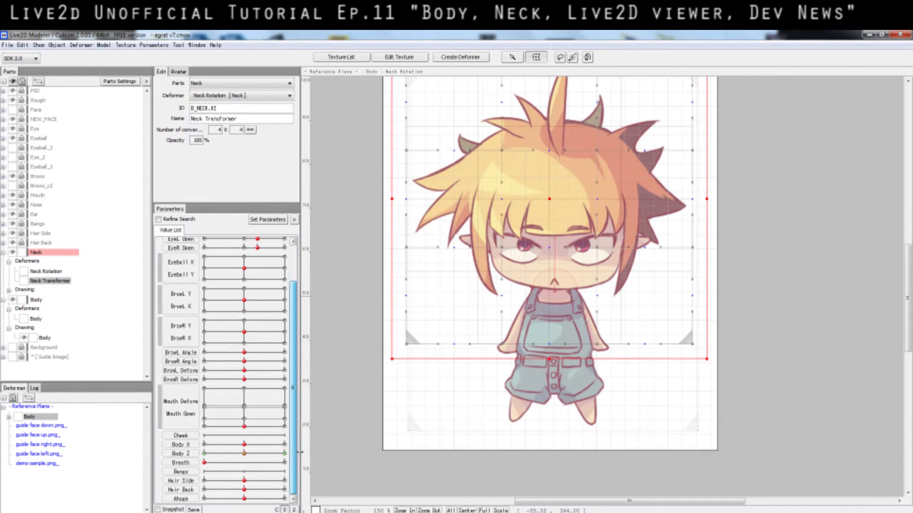
left_click(196, 455)
left_click_drag(202, 457, 247, 457)
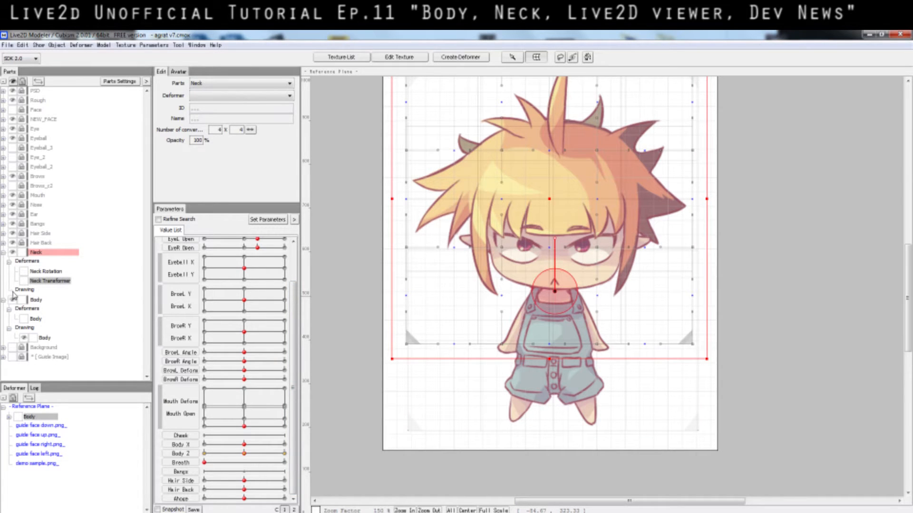
Select the Body drawing object and view its Breath parameter at 0.
left_click(24, 291)
left_click(34, 300)
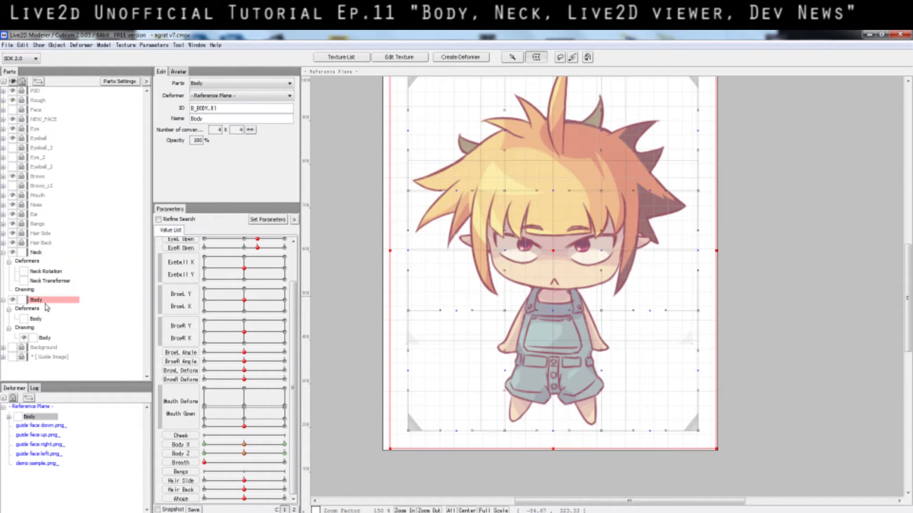
left_click(43, 339)
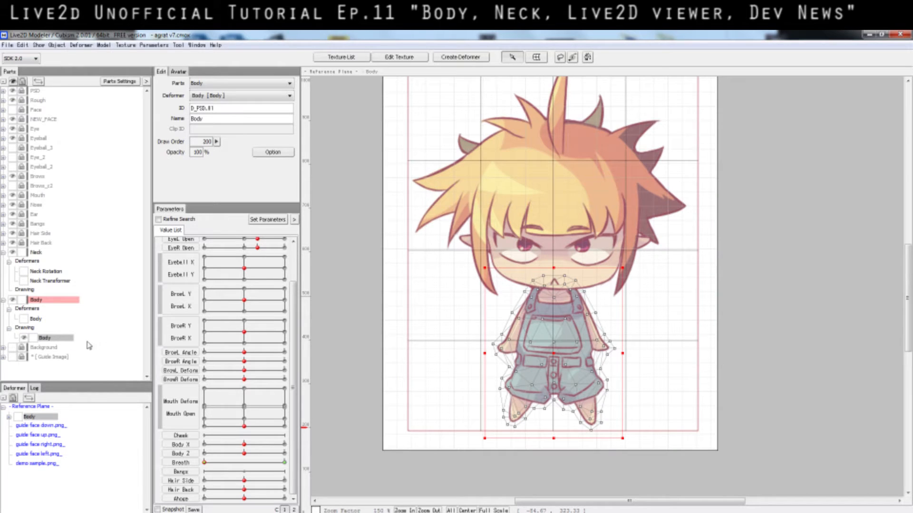
left_click(189, 464)
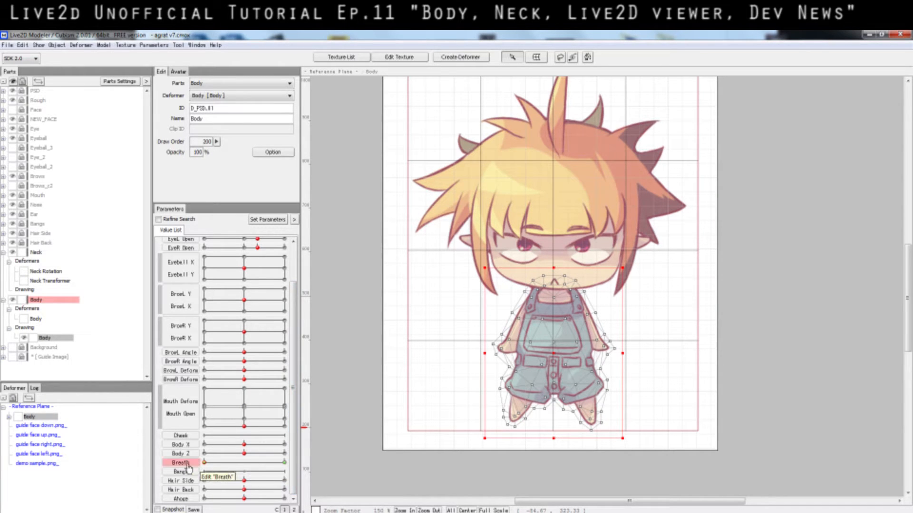
mouse_move(208, 462)
left_mouse_down()
mouse_move(288, 464)
mouse_move(196, 463)
left_mouse_up()
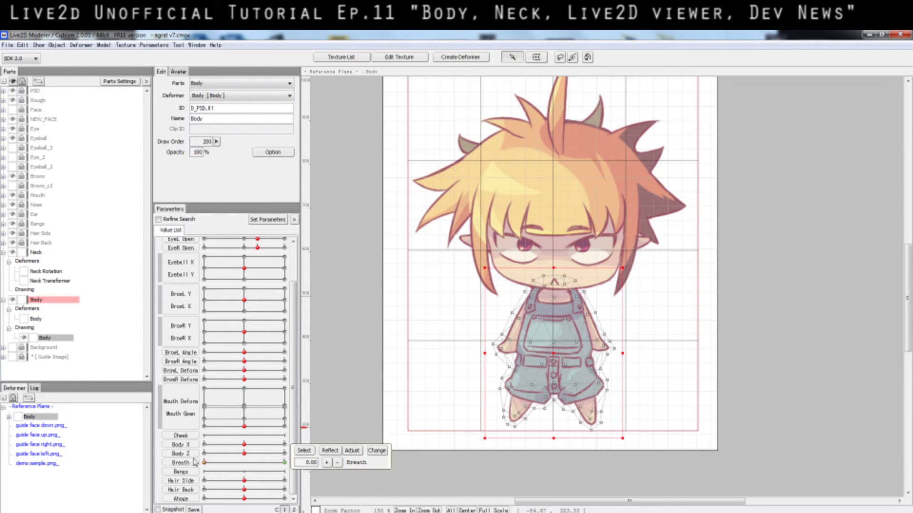
left_click(365, 378)
mouse_move(205, 463)
left_mouse_down()
mouse_move(303, 461)
mouse_move(193, 466)
mouse_move(255, 468)
mouse_move(212, 471)
left_mouse_up()
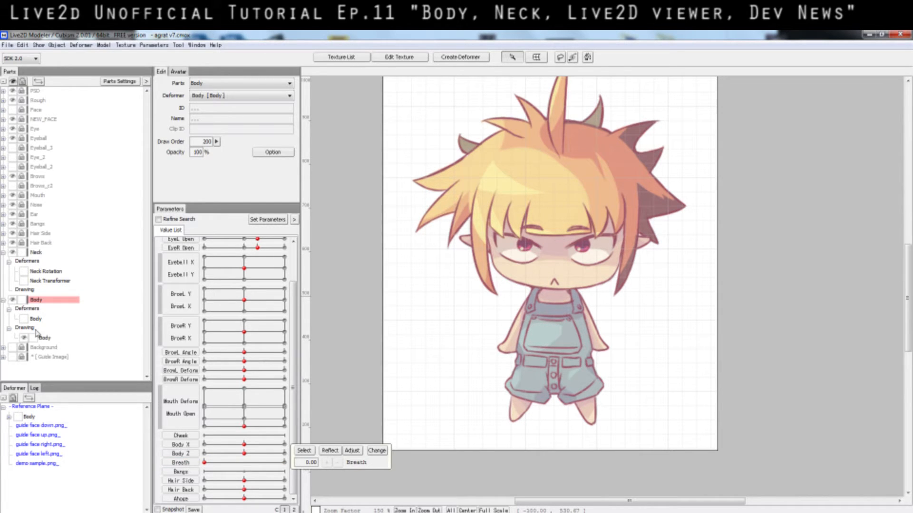
Reselect the Body drawing object and activate the deform brush over its mesh.
left_click(45, 347)
left_click(44, 338)
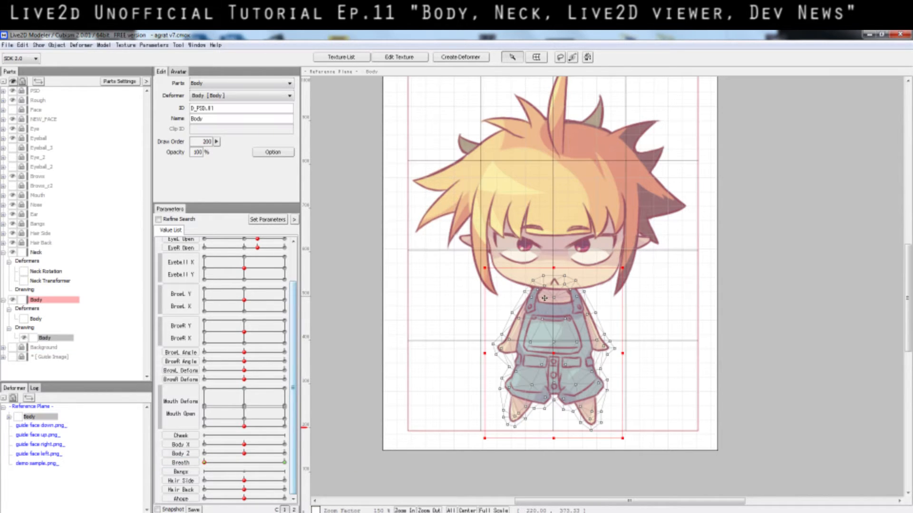
left_click(572, 57)
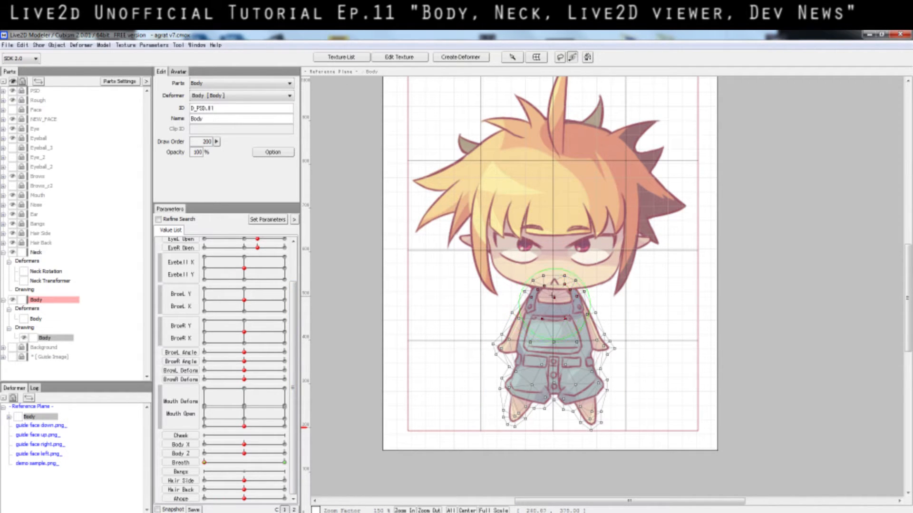
Preview the Breath parameter on the Body drawing's mesh between 0 and 1, ending at 1.
left_click_drag(208, 466, 242, 463)
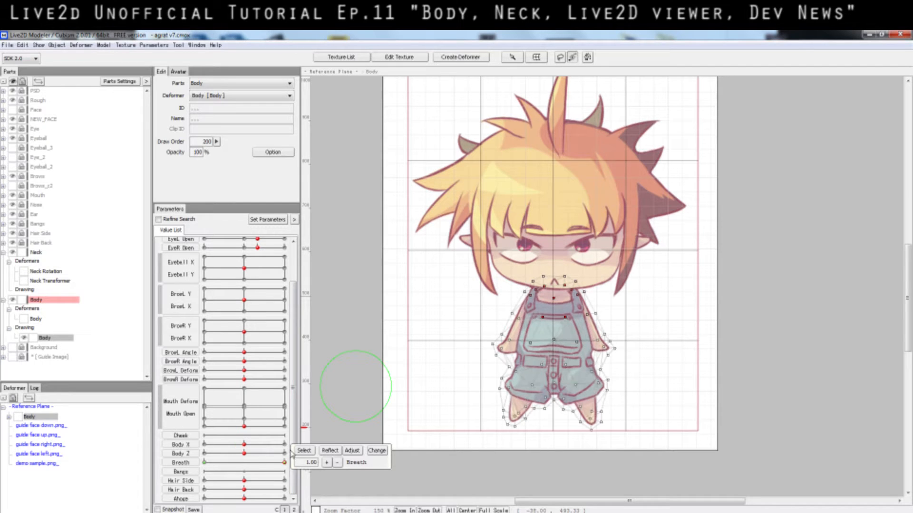
left_click_drag(245, 455, 296, 448)
left_click_drag(236, 460, 296, 464)
left_click(194, 465)
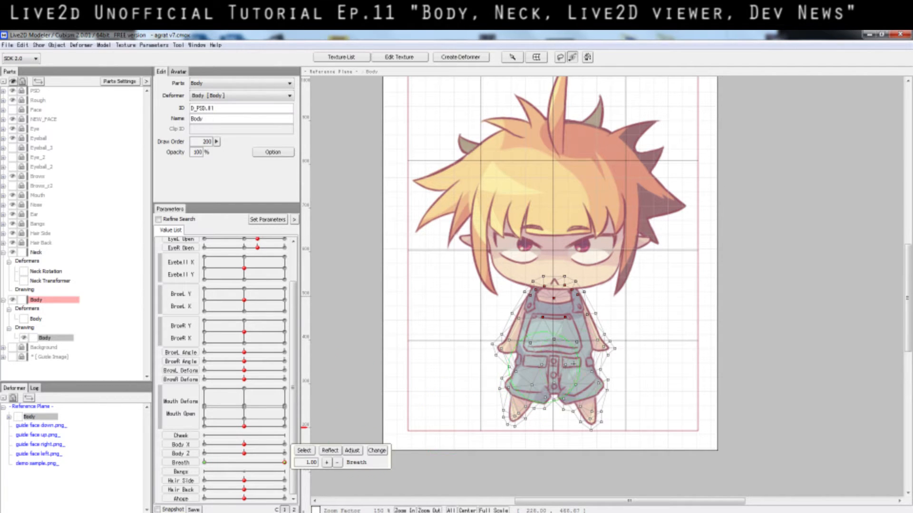
left_click_drag(285, 462, 339, 460)
scroll(889, 314, "up", 1)
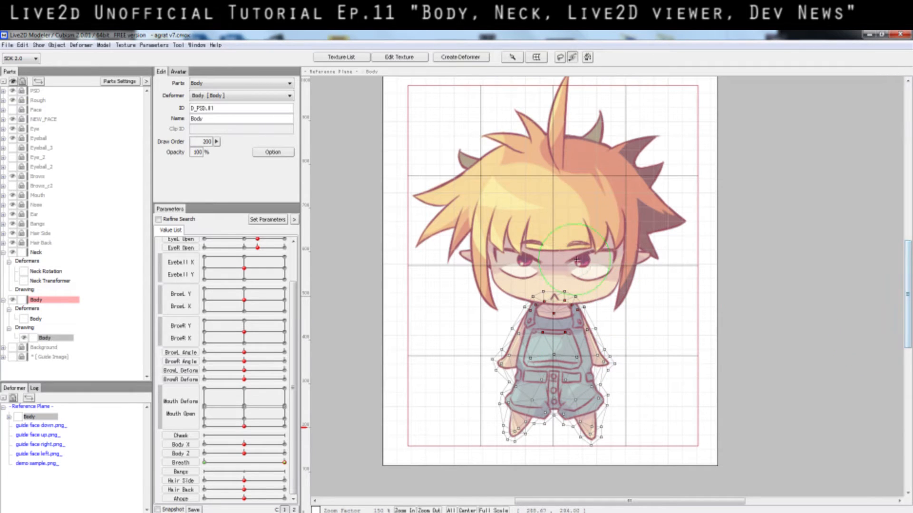
mouse_move(284, 462)
left_mouse_down()
mouse_move(204, 466)
mouse_move(286, 464)
left_mouse_up()
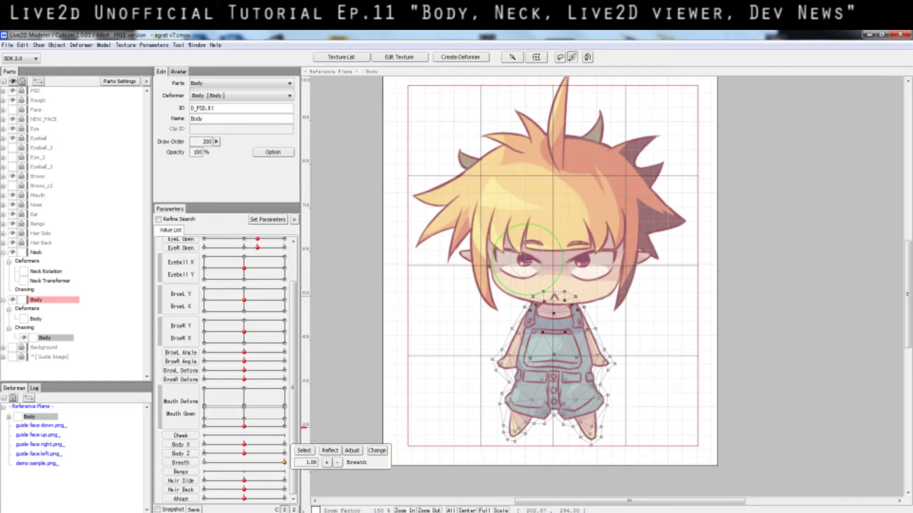
mouse_move(285, 462)
left_mouse_down()
mouse_move(268, 465)
mouse_move(276, 464)
left_mouse_up()
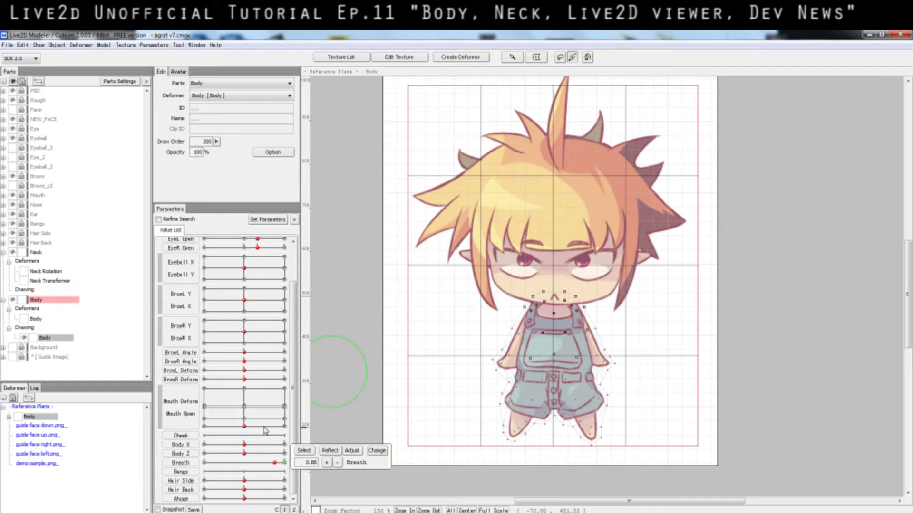
left_click_drag(271, 466, 286, 469)
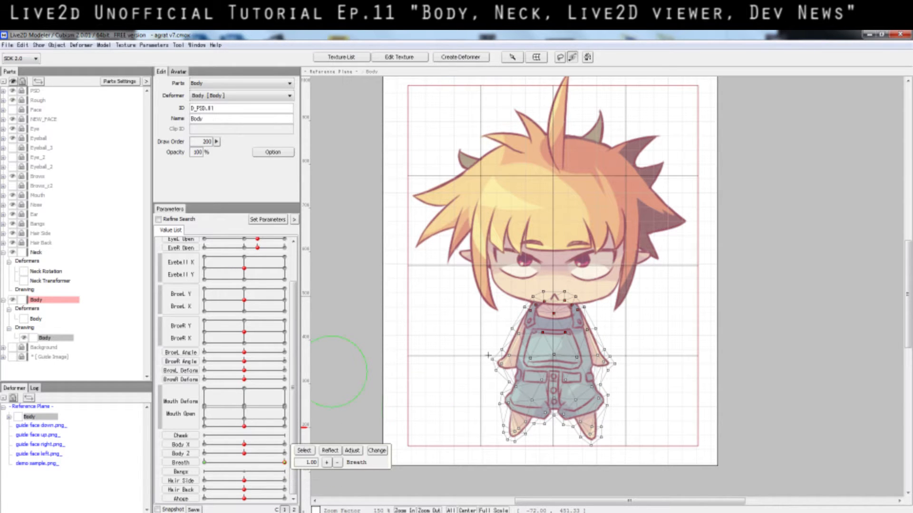
left_click_drag(908, 323, 908, 306)
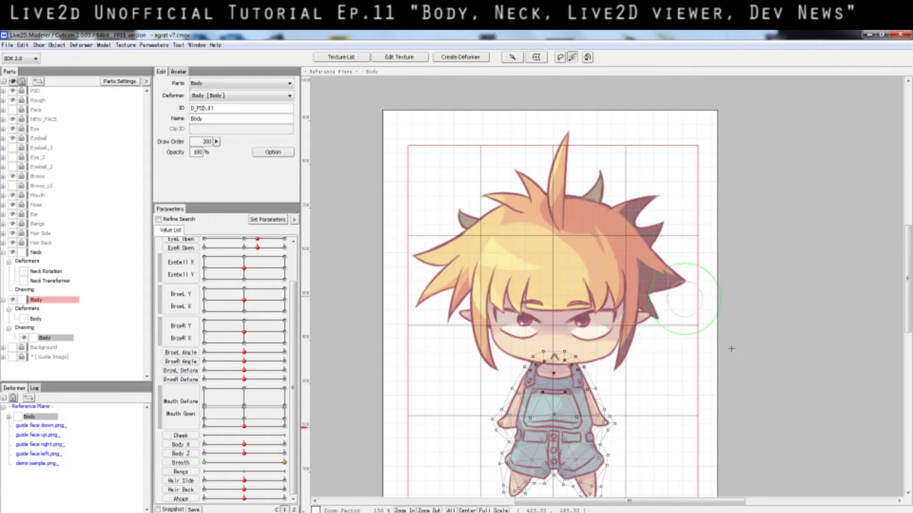
Sweep the Breath parameter between 0 and 1 again on the Body drawing and return it to 0.
left_click(216, 463)
left_click_drag(204, 472, 286, 464)
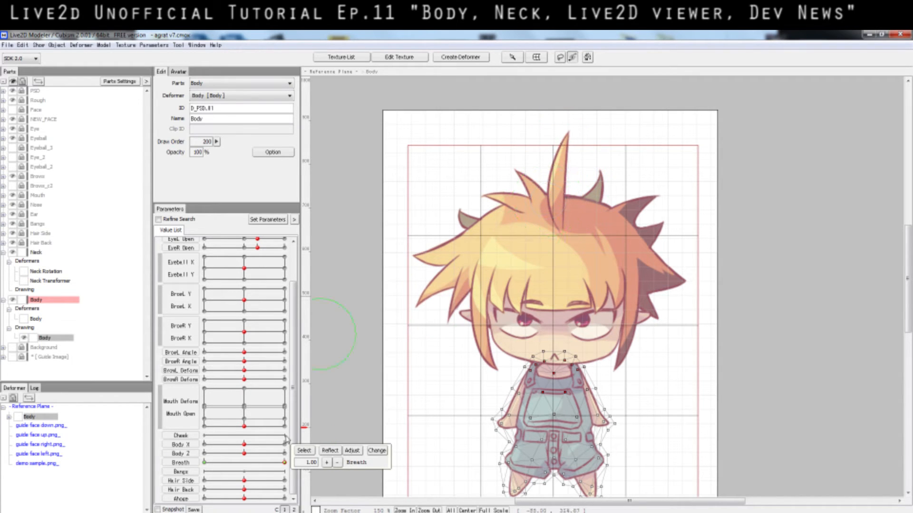
left_click_drag(276, 464, 295, 463)
left_click_drag(282, 464, 194, 464)
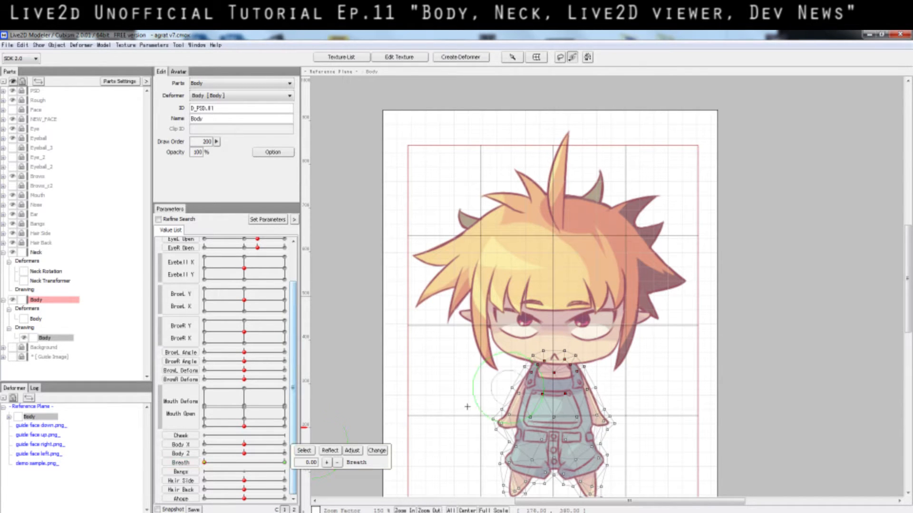
left_click_drag(285, 467, 179, 471)
Select the Body deformer, preview its Body X parameter at 10 and -10, and return it to 0.
left_click(38, 320)
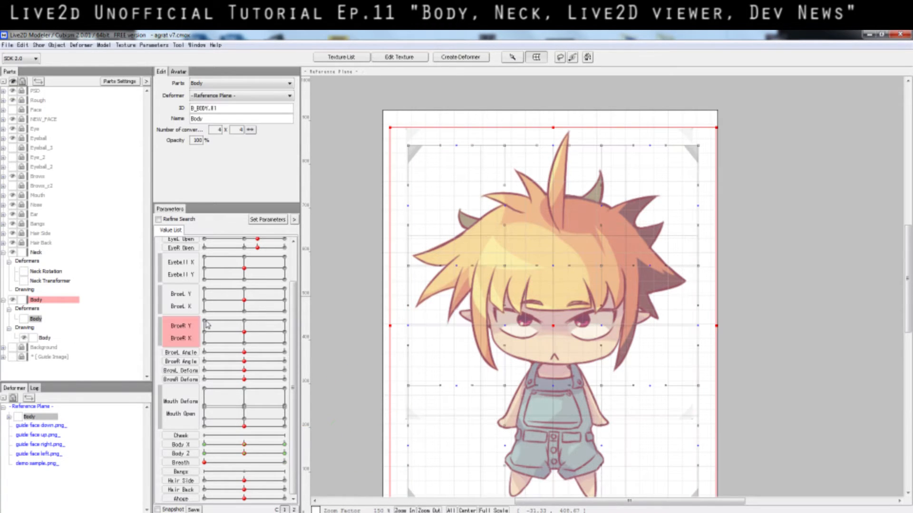
left_click(46, 340)
left_click(37, 322)
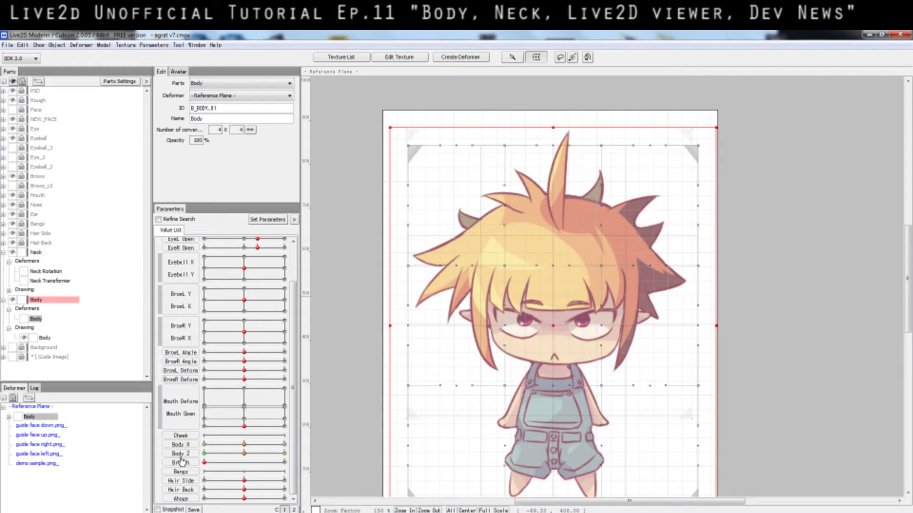
scroll(220, 434, "up", 3)
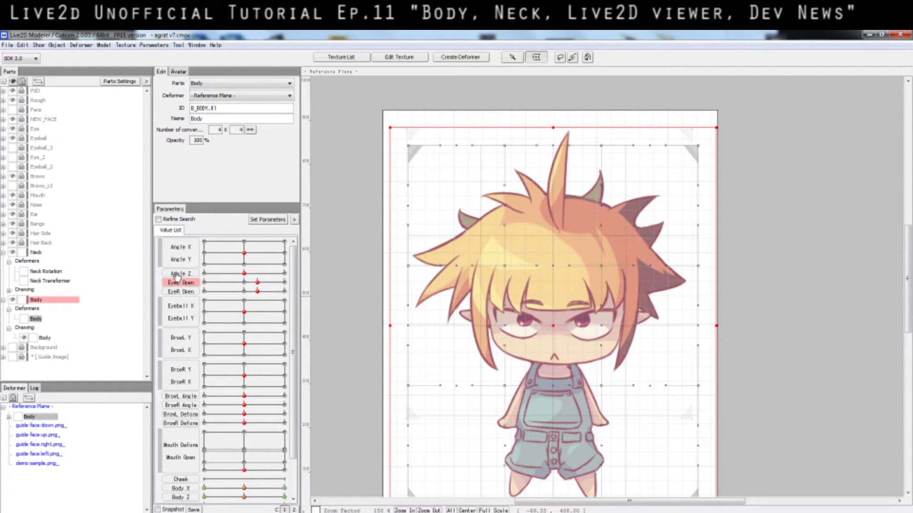
scroll(180, 332, "down", 3)
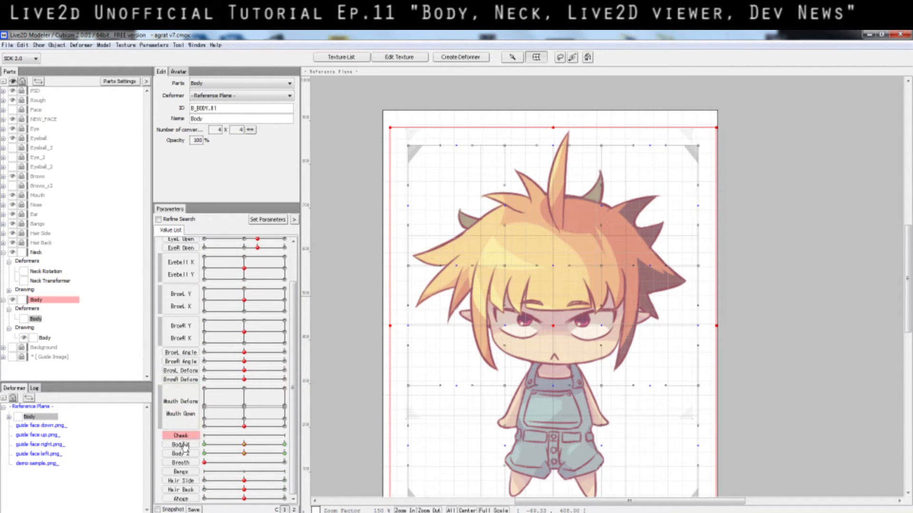
left_click(241, 448)
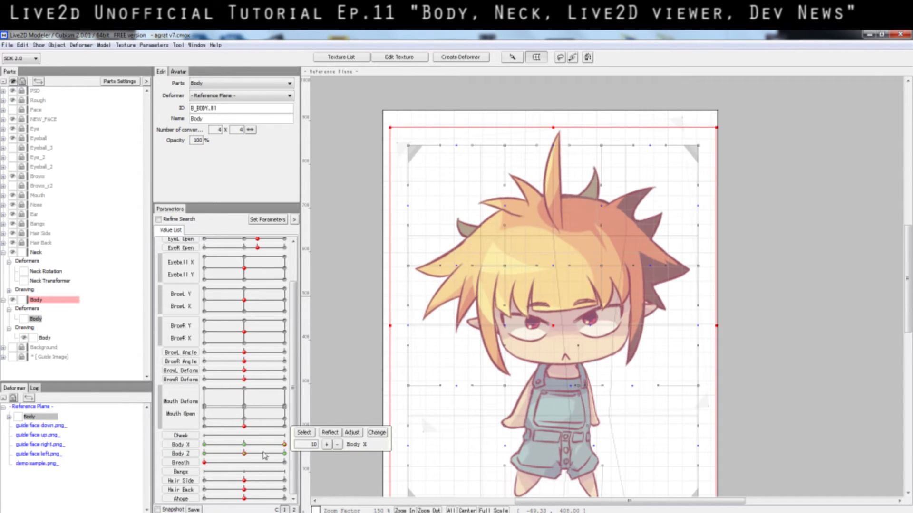
left_click_drag(246, 445, 202, 447)
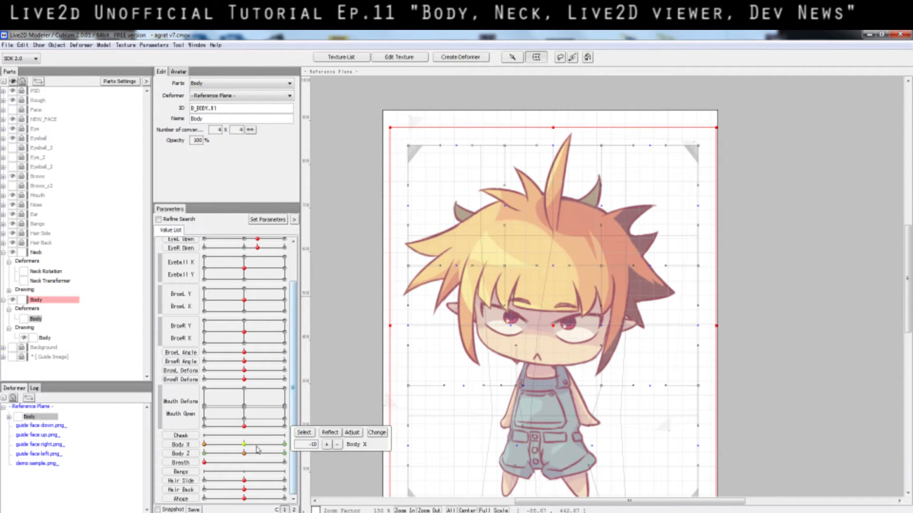
left_click(284, 444)
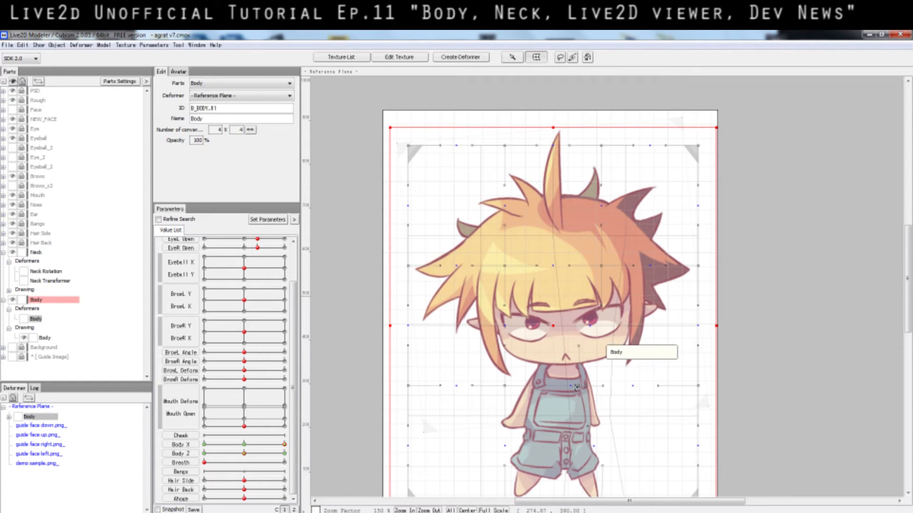
left_click(244, 445)
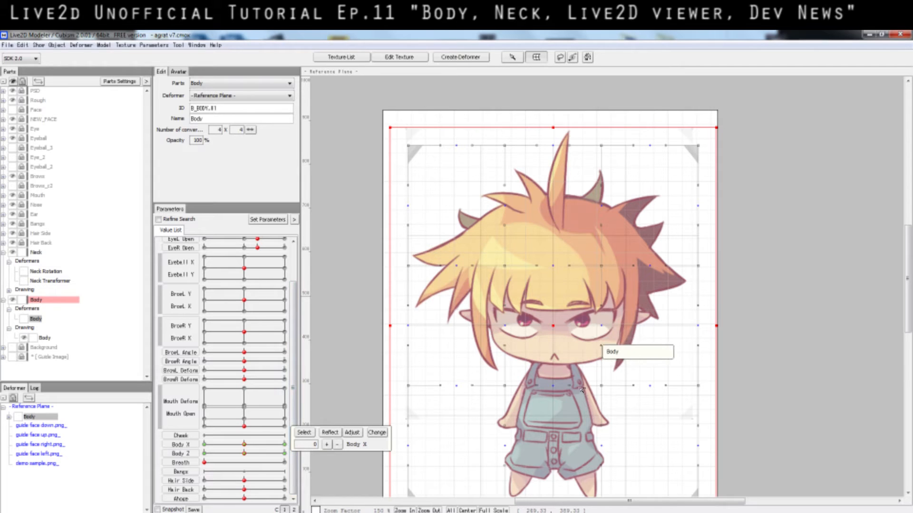
Preview the Body Z and Body X parameters on the Body deformer, returning both to 0.
left_click(244, 429)
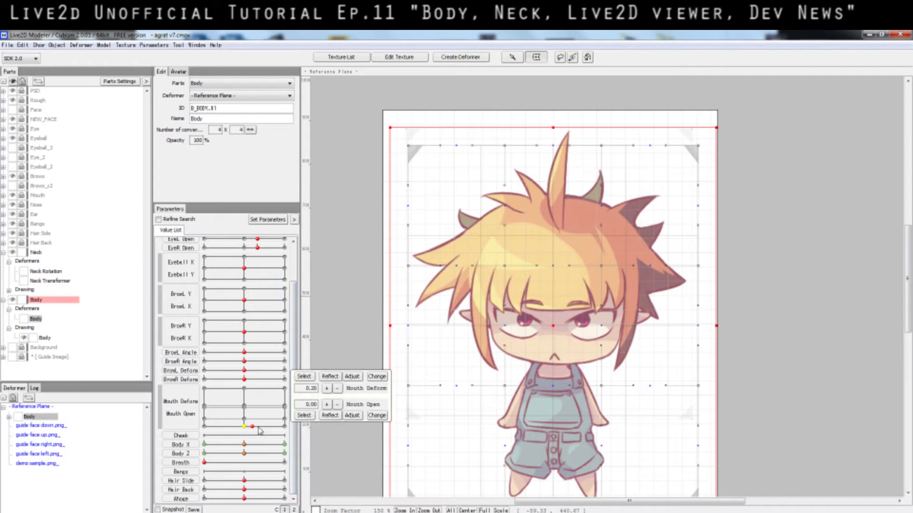
left_click(245, 454)
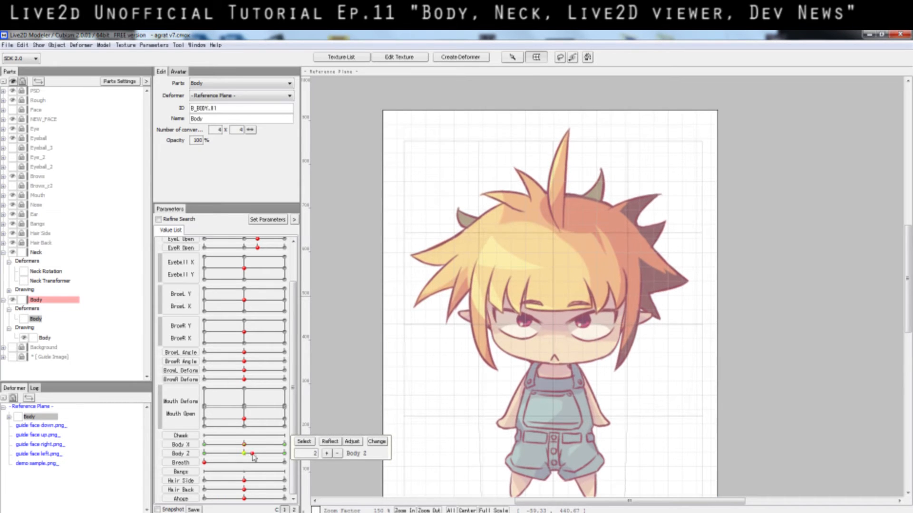
mouse_move(244, 444)
left_mouse_down()
mouse_move(296, 449)
mouse_move(244, 445)
left_mouse_up()
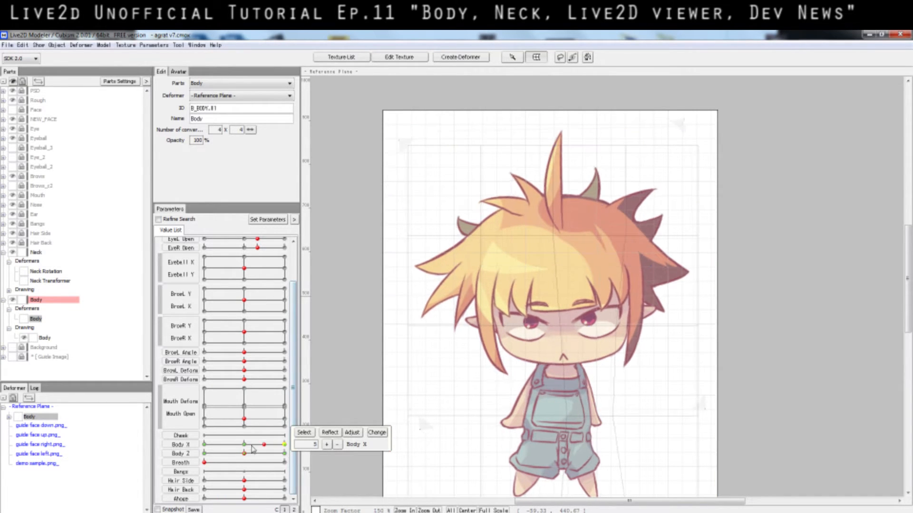
Try moving the Body deformer's control point beside the character's shoulder sideways, and undo the changes.
left_click_drag(603, 386, 624, 388)
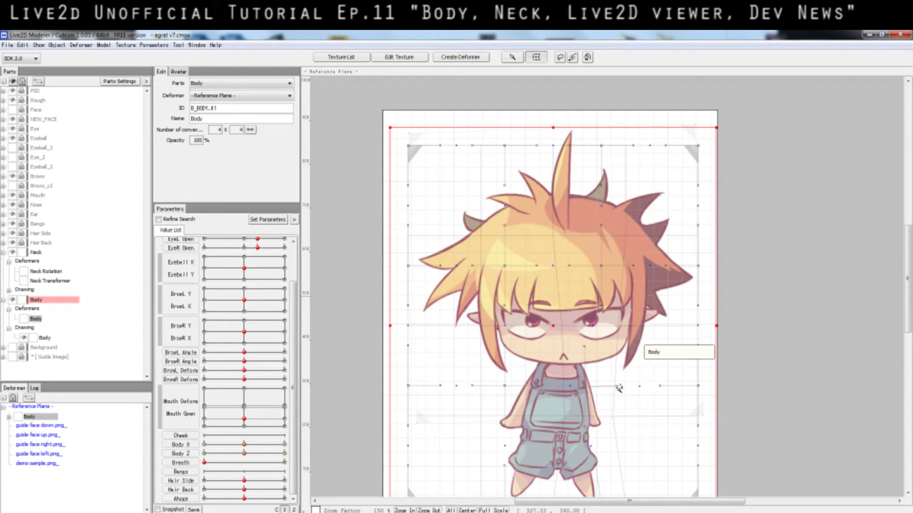
left_click_drag(640, 389, 628, 390)
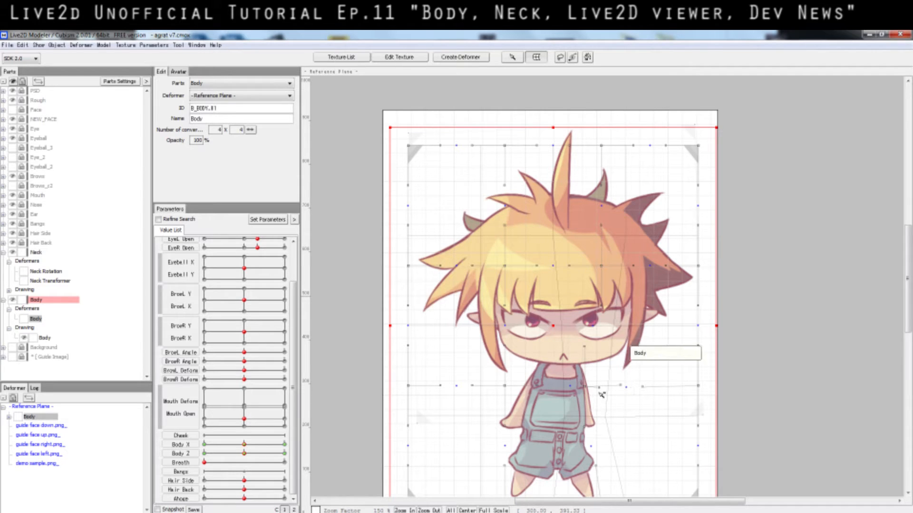
key("ctrl+z")
key("ctrl+z")
key("ctrl+z")
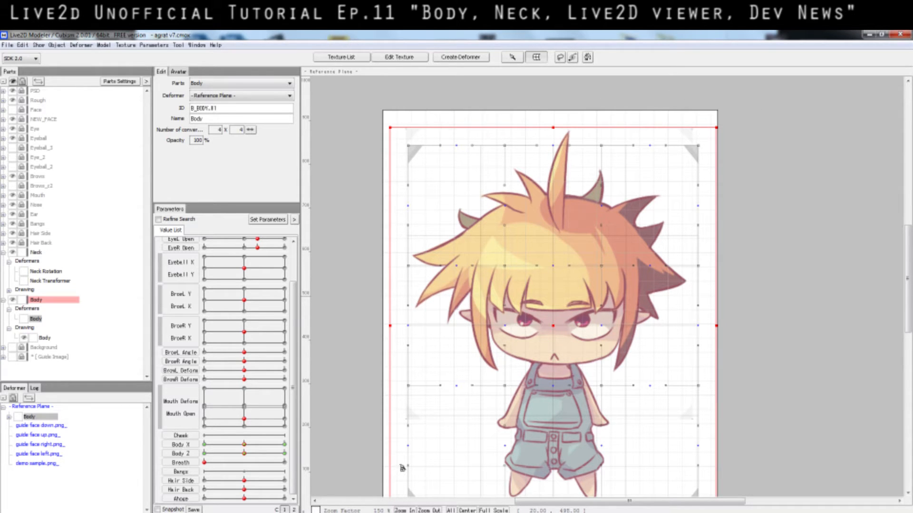
View the Create Deformer settings for the Body part and close them without creating a deformer.
left_click(456, 57)
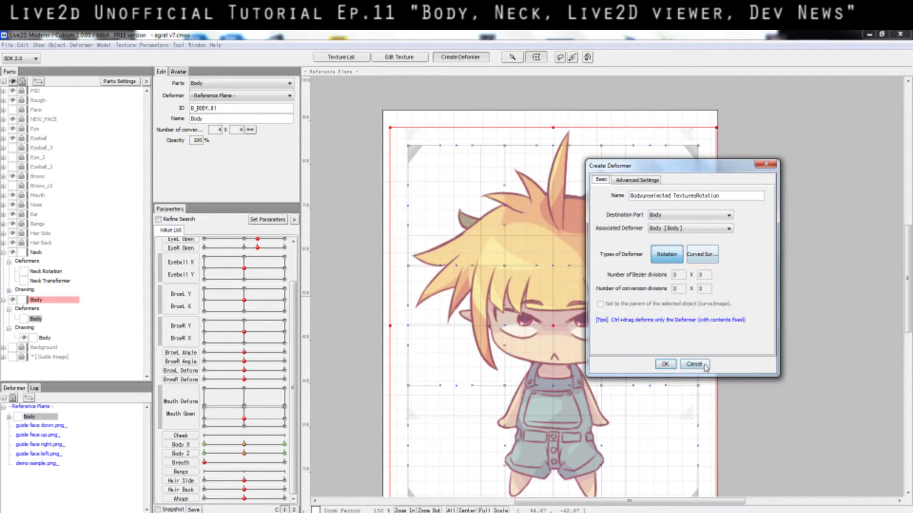
left_click(703, 364)
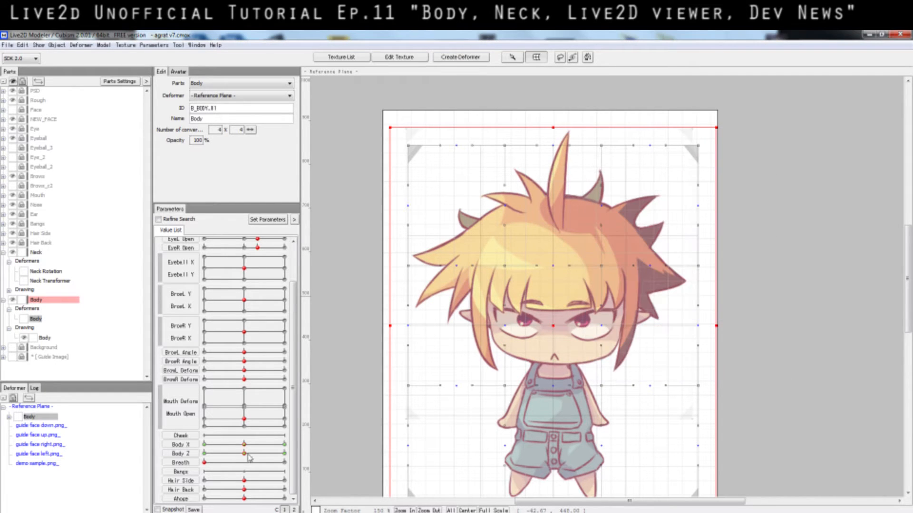
right_click(412, 156)
left_click(176, 134)
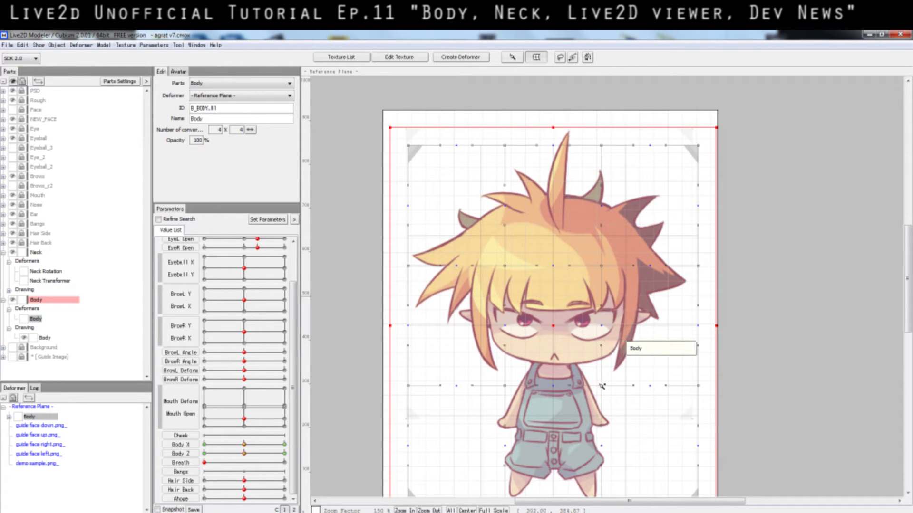
Preview the body turn of the Body deformer with the Body X parameter, ending at 10.
left_click(252, 445)
left_click_drag(225, 449, 270, 437)
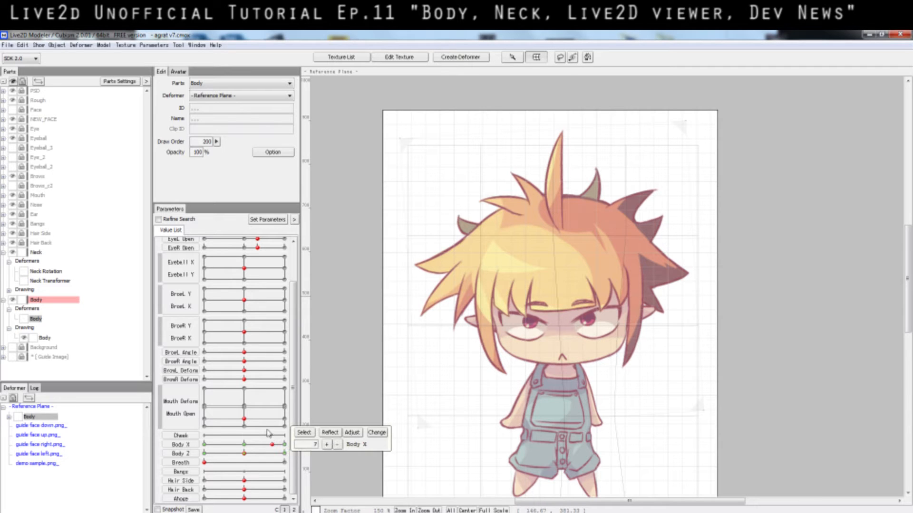
left_click_drag(248, 446, 292, 459)
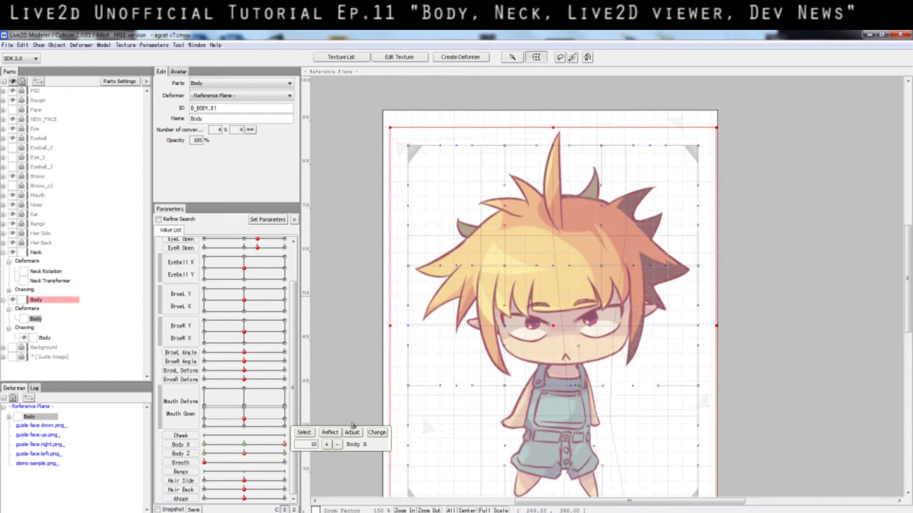
Return Body X to 0 and try moving the Body deformer's control points beside the character's shoulder sideways.
left_click(244, 444)
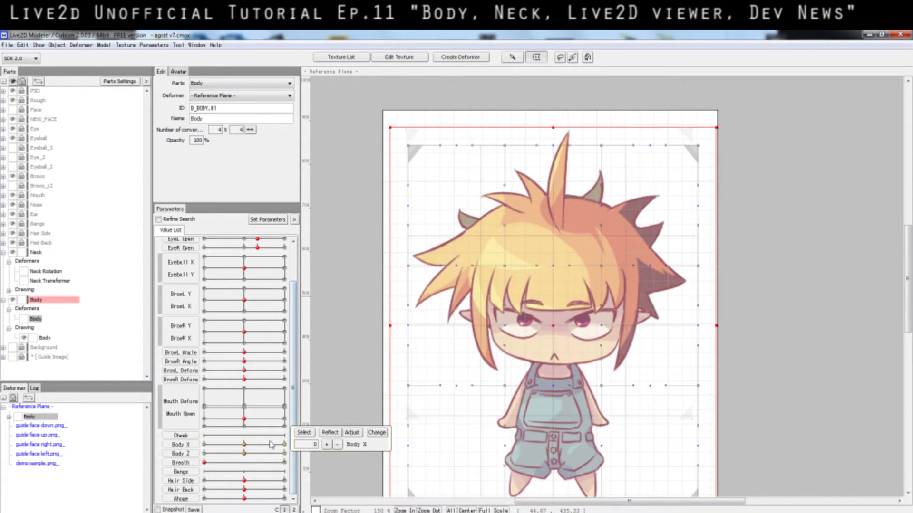
mouse_move(604, 389)
left_mouse_down()
mouse_move(542, 386)
mouse_move(618, 391)
left_mouse_up()
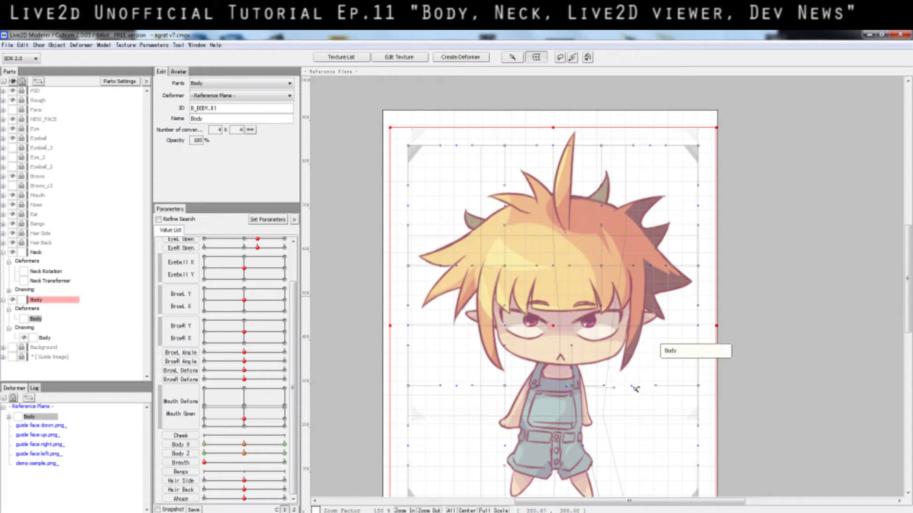
left_click_drag(631, 387, 638, 390)
mouse_move(637, 390)
left_mouse_down()
mouse_move(610, 387)
mouse_move(620, 386)
left_mouse_up()
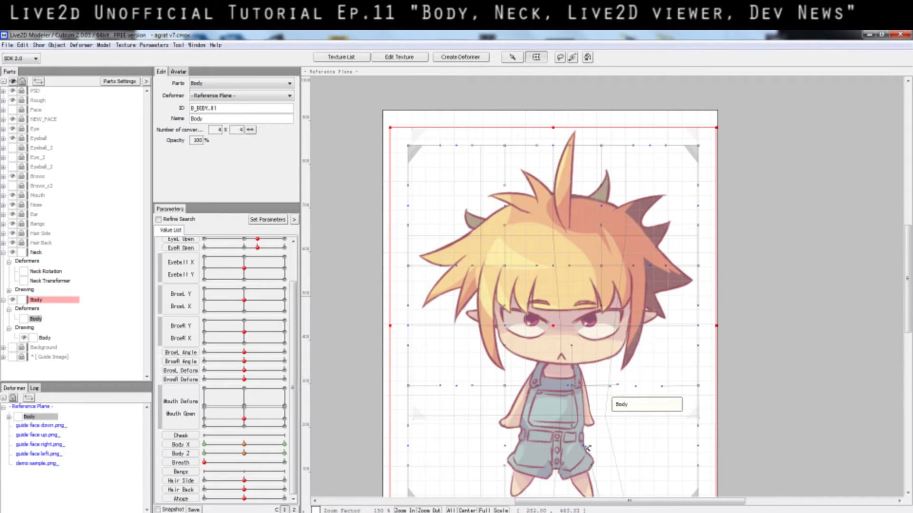
Try shifting the Body deformer's lower control points near the character's feet inward and outward.
scroll(614, 470, "down", 3)
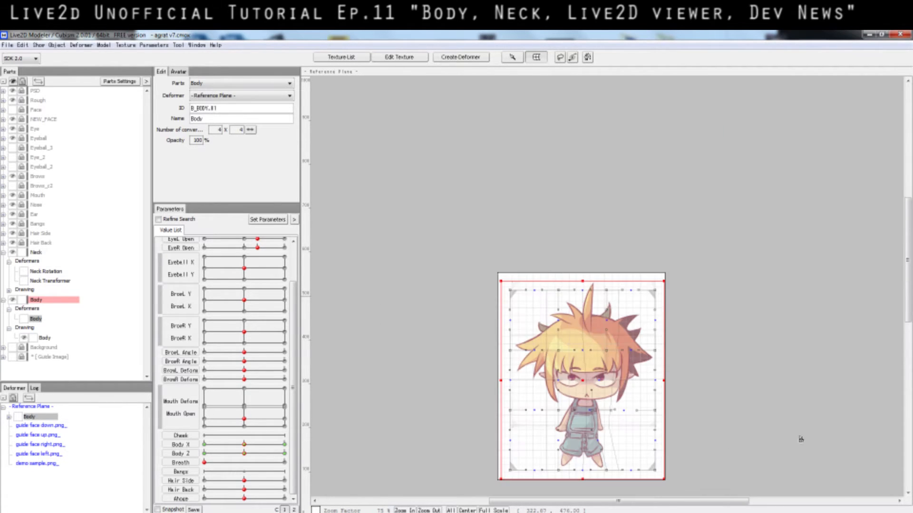
scroll(859, 406, "up", 3)
left_click(651, 500)
left_click_drag(651, 501, 603, 496)
left_click_drag(907, 326, 907, 347)
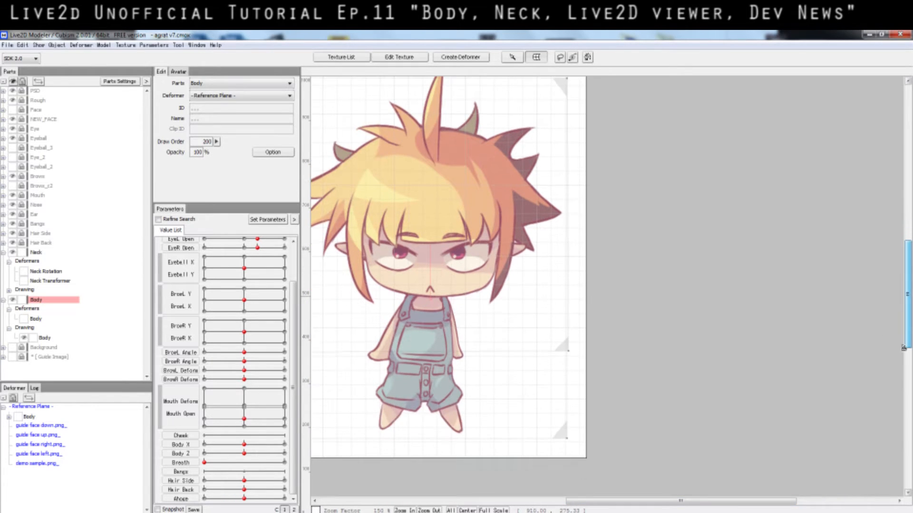
left_click(456, 391)
left_click_drag(474, 441, 465, 436)
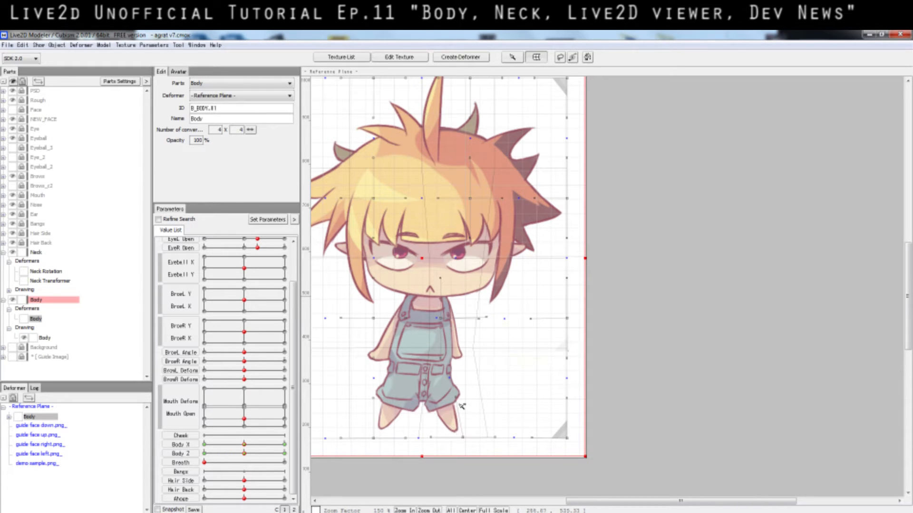
mouse_move(375, 438)
left_mouse_down()
mouse_move(364, 438)
mouse_move(391, 436)
left_mouse_up()
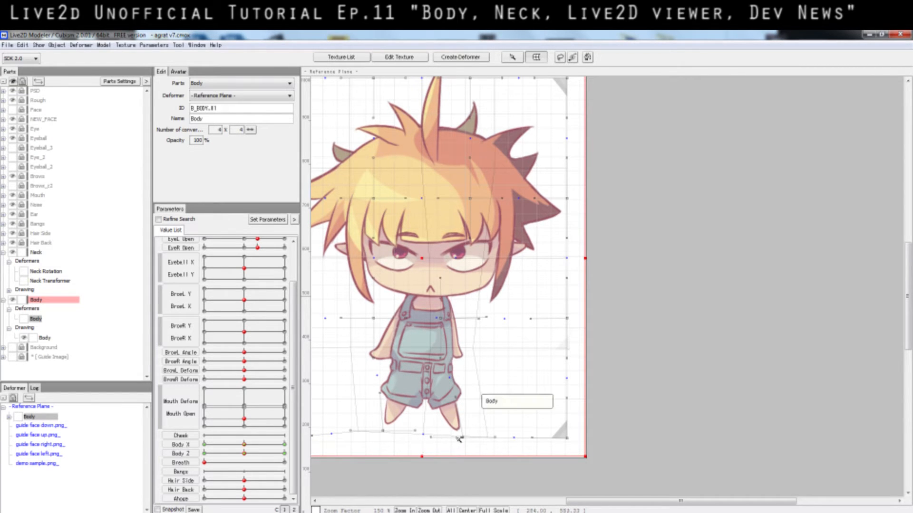
left_click_drag(463, 436, 468, 439)
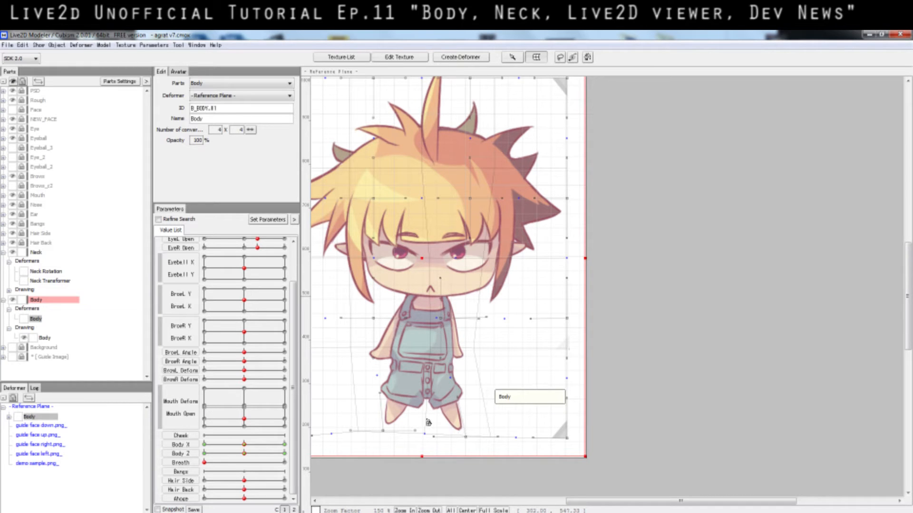
Preview the Body deformer's turn by varying Body X between 0 and 10, ending at 10.
left_click_drag(295, 398, 303, 354)
scroll(297, 380, "down", 3)
mouse_move(245, 447)
left_mouse_down()
mouse_move(223, 446)
mouse_move(295, 441)
mouse_move(228, 445)
mouse_move(265, 445)
left_mouse_up()
right_click(284, 441)
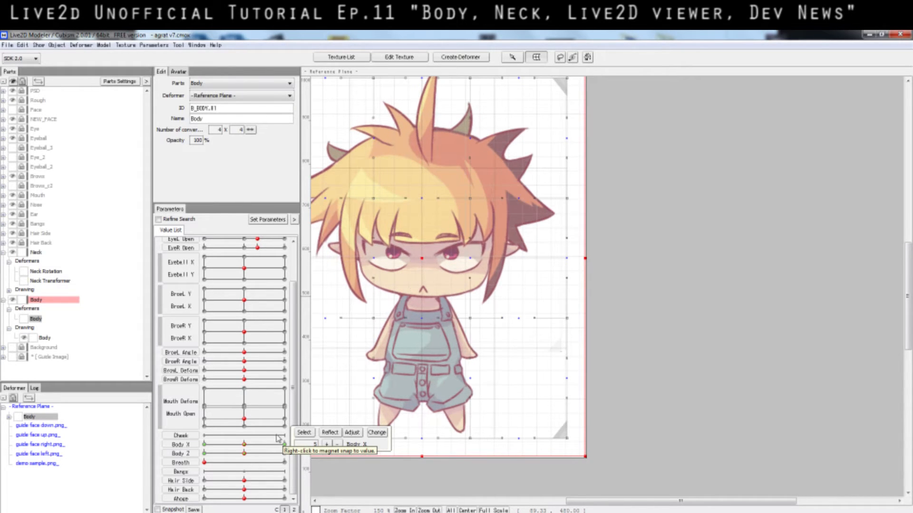
left_click(244, 446)
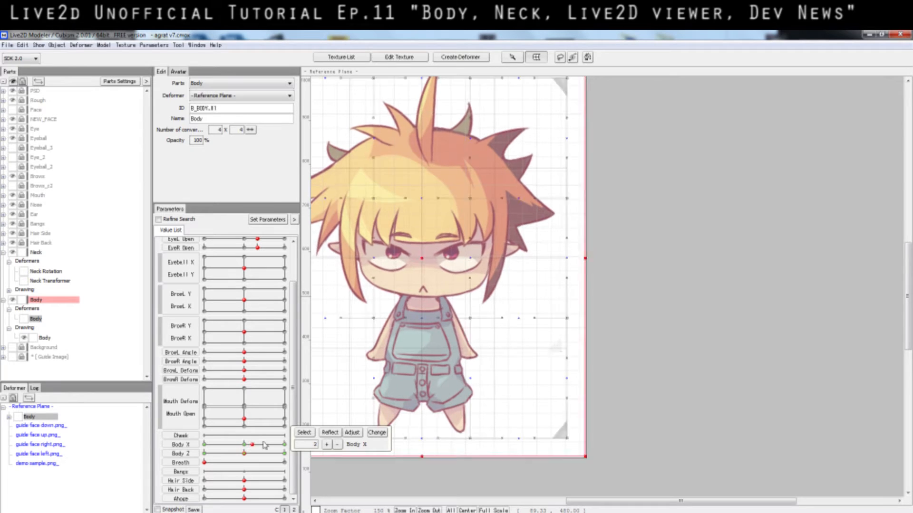
left_click_drag(265, 445, 285, 445)
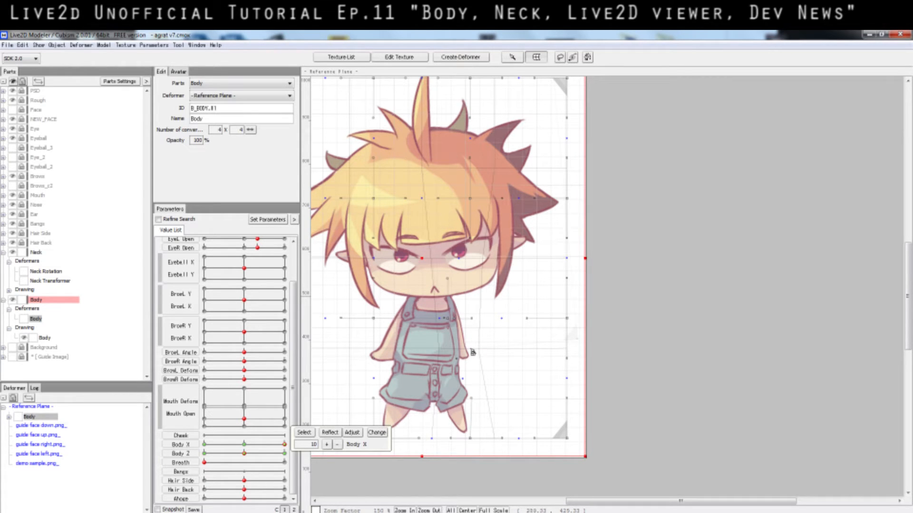
left_click(255, 445)
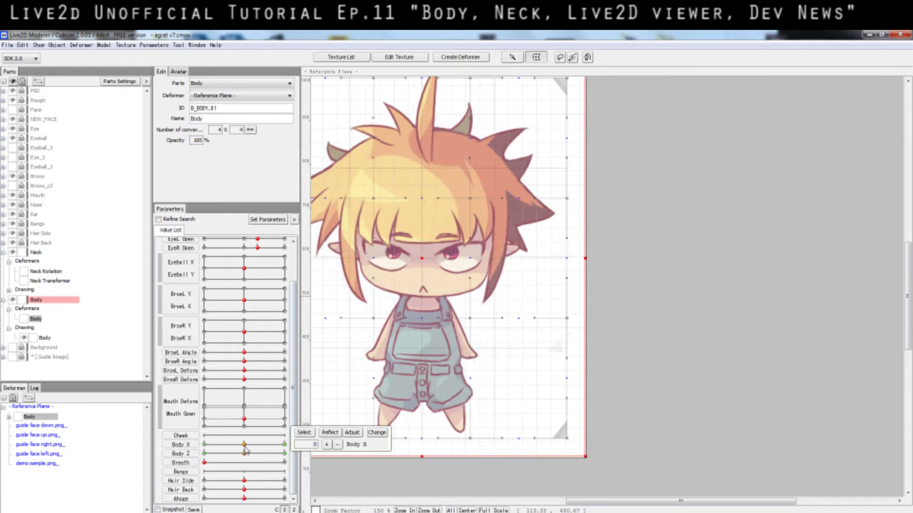
left_click(272, 445)
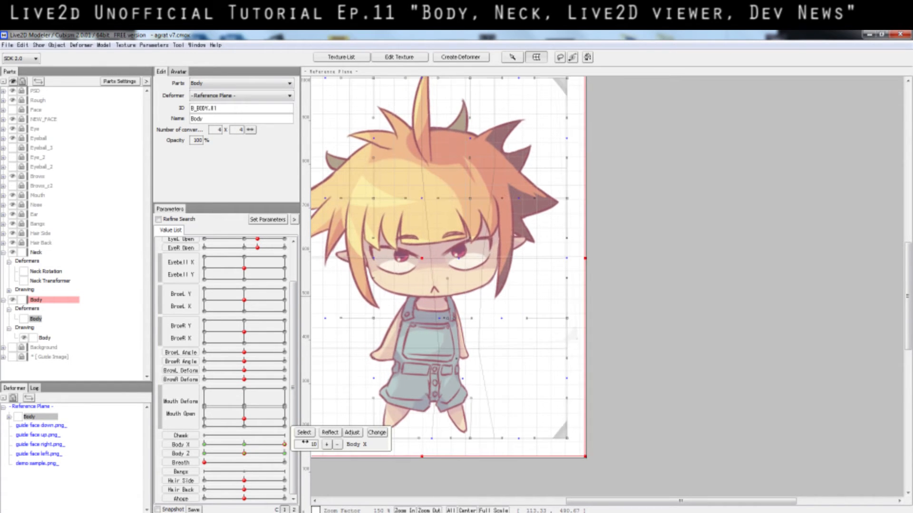
left_click(284, 444)
left_click_drag(250, 451, 311, 444)
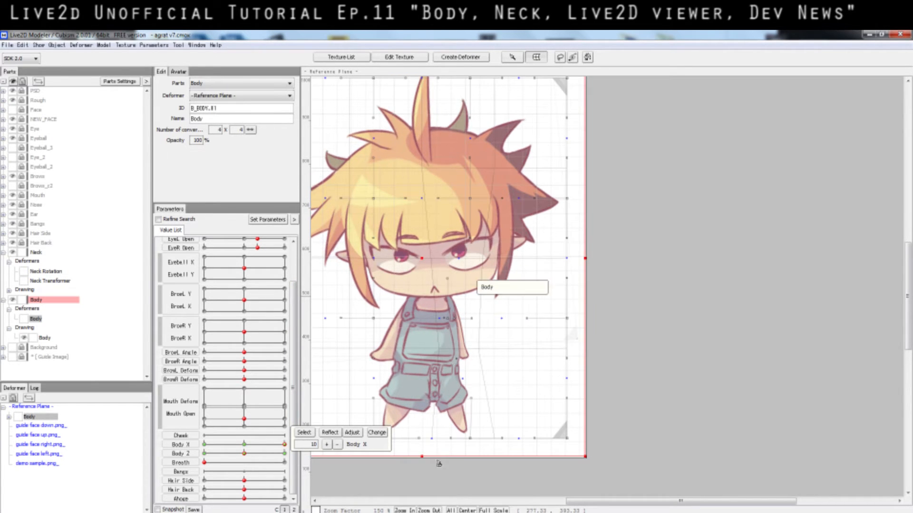
Compare the opposite body turns by setting Body X to -10 and back to 10.
left_click_drag(287, 448, 184, 453)
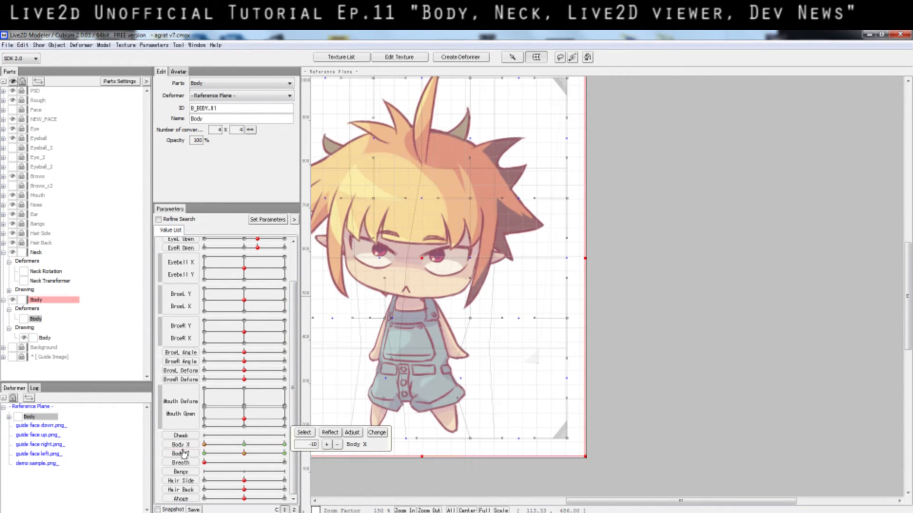
left_click(176, 445)
left_click(244, 446)
left_click_drag(246, 444, 192, 439)
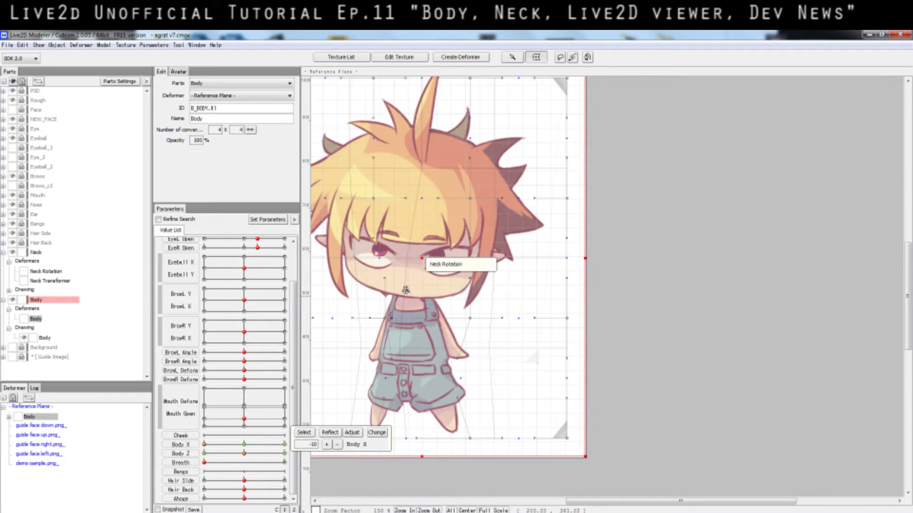
left_click_drag(241, 445, 366, 417)
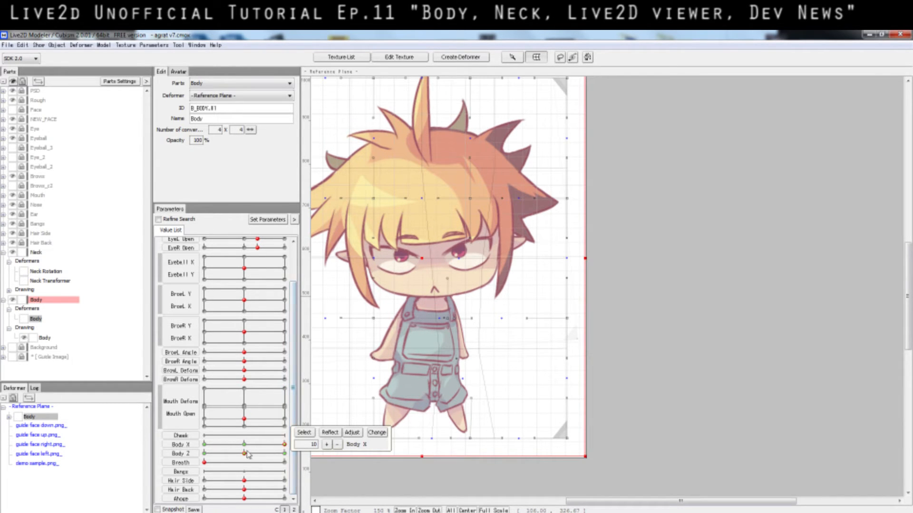
left_click(172, 445)
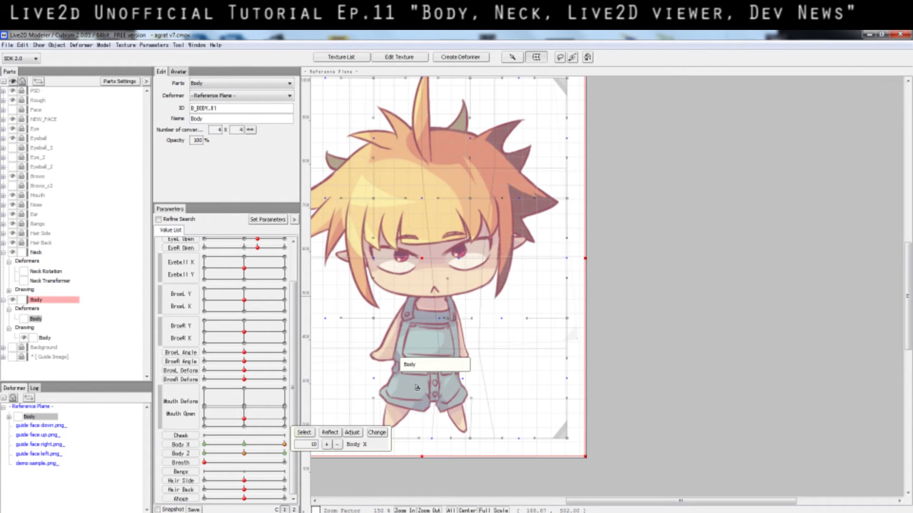
Return Body X to 0 and check the Body Z parameter at 0.
left_click_drag(572, 502, 537, 502)
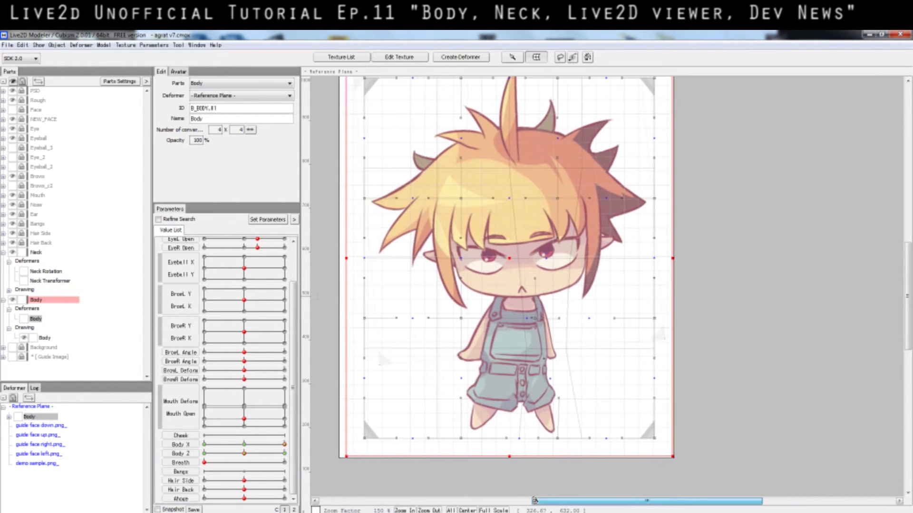
left_click(244, 445)
left_click(178, 447)
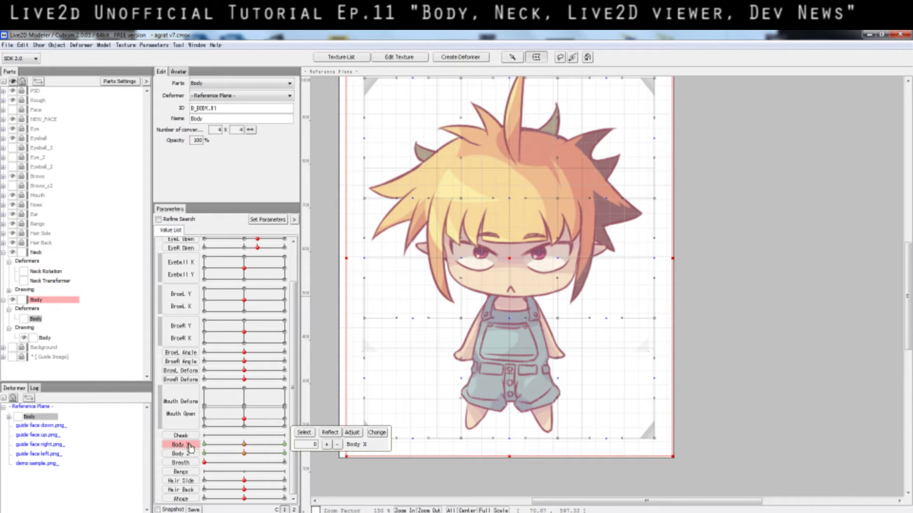
mouse_move(243, 454)
left_mouse_down()
mouse_move(336, 472)
mouse_move(246, 456)
left_mouse_up()
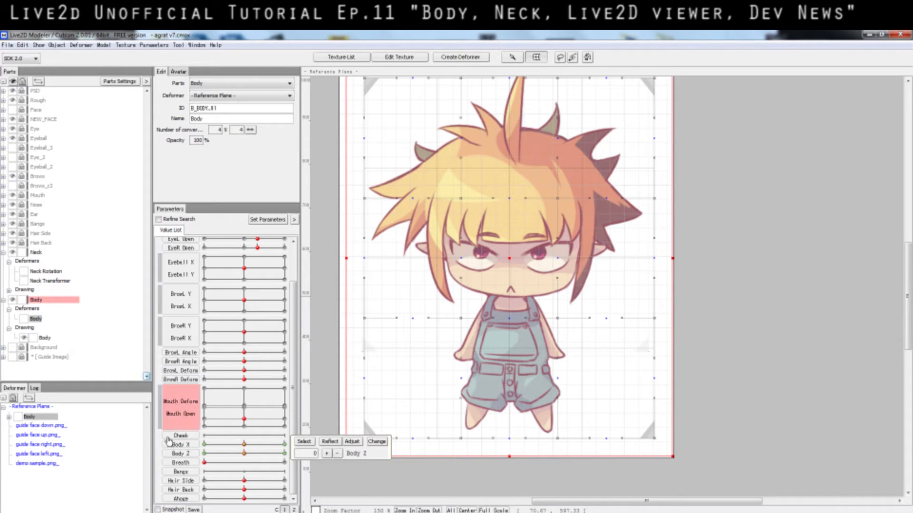
Select the Neck Transformer to check its parameter keys, and reselect the Body deformer for comparison.
left_click(51, 282)
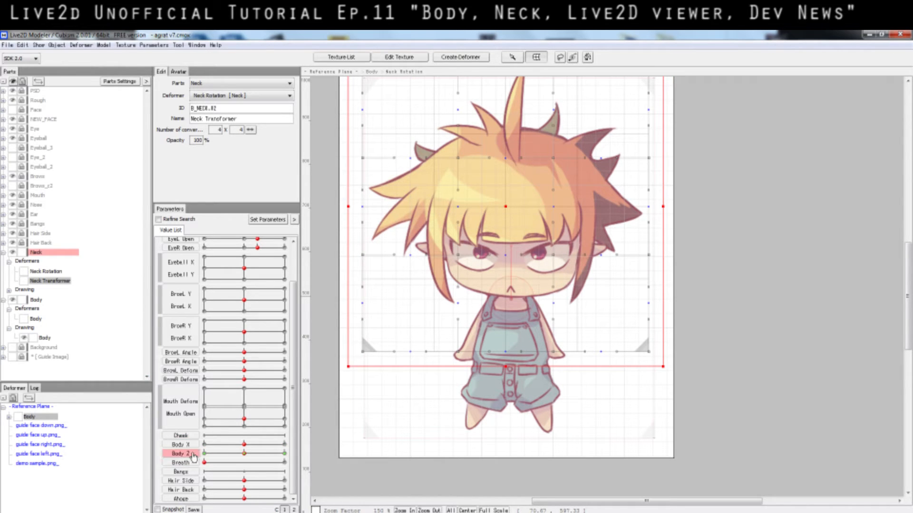
left_click(60, 338)
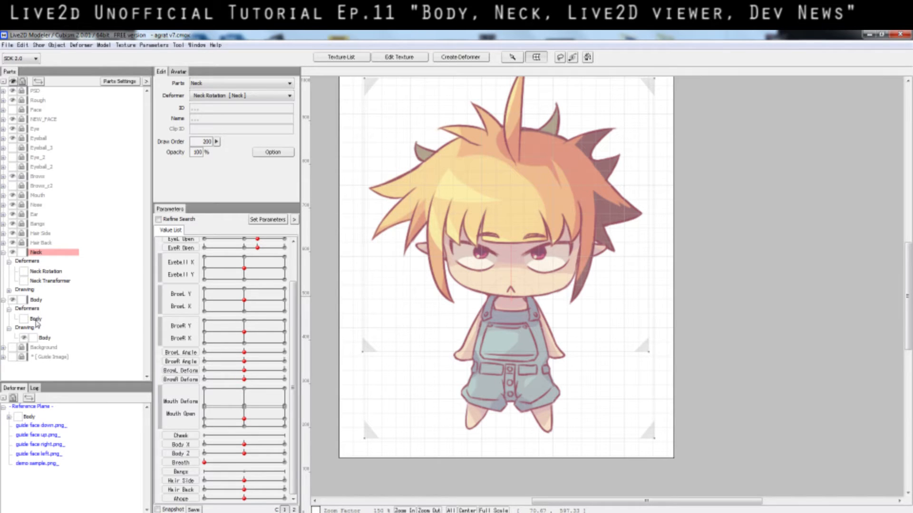
left_click(50, 281)
left_click(30, 325)
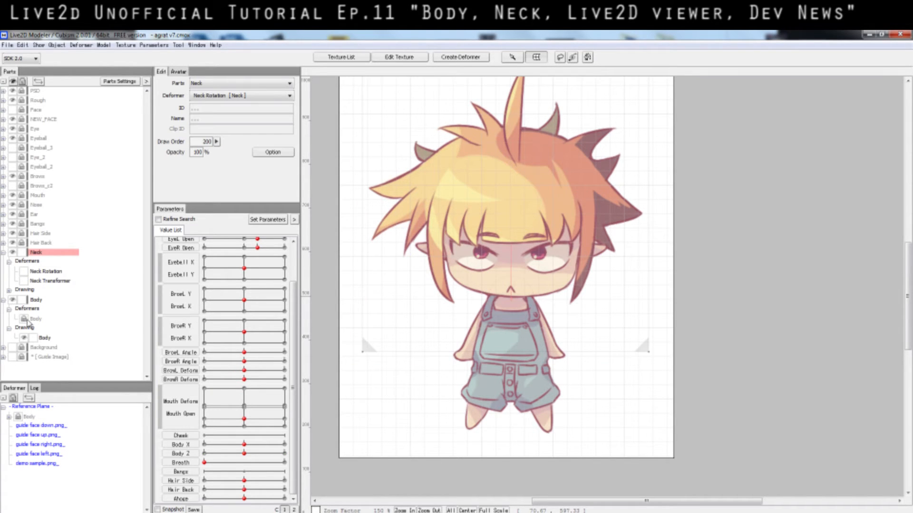
left_click(38, 319)
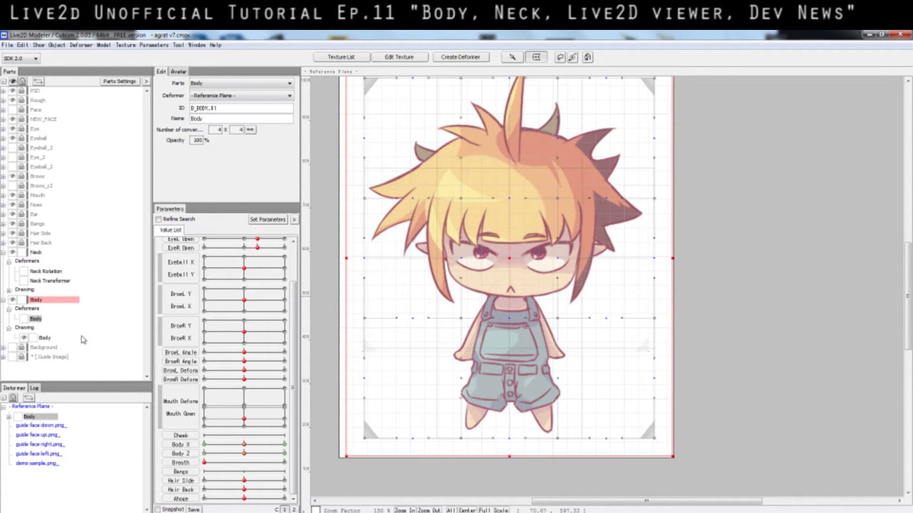
Preview the Body deformer's turn with Body X down to -10, returning it to 0.
left_click(244, 446)
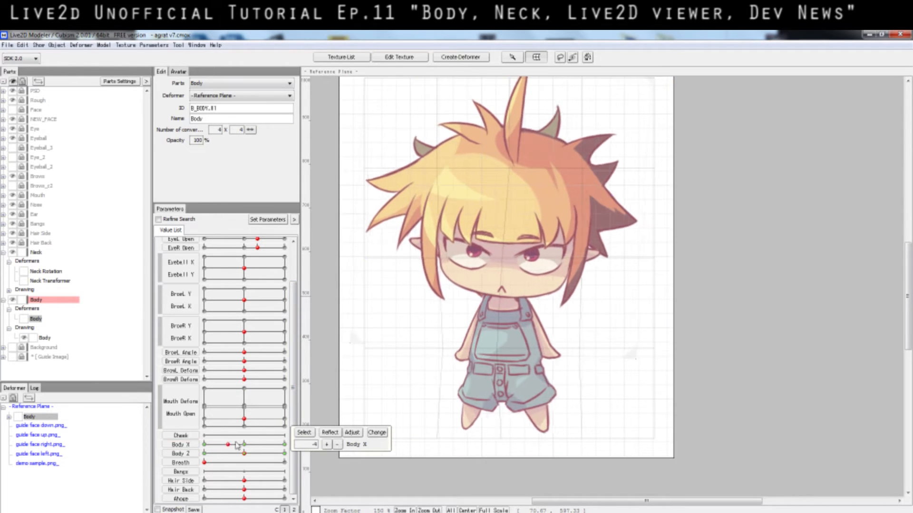
left_click(244, 454)
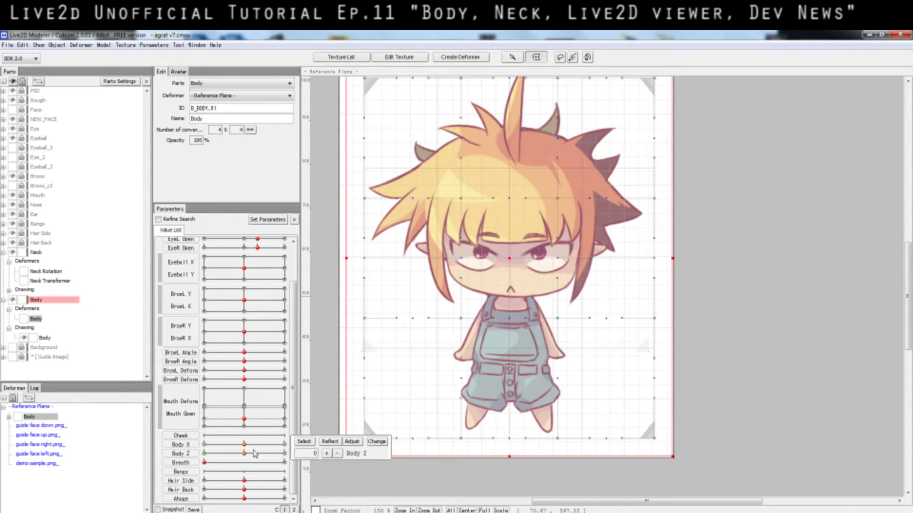
left_click(243, 445)
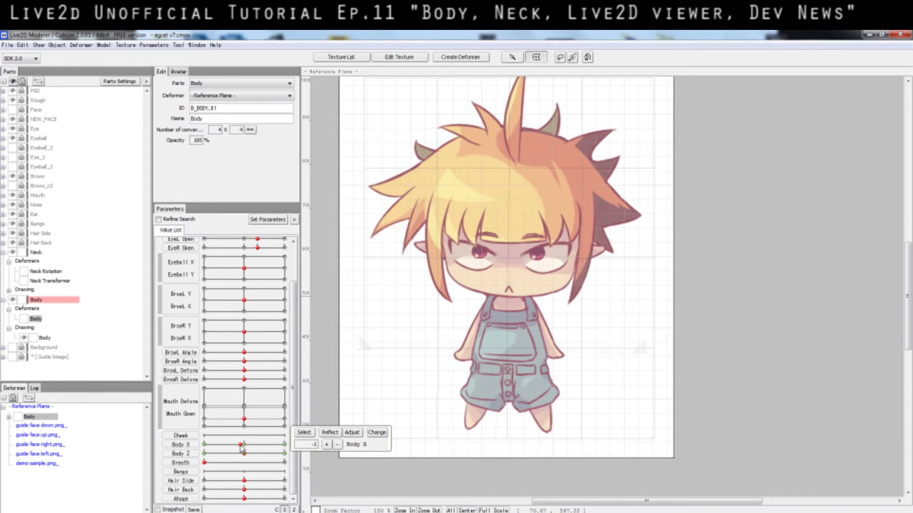
left_click_drag(244, 445, 284, 446)
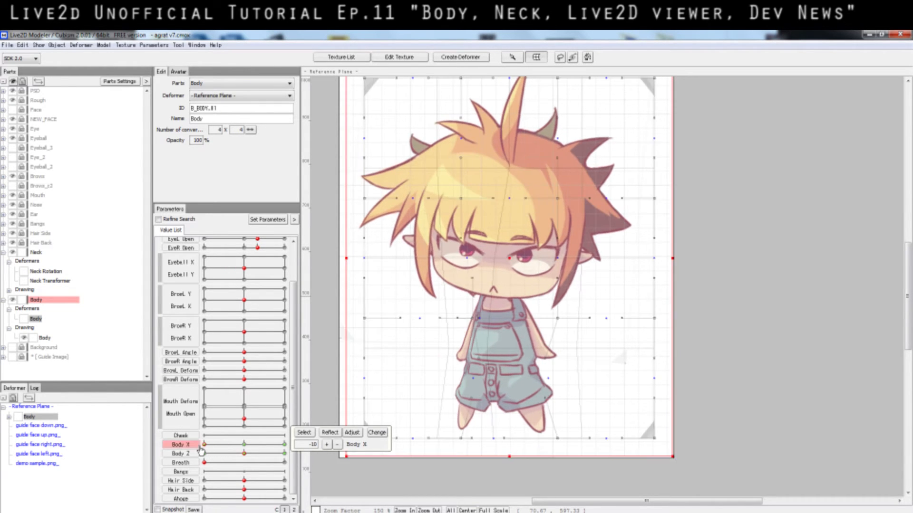
left_click(245, 445)
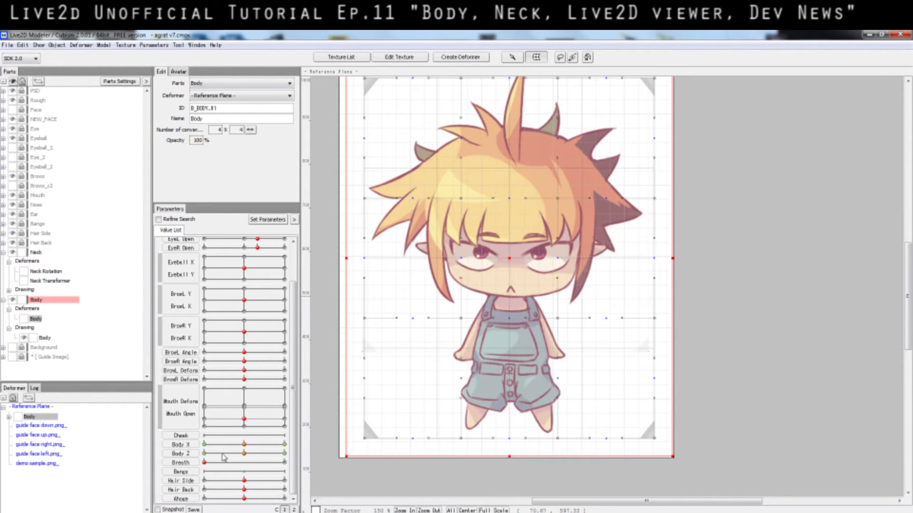
Set Body Z to 10 and examine how the Body deformer's grid reshapes the whole character.
left_click_drag(244, 454, 287, 455)
left_click(245, 454)
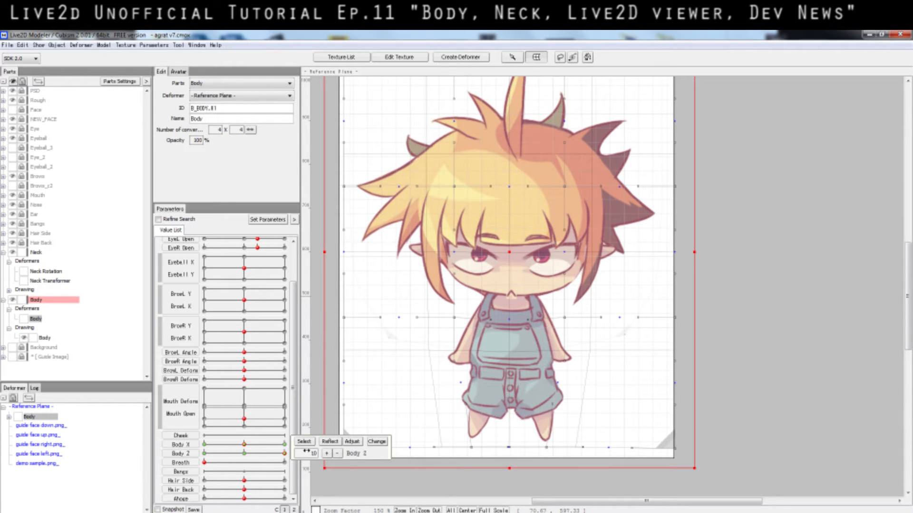
left_click_drag(286, 455, 326, 463)
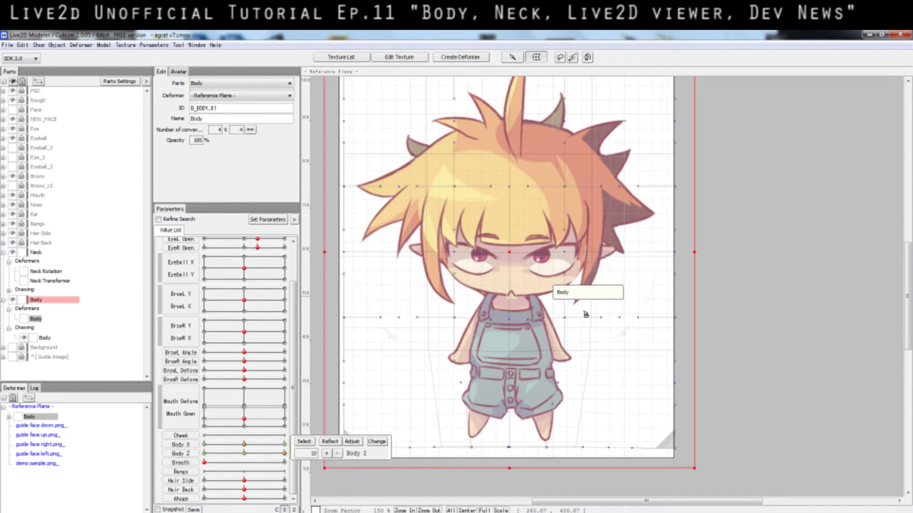
scroll(587, 313, "down", 1)
scroll(586, 345, "up", 1)
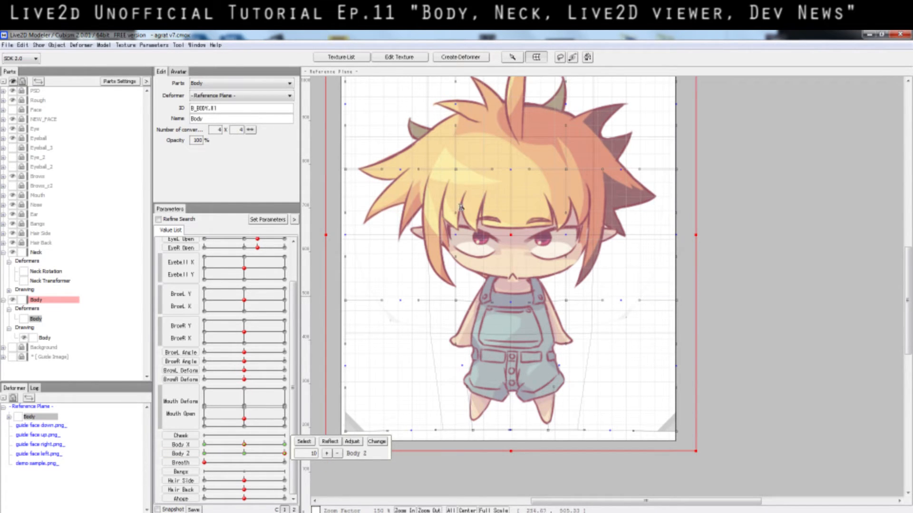
left_click_drag(908, 352, 905, 337)
scroll(725, 316, "down", 1)
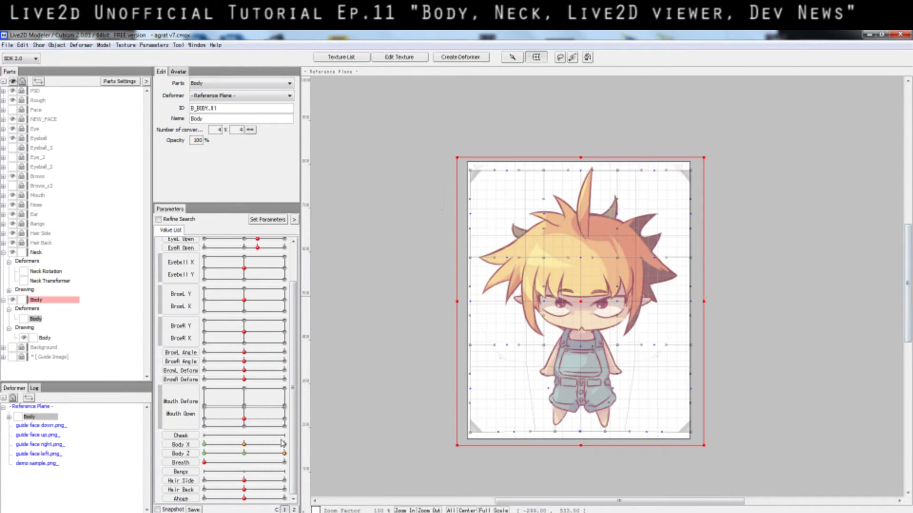
left_click_drag(246, 455, 307, 470)
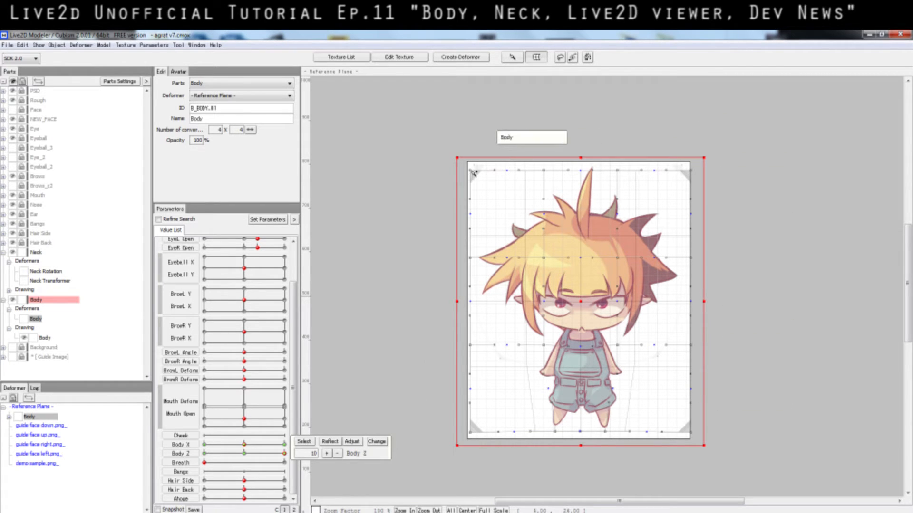
Compare the Body deformer's grid and the character's shape at Body Z 10 and at Body Z -10.
left_click_drag(244, 454, 301, 450)
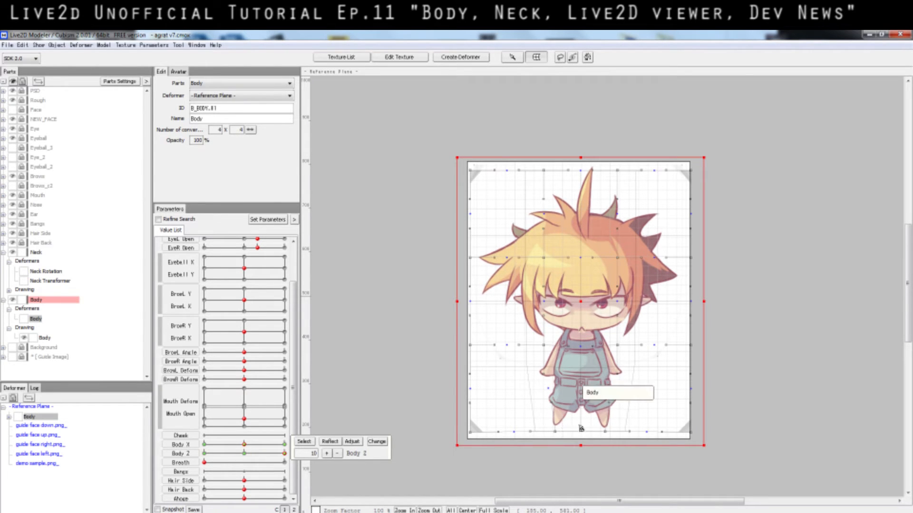
left_click_drag(285, 454, 314, 442)
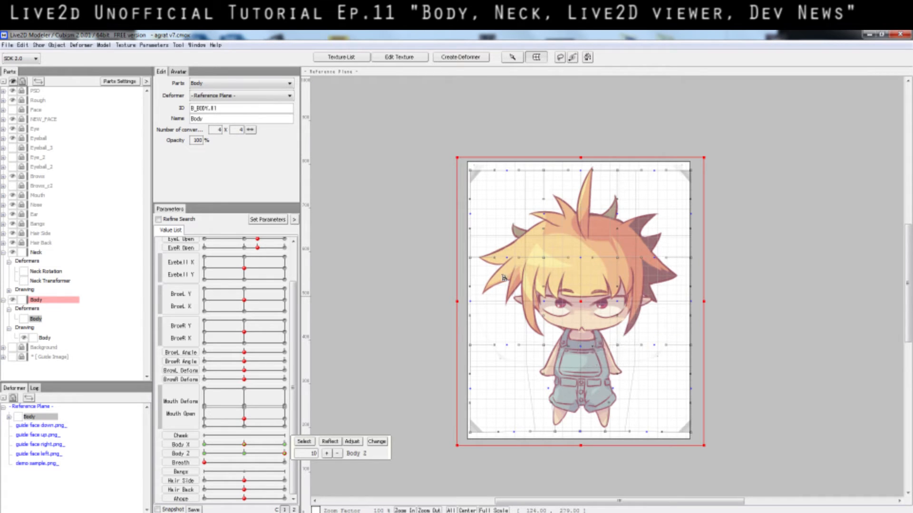
scroll(603, 332, "up", 2)
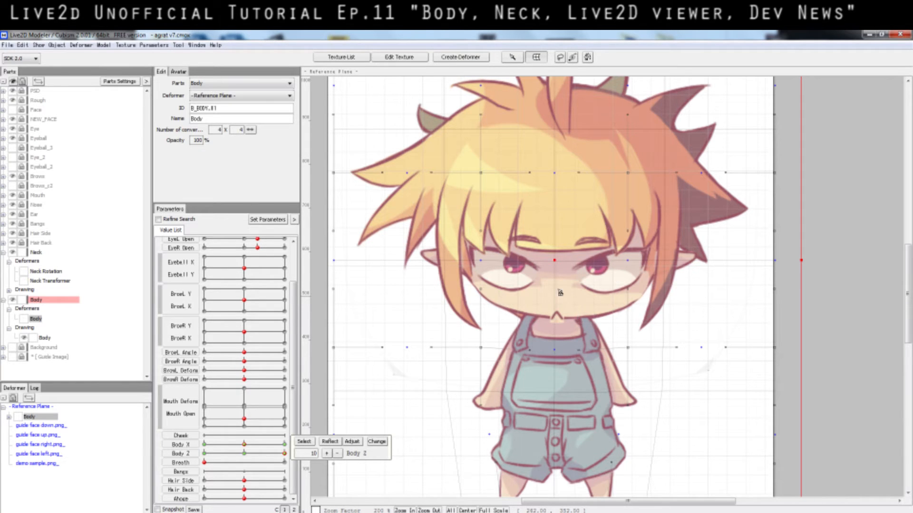
scroll(560, 292, "down", 1)
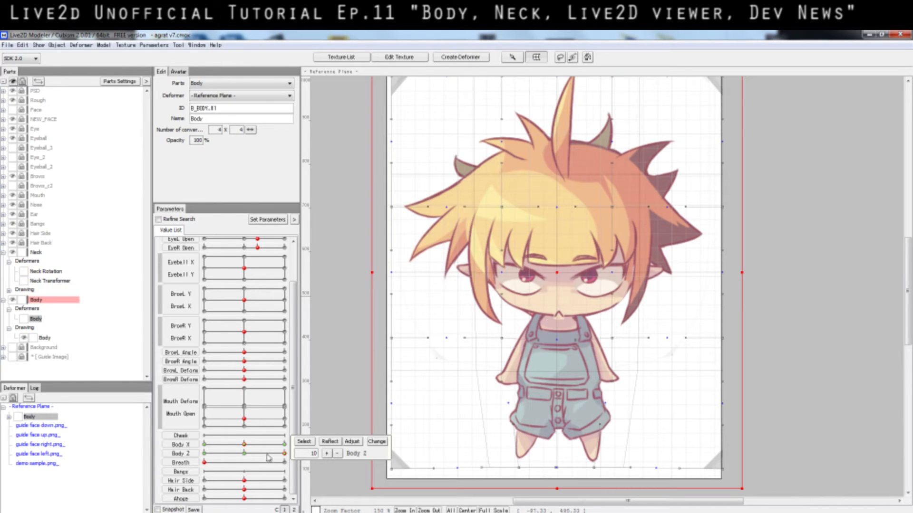
left_click_drag(245, 446, 321, 449)
left_click_drag(285, 453, 187, 454)
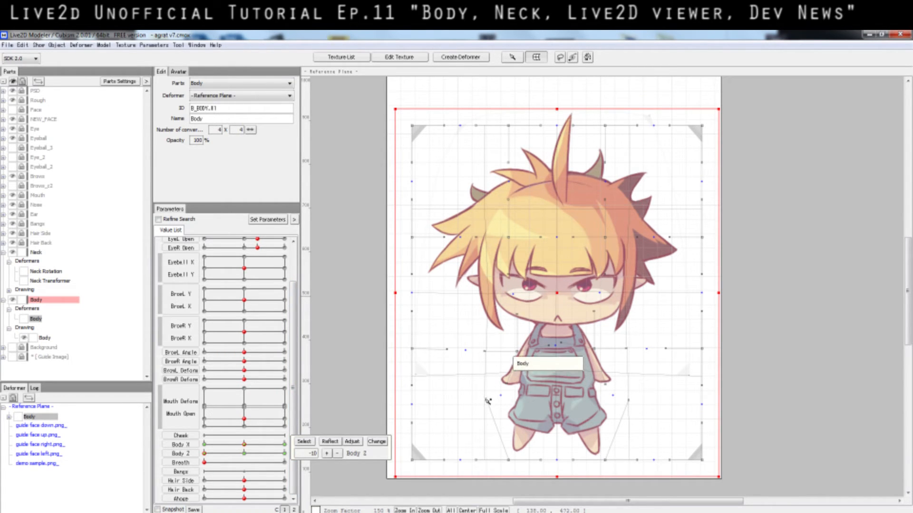
left_click_drag(486, 400, 485, 402)
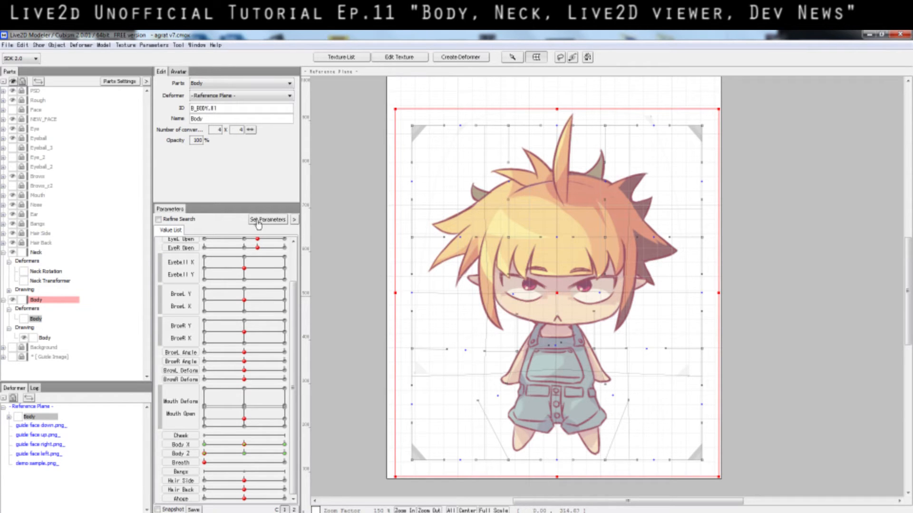
Select the Neck Transformer with Body Z back at 0, and set Body Z to -10 to show its grid.
mouse_move(244, 457)
left_mouse_down()
mouse_move(228, 455)
mouse_move(264, 456)
mouse_move(243, 457)
left_mouse_up()
left_click(50, 281)
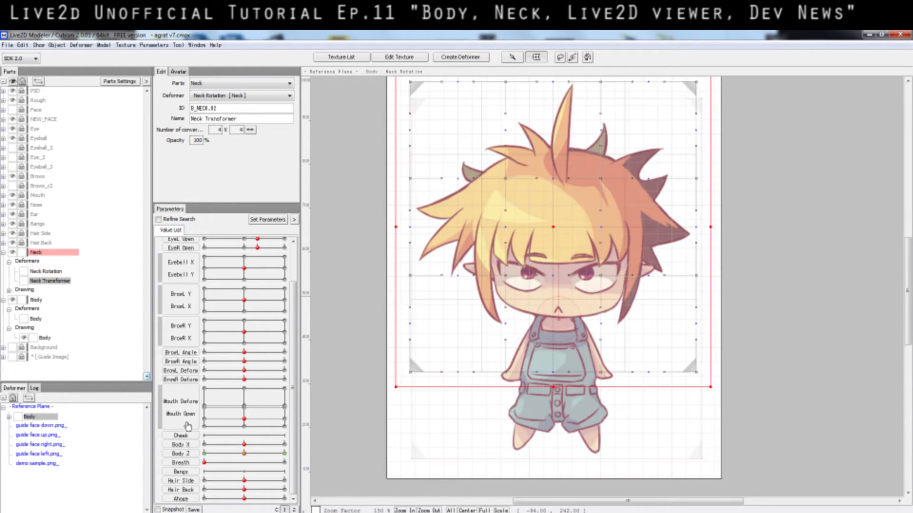
left_click_drag(241, 454, 192, 454)
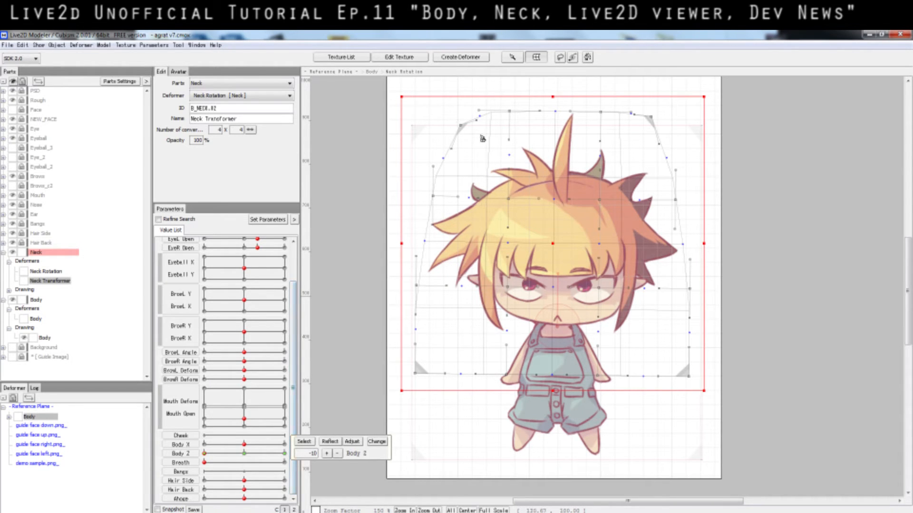
mouse_move(203, 457)
left_mouse_down()
mouse_move(235, 457)
mouse_move(188, 456)
left_mouse_up()
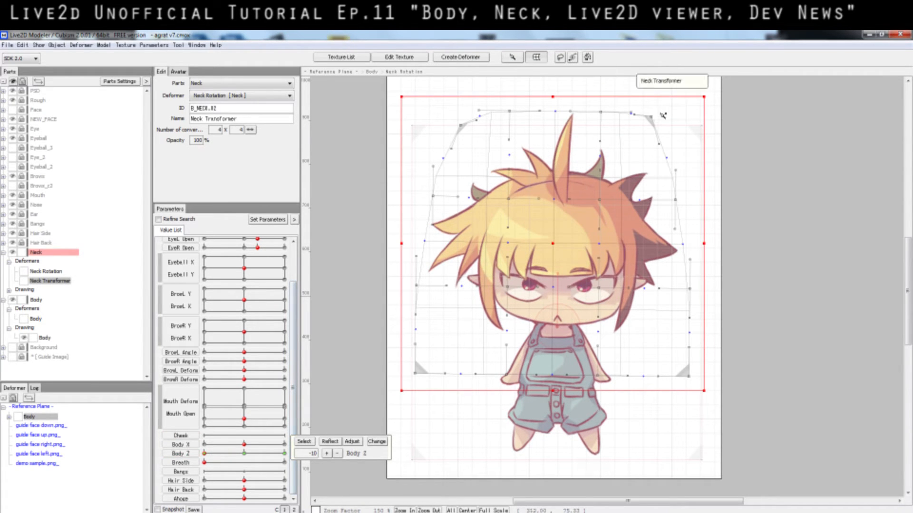
Reshape the Neck Transformer's grid at Body Z -10 by adjusting its two upper corners and lowering its top edge.
left_click_drag(461, 125, 420, 110)
left_click_drag(476, 146, 519, 136)
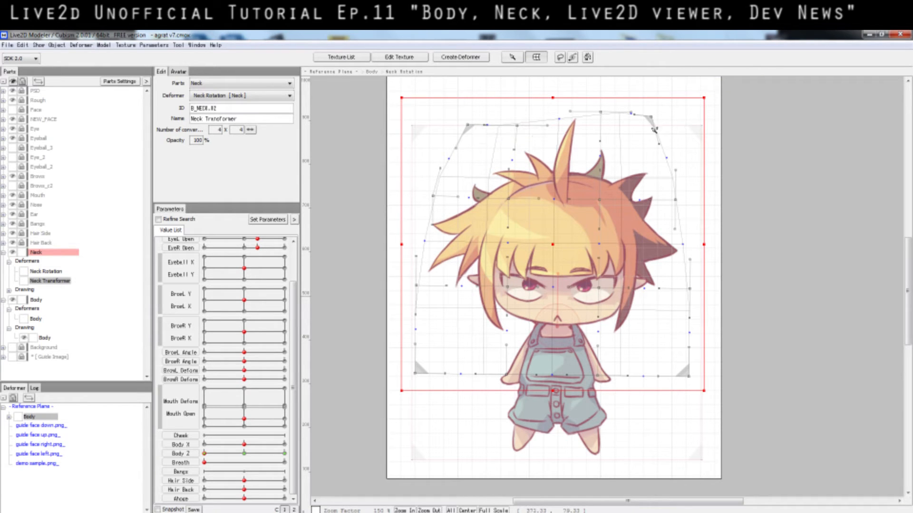
left_click_drag(650, 117, 648, 134)
left_click_drag(602, 113, 602, 123)
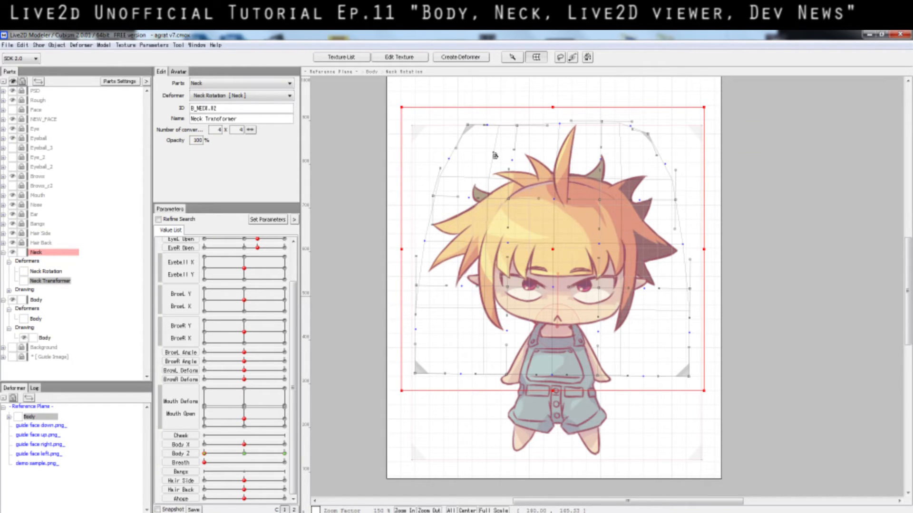
Preview the Neck Transformer's deformation with Body Z between -10 and 10, returning the parameter to 0.
left_click_drag(244, 457, 183, 458)
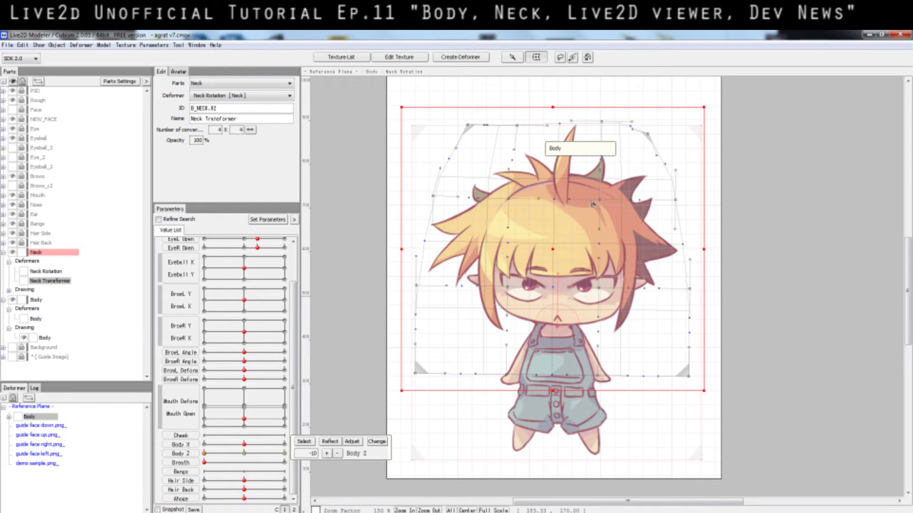
left_click(244, 454)
left_click_drag(245, 454, 292, 443)
left_click(294, 442)
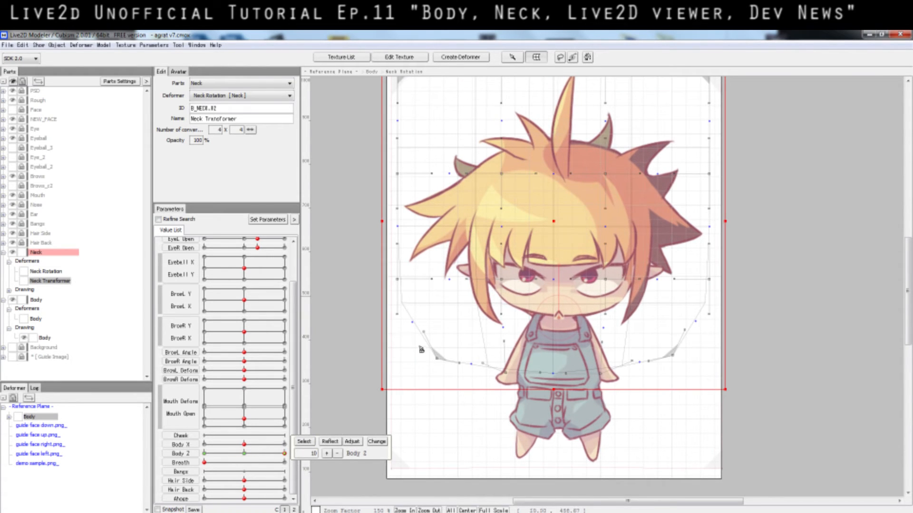
left_click(243, 454)
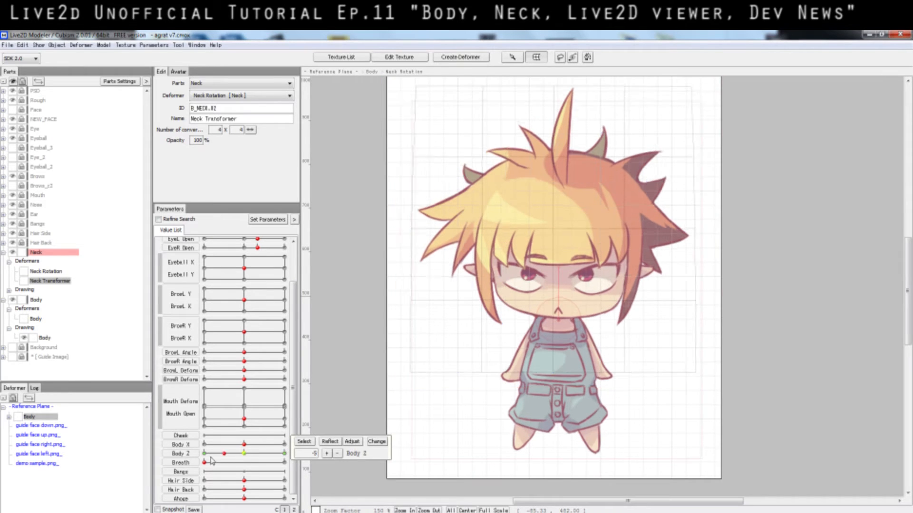
left_click_drag(257, 458, 286, 455)
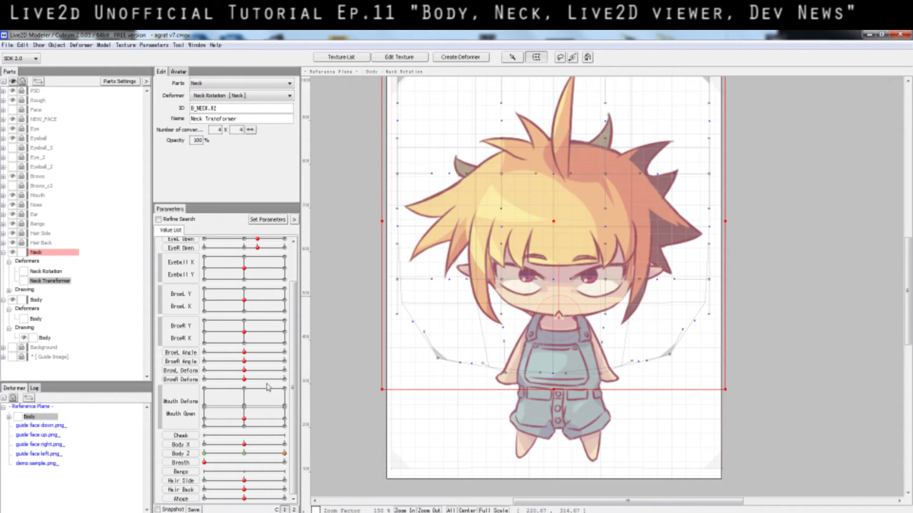
left_click(244, 454)
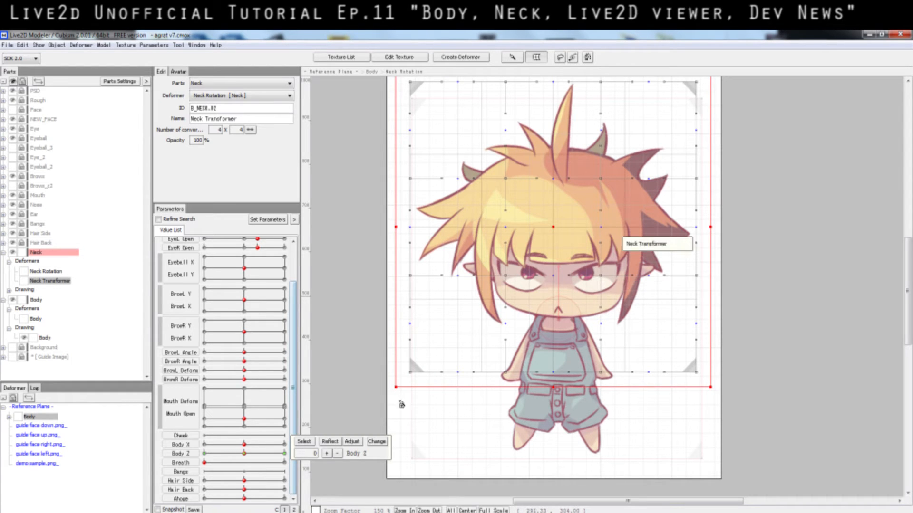
left_click_drag(267, 458, 245, 454)
Deselect the Neck Transformer, and collapse and lock the Neck and Body parts.
left_click(559, 312)
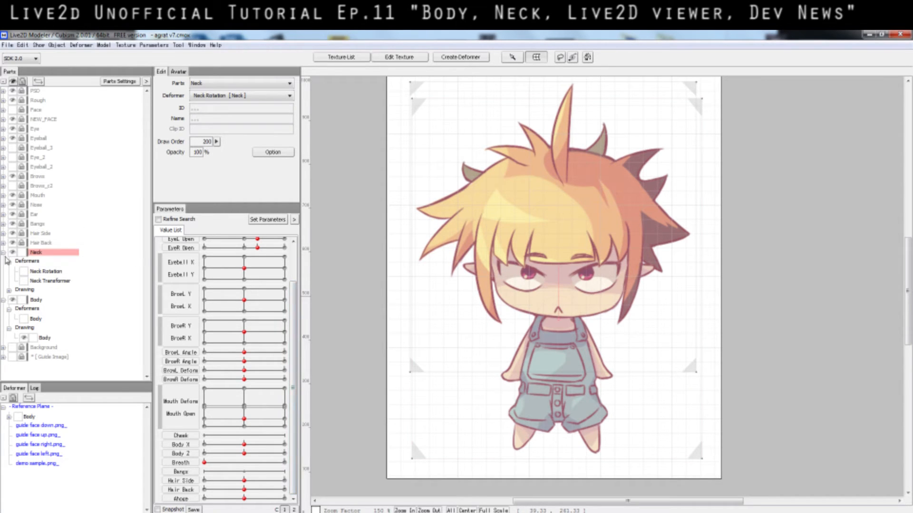
left_click(5, 253)
left_click(5, 262)
left_click(22, 262)
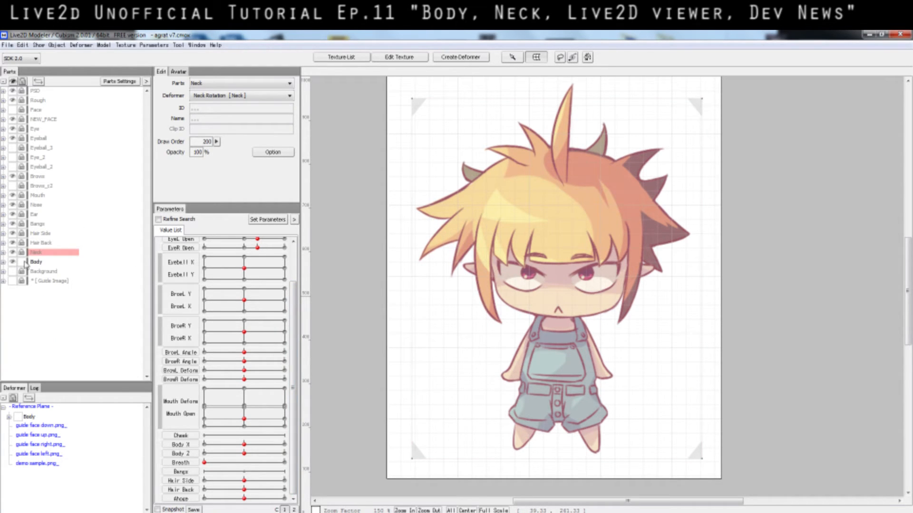
Unlock and expand the Mouth part, and inspect the D_MOUTH.04 drawing's mesh up close before deselecting it.
left_click(36, 196)
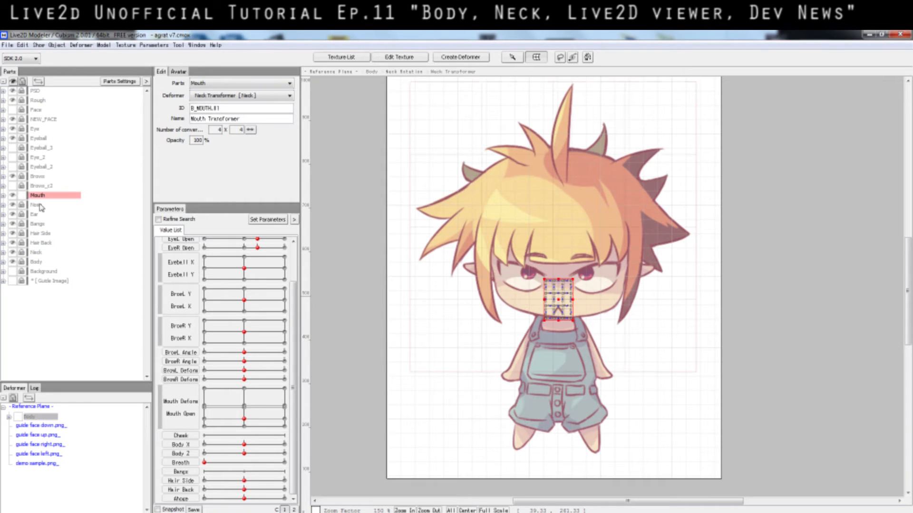
left_click(4, 196)
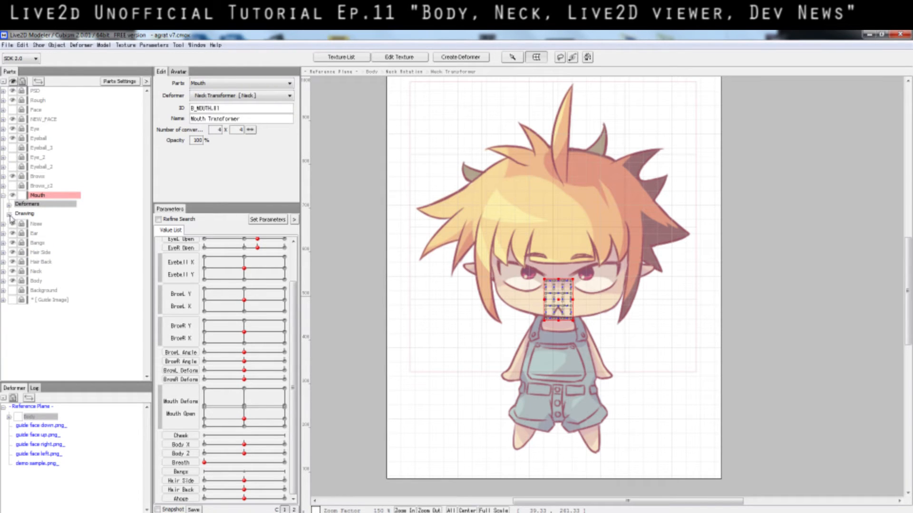
left_click(9, 213)
left_click(56, 262)
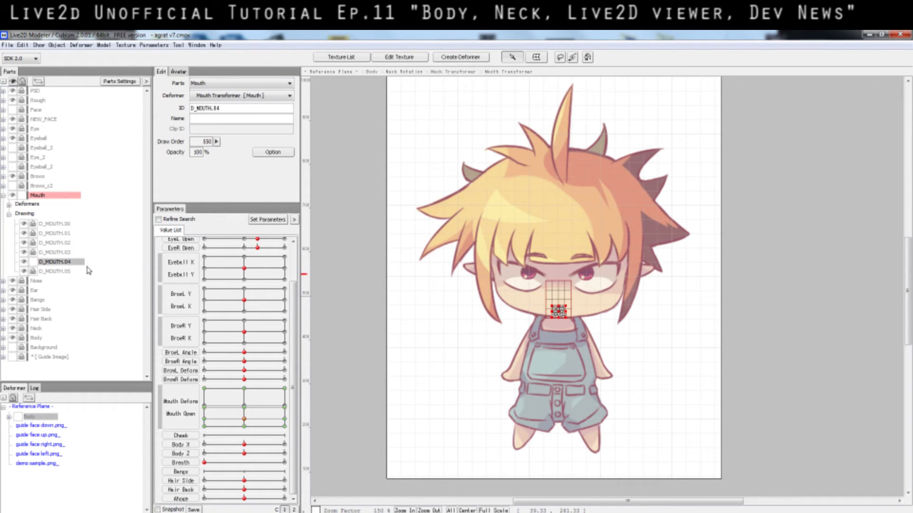
scroll(638, 375, "up", 3)
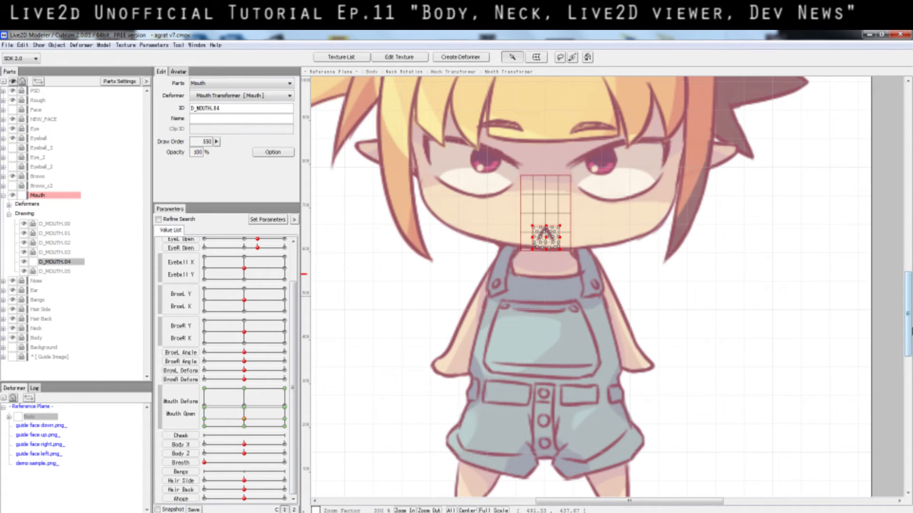
left_click(9, 205)
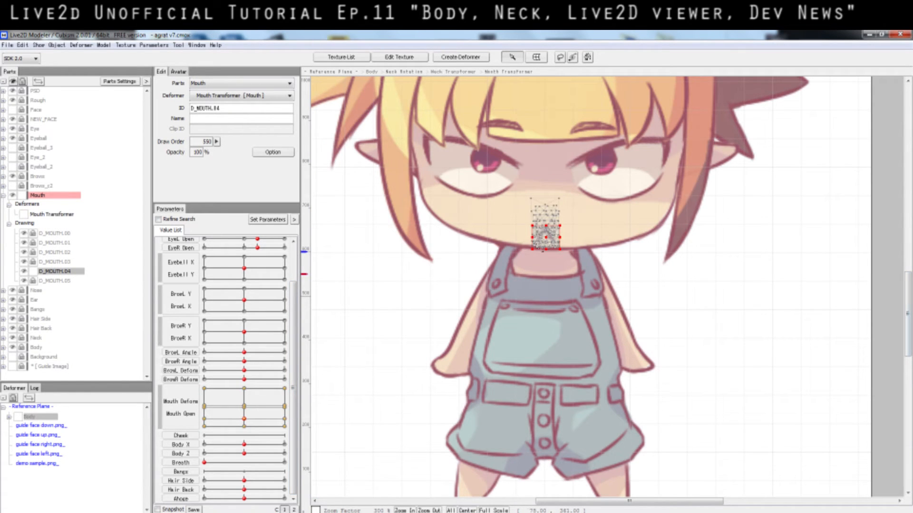
left_click(626, 250)
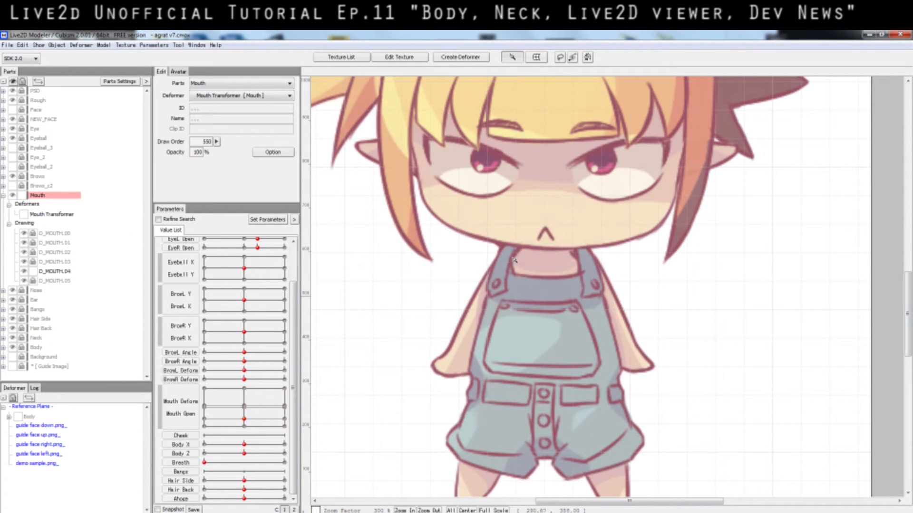
Unlock and expand the Neck part, select the Neck Transformer and set Body Z to 10.
left_click(12, 337)
left_click(22, 338)
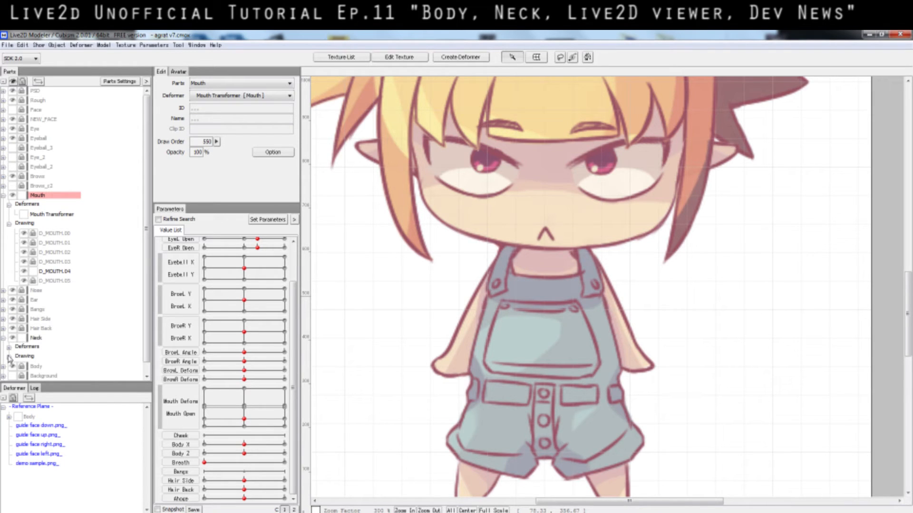
left_click(8, 347)
left_click(52, 366)
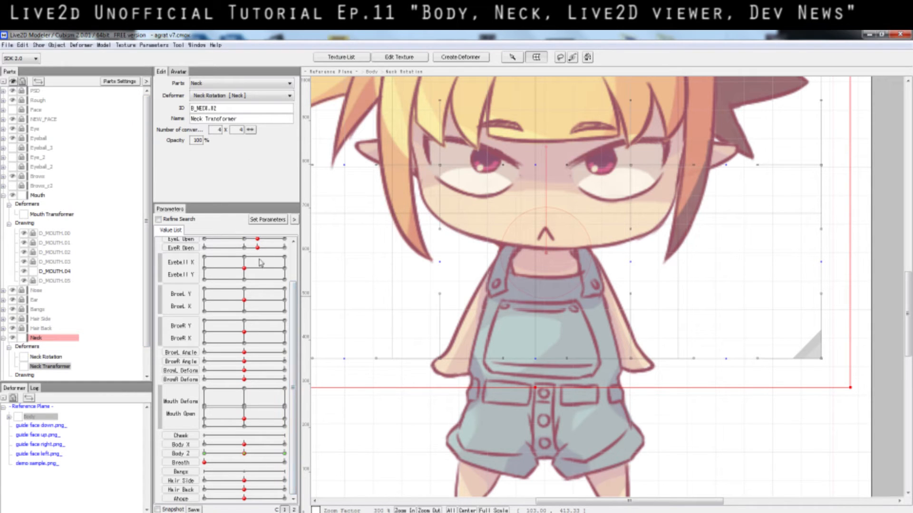
left_click_drag(243, 455, 284, 454)
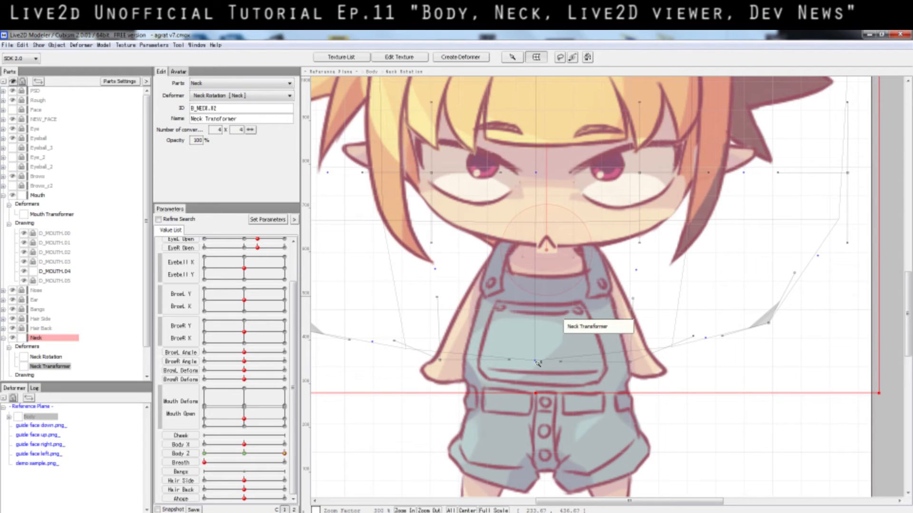
Raise the middle control point on the Neck Transformer's bottom edge at Body Z 10 to correct the mouth's shape.
left_click_drag(539, 354, 536, 329)
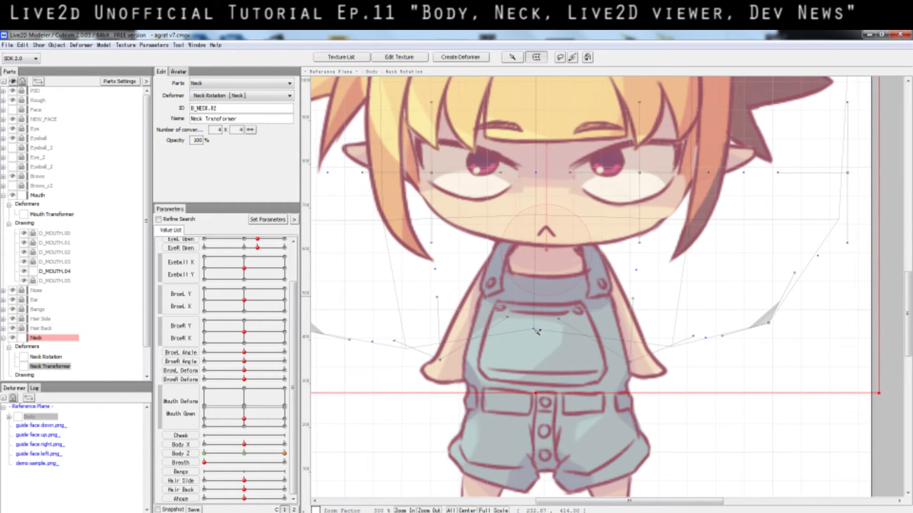
scroll(536, 332, "down", 2)
scroll(537, 330, "up", 1)
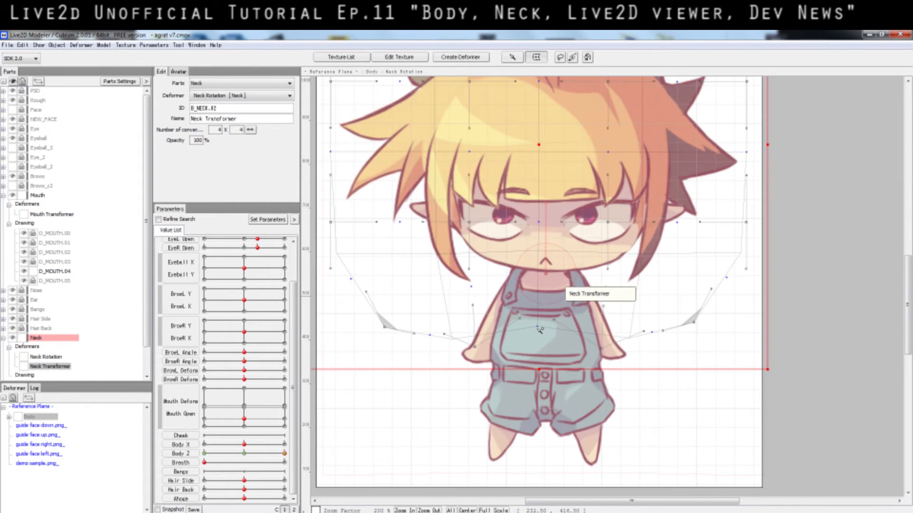
left_click_drag(540, 330, 539, 336)
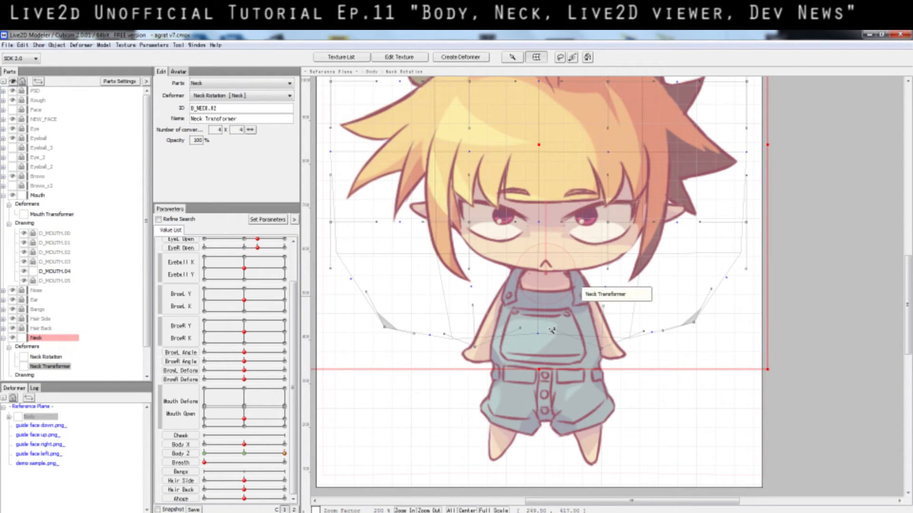
left_click_drag(540, 333, 534, 293)
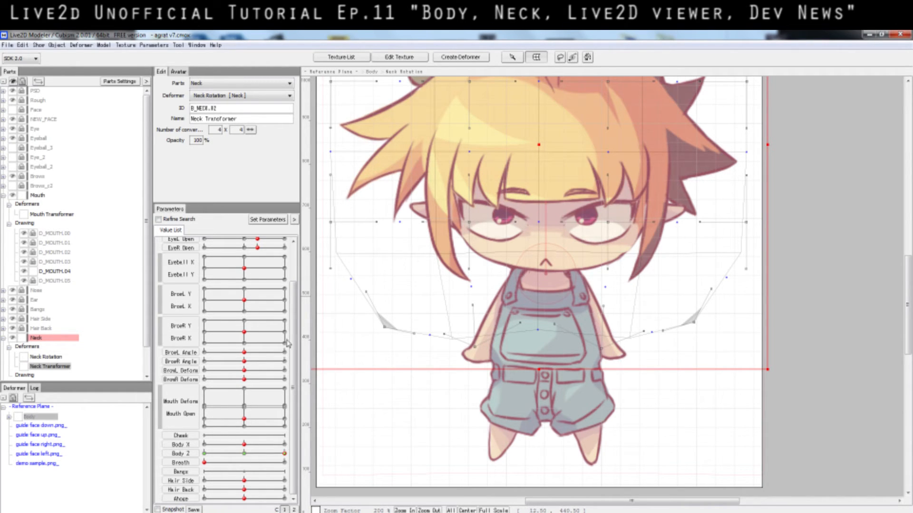
left_click(249, 456)
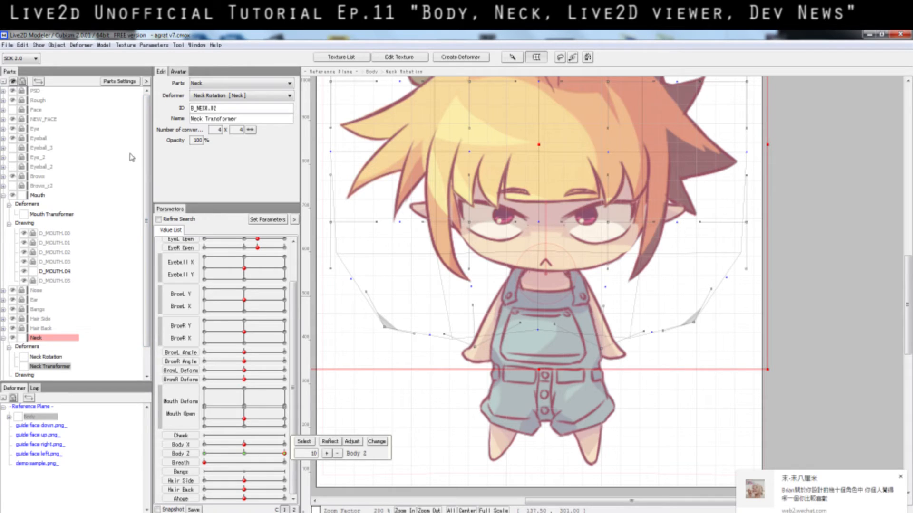
Unlock and expand the NEW_FACE part and select its NEW_face_texture drawing.
left_click(33, 110)
left_click(27, 119)
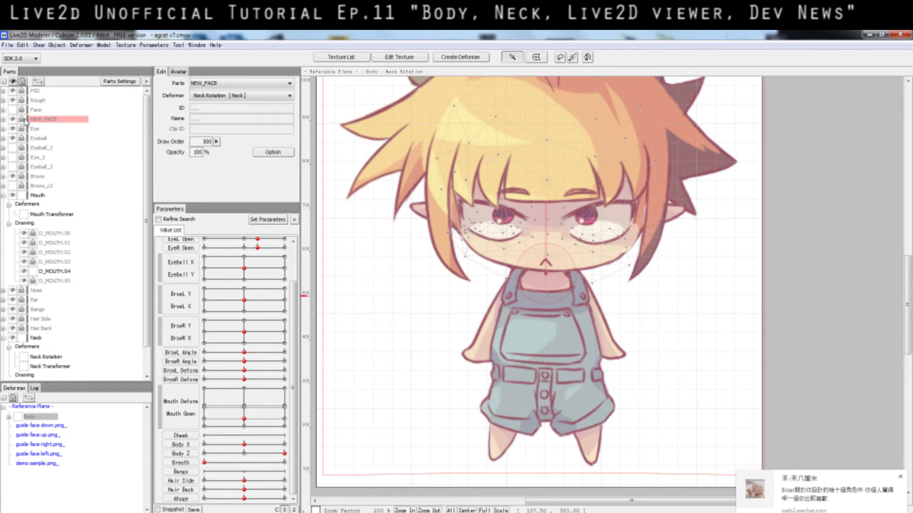
double_click(26, 119)
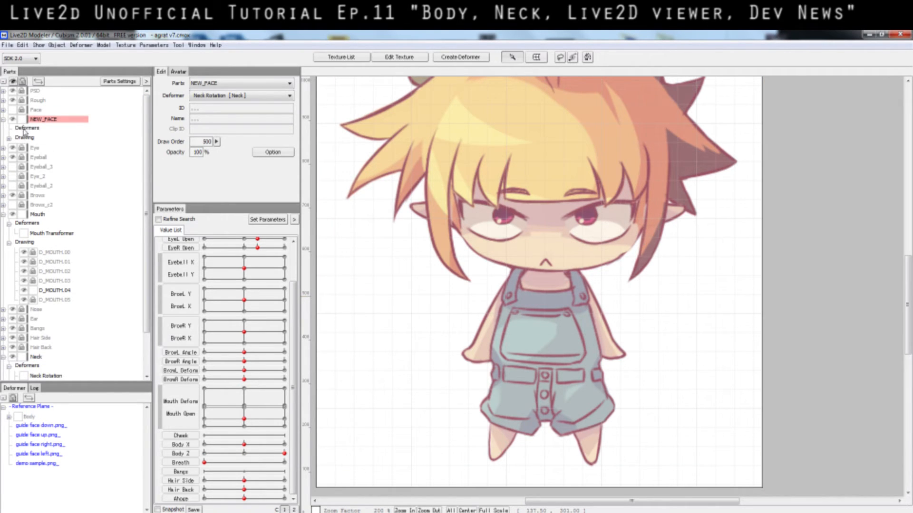
left_click(24, 129)
left_click(9, 138)
left_click(59, 148)
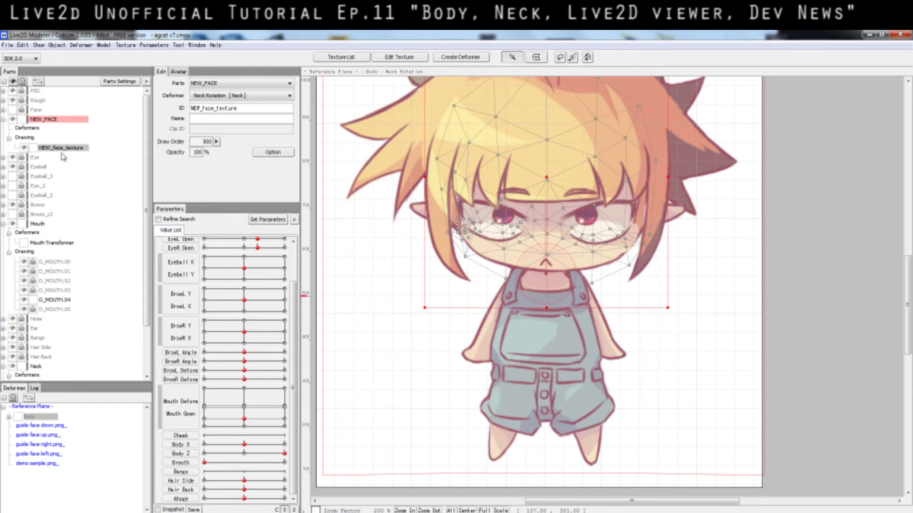
Examine which parameters have keys for the NEW_face_texture drawing.
scroll(222, 401, "up", 1)
scroll(221, 400, "up", 1)
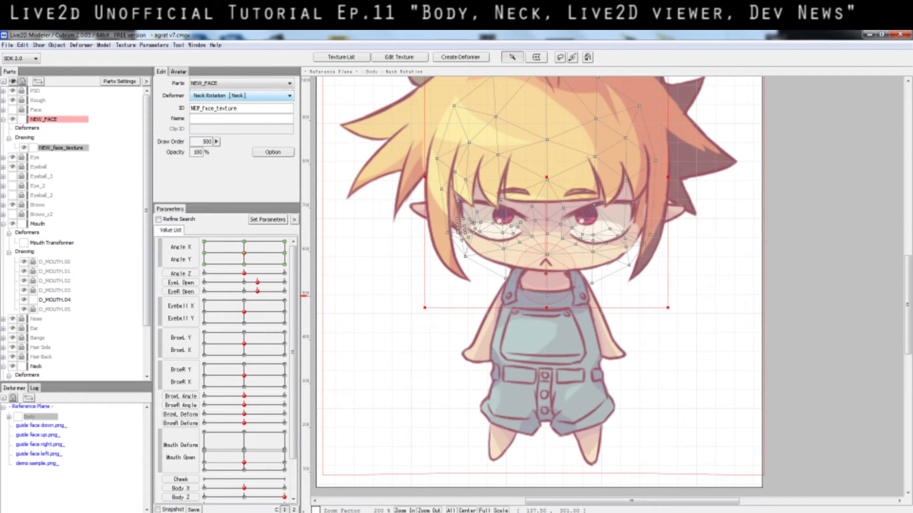
scroll(57, 351, "down", 2)
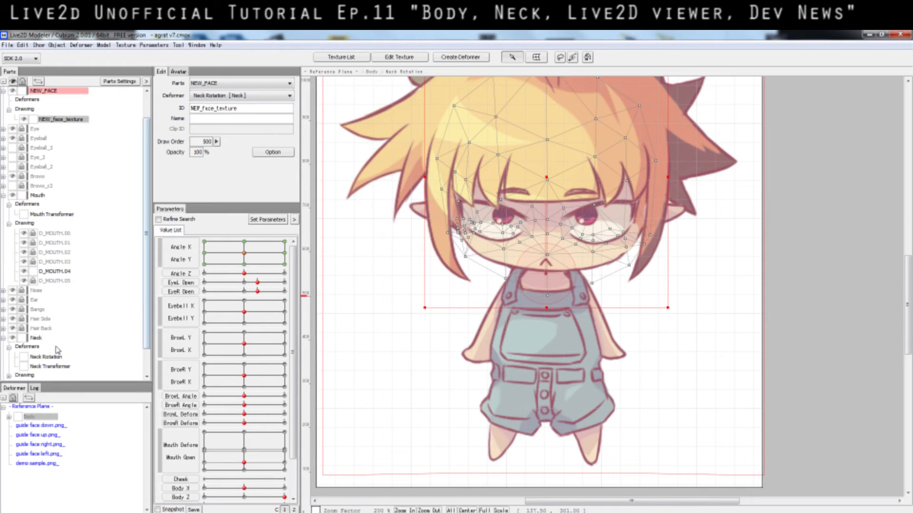
Select the Neck Transformer and compare its deformation around the face and mouth at Body Z 0 and 10.
left_click(58, 338)
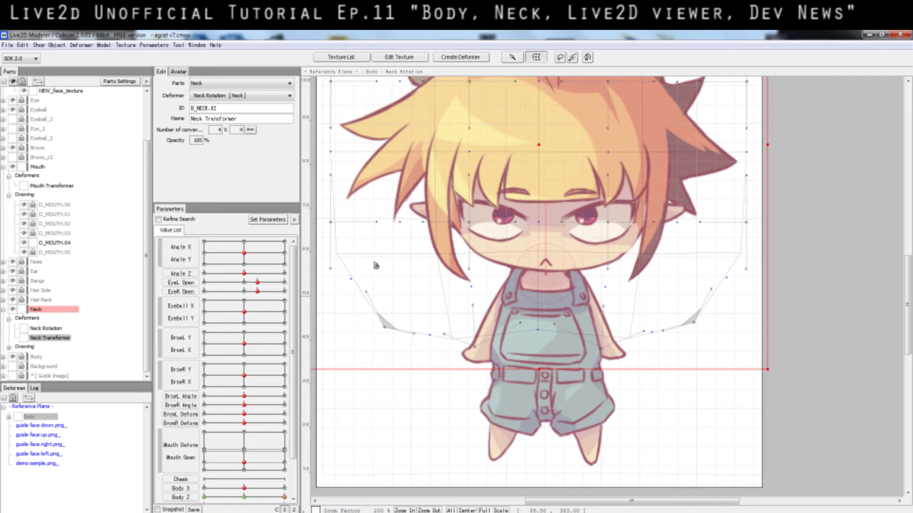
left_click(621, 239)
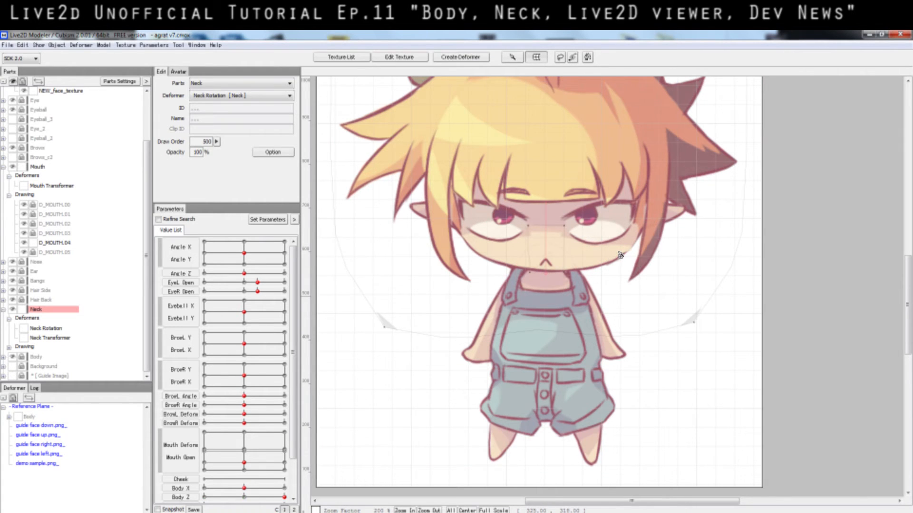
scroll(570, 251, "up", 1)
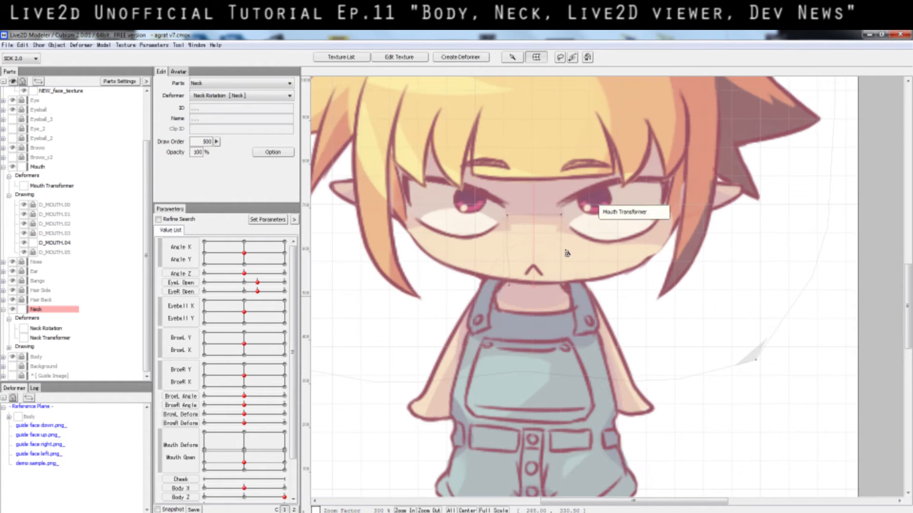
left_click(42, 338)
scroll(269, 412, "down", 1)
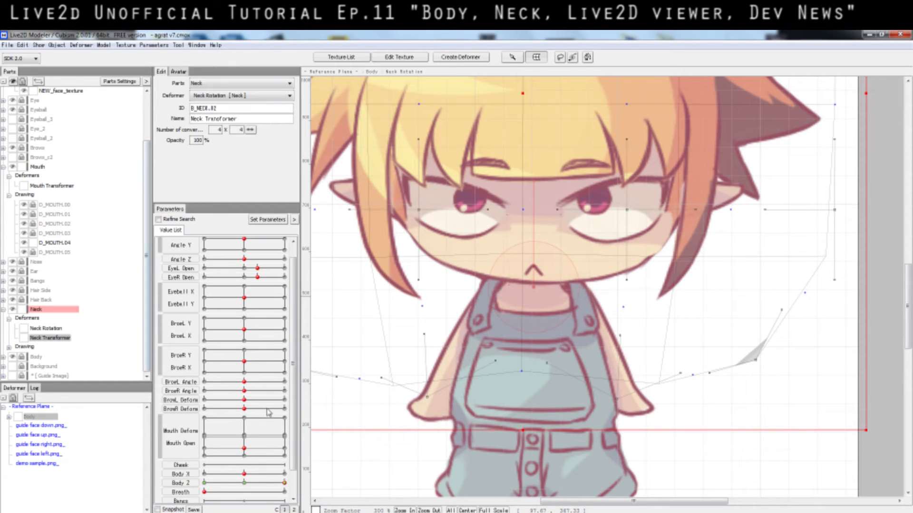
left_click(244, 483)
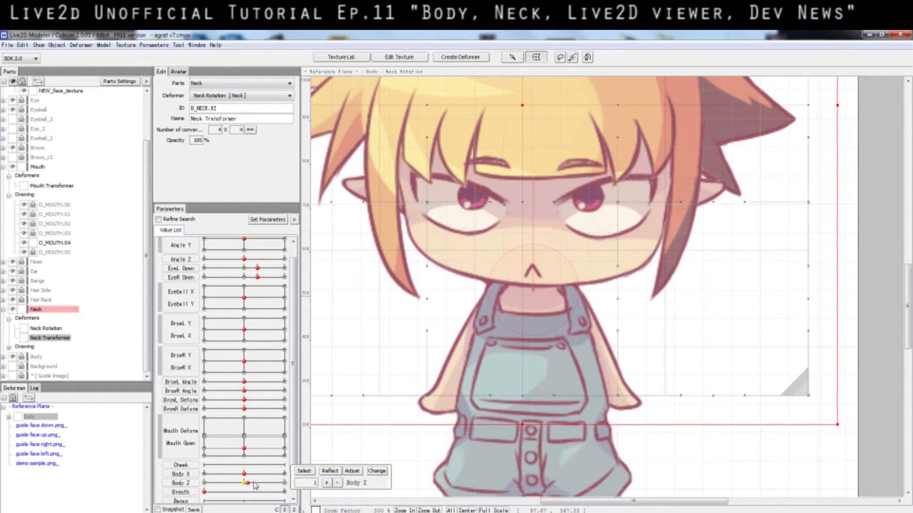
left_click(284, 483)
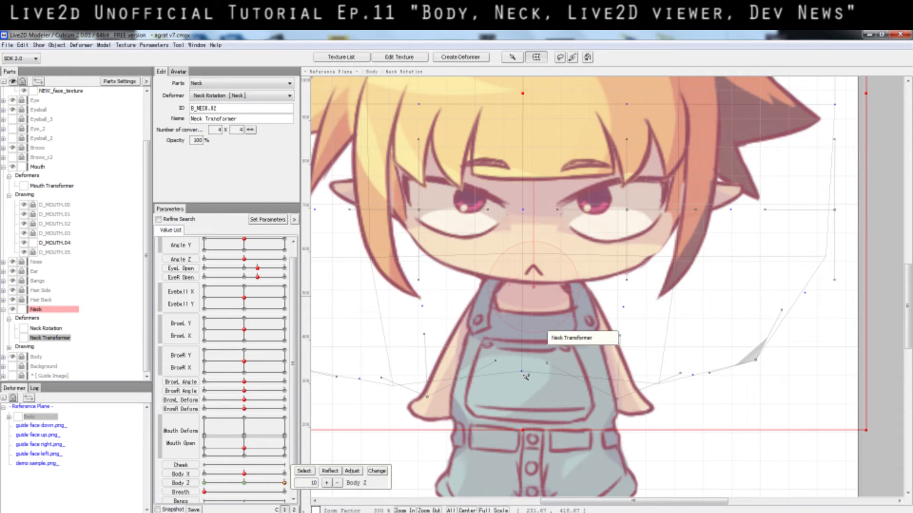
Undo the last change to the Neck Transformer's middle bottom control point at Body Z 10 and deselect it.
key("ctrl+z")
key("ctrl+z")
key("ctrl+z")
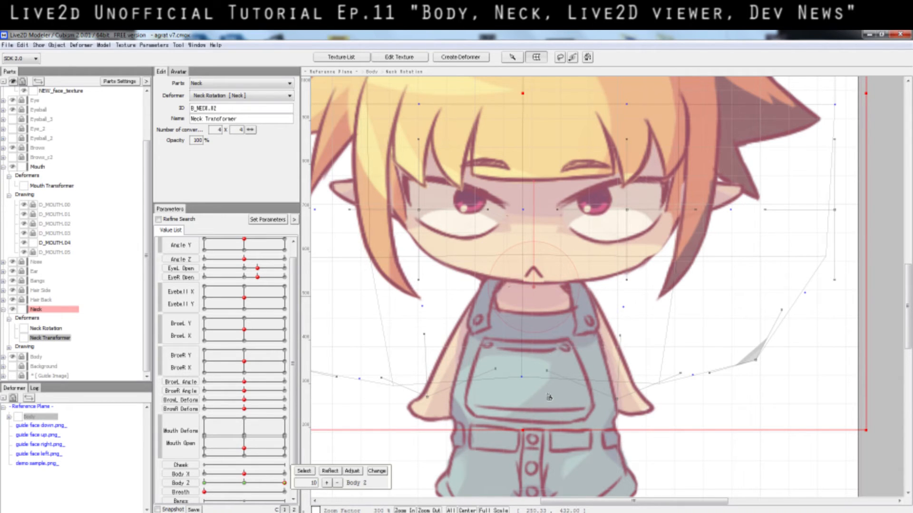
left_click(502, 339)
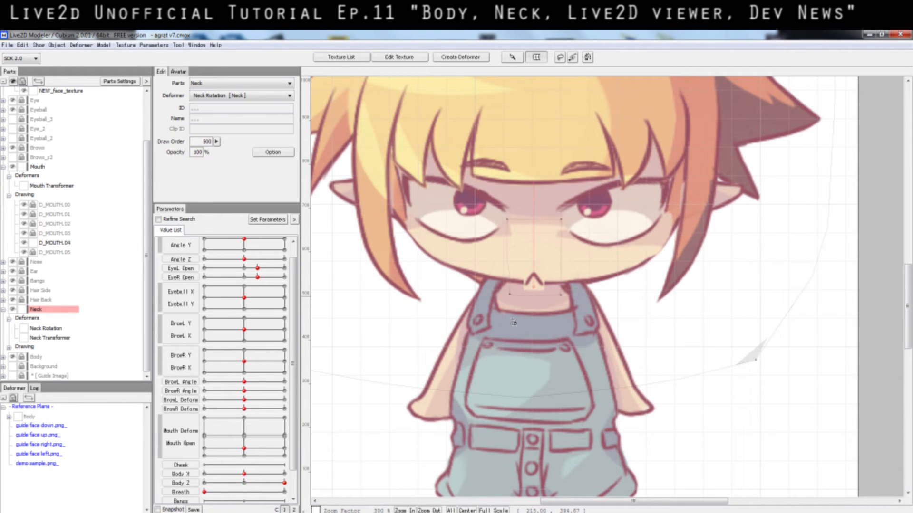
Collapse the Neck part and select the Mouth Transformer in the Mouth part.
left_click(3, 310)
double_click(28, 348)
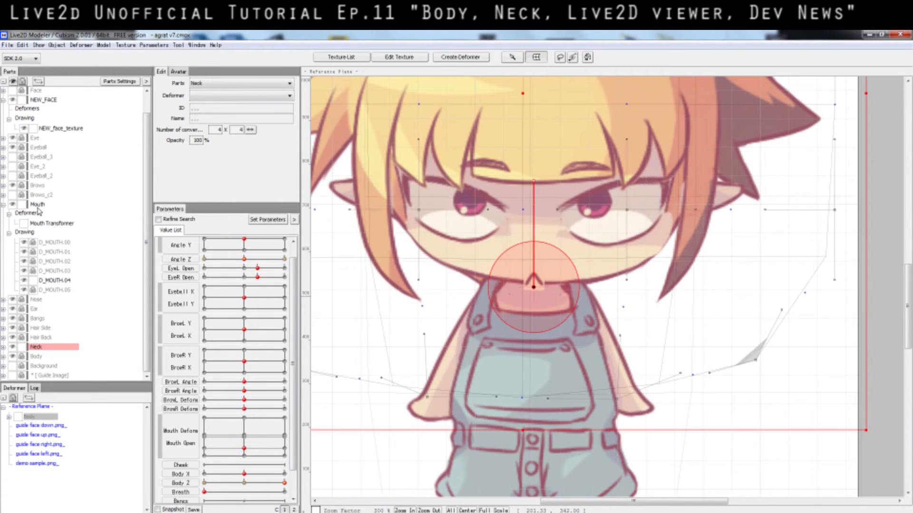
left_click(46, 223)
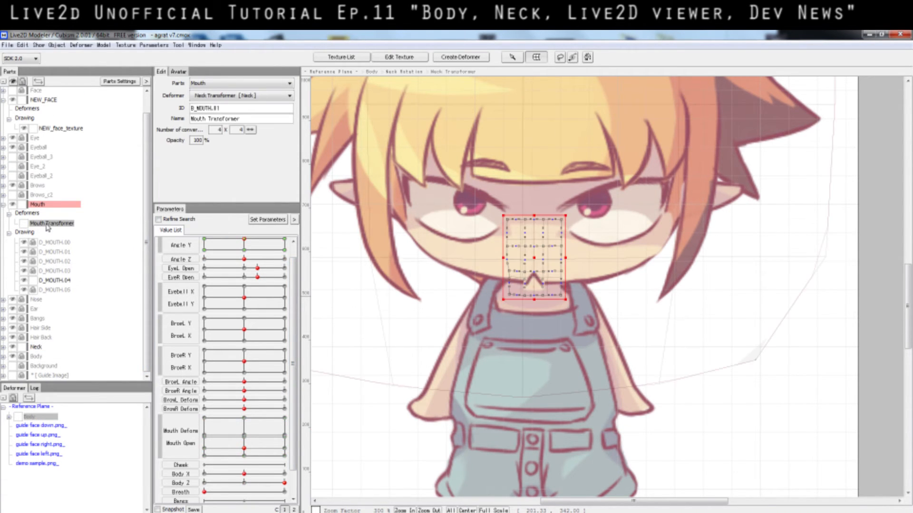
scroll(262, 298, "up", 1)
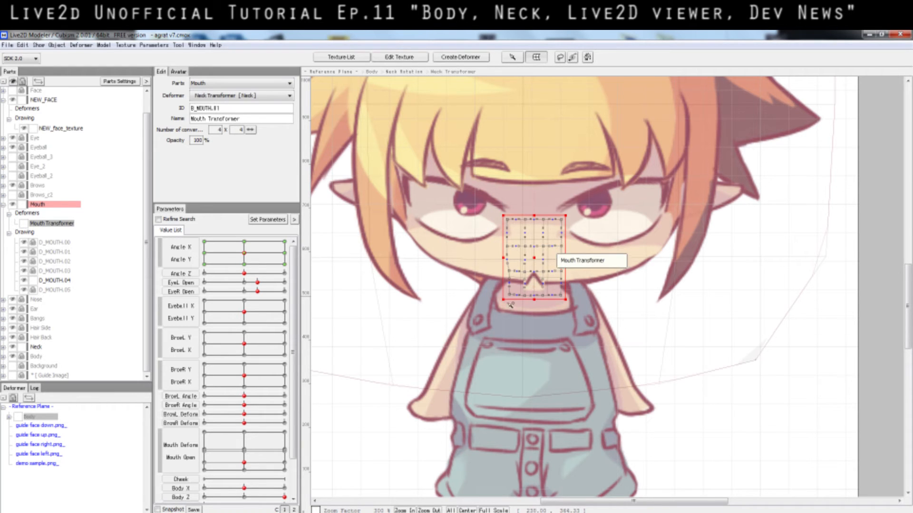
Open the Body Z key settings for the Mouth Transformer and close them without changes.
left_click_drag(294, 427, 295, 451)
double_click(175, 468)
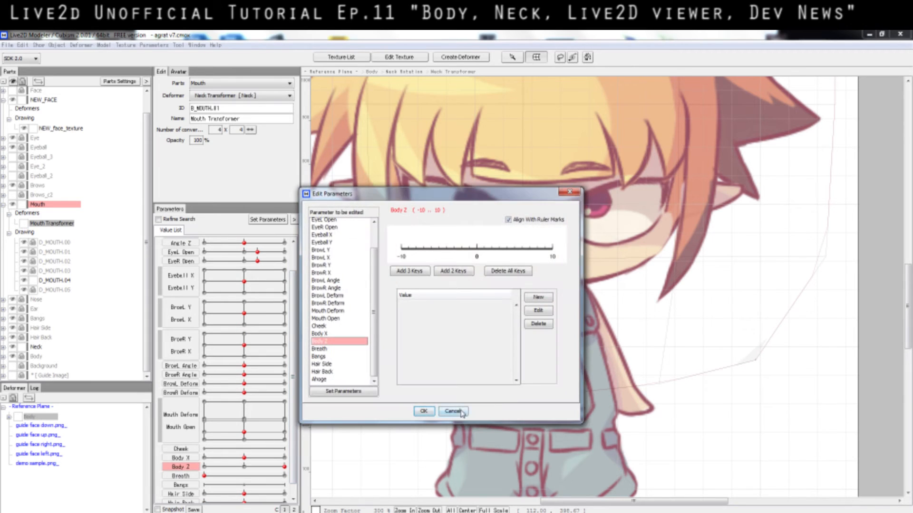
left_click(460, 412)
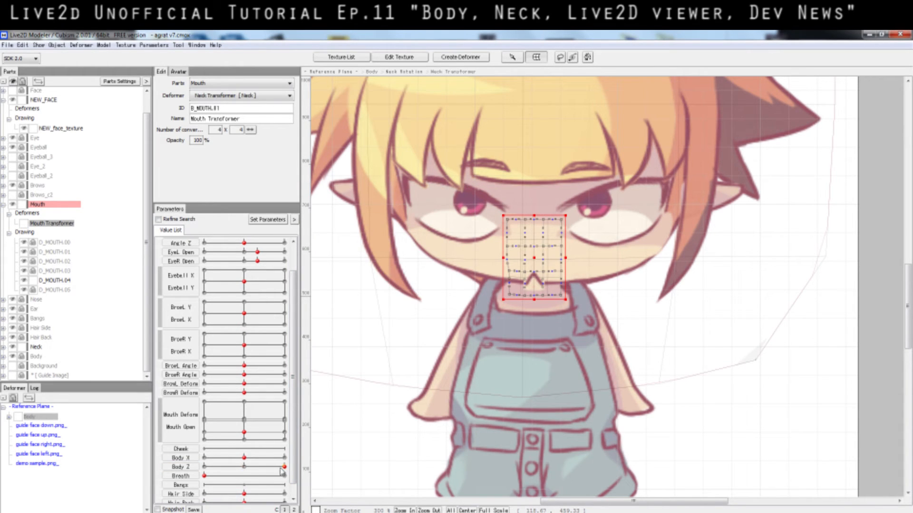
Try to correct the mouth at Body Z 10 by raising the Mouth Transformer's bottom edge, and check it at Body Z 0.
left_click(244, 467)
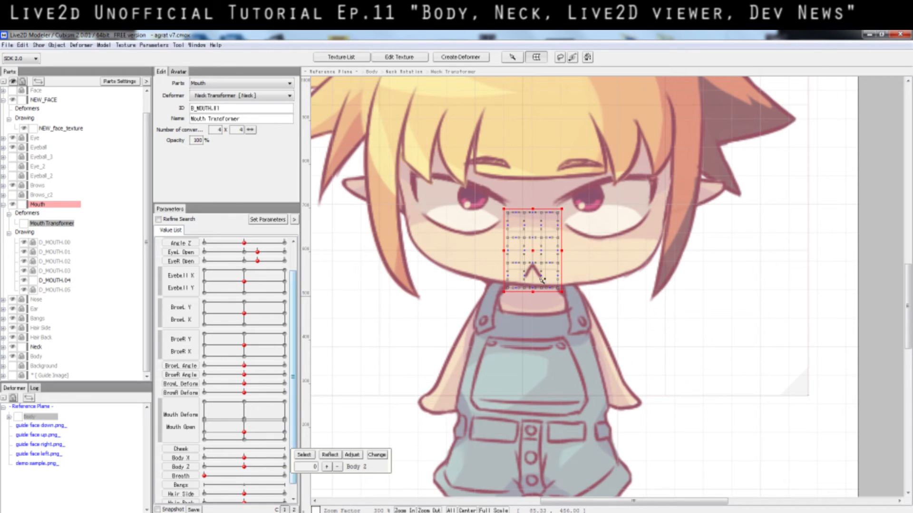
left_click(284, 467)
left_click(535, 288)
left_click_drag(534, 289, 534, 285)
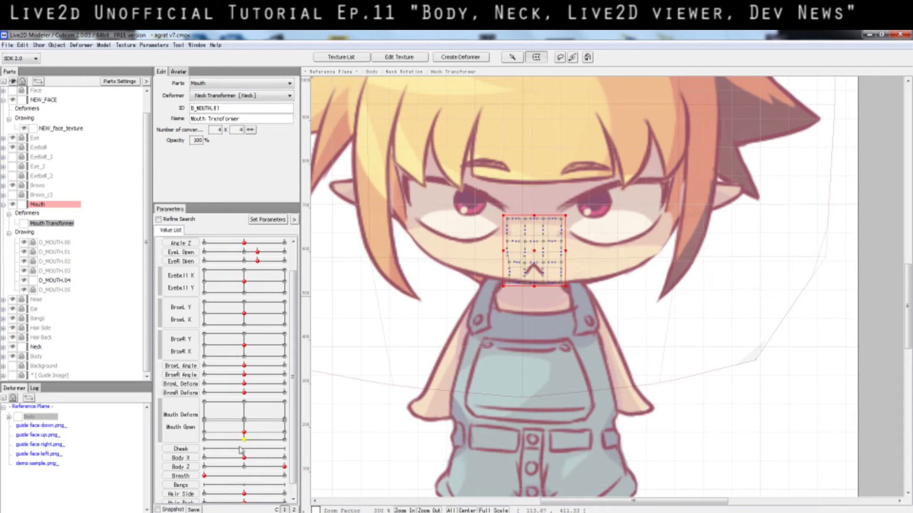
left_click(244, 468)
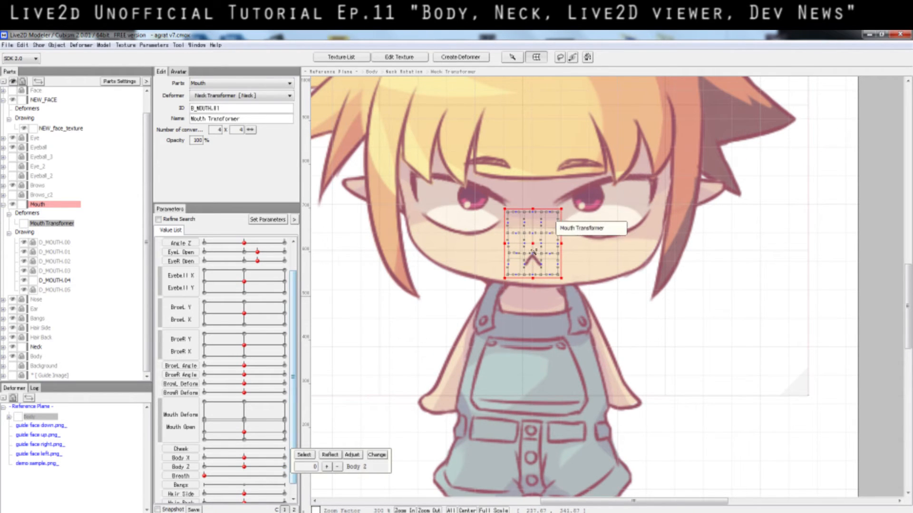
Compare the mouth's position on the face between Body Z 0 and 10 with the Mouth Transformer deselected.
left_click(683, 280)
scroll(586, 202, "down", 1)
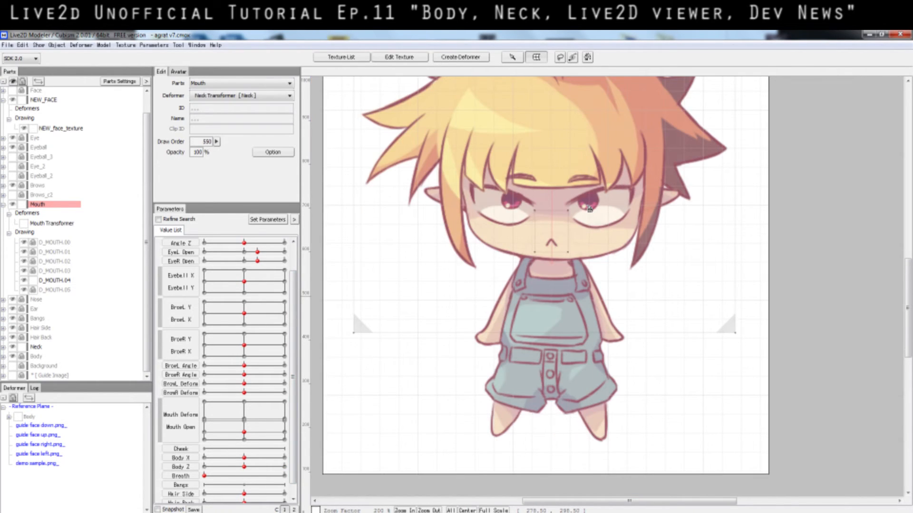
left_click(623, 235)
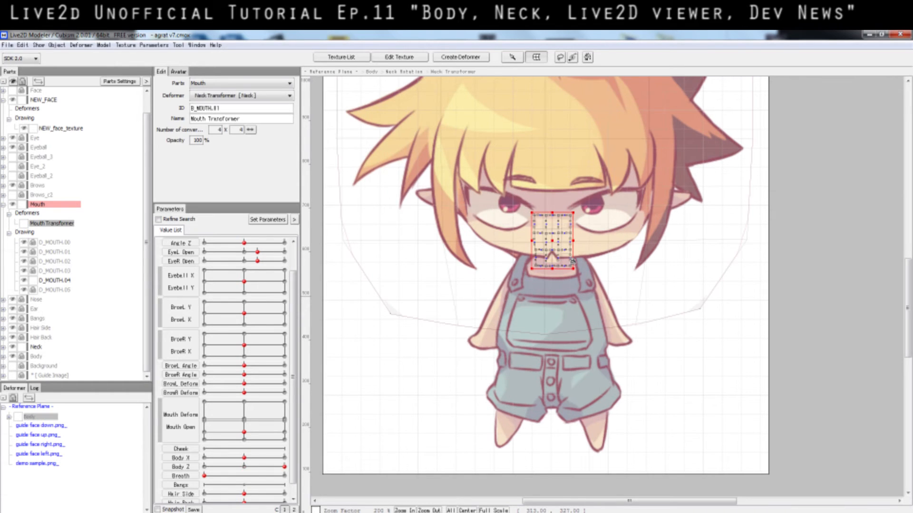
left_click(245, 467)
left_click(555, 427)
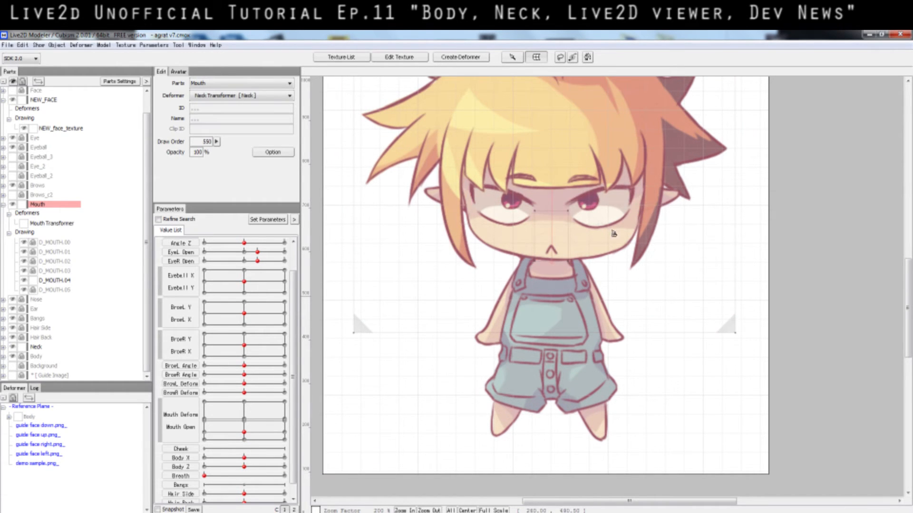
left_click(248, 467)
left_click_drag(248, 467, 285, 467)
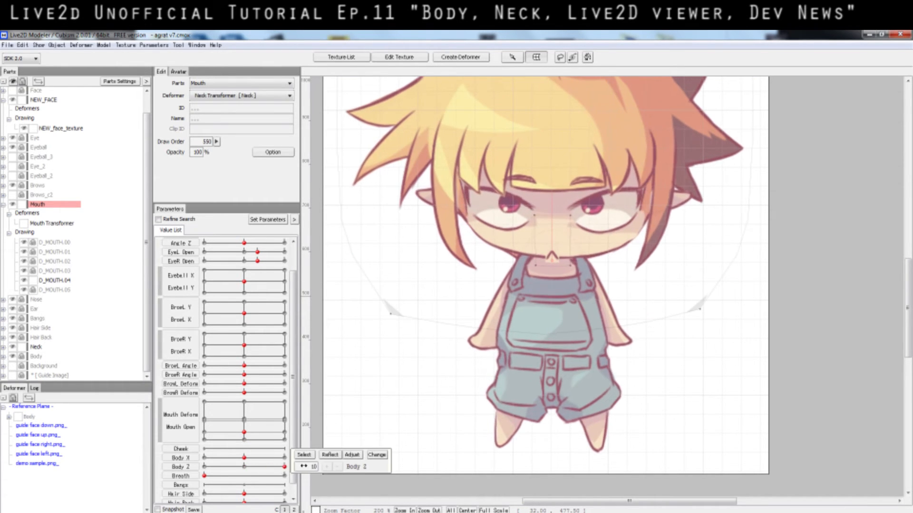
Try raising the Mouth Transformer's bottom edge at Body Z 10, check it at Body Z -10, and undo the change.
left_click(551, 266)
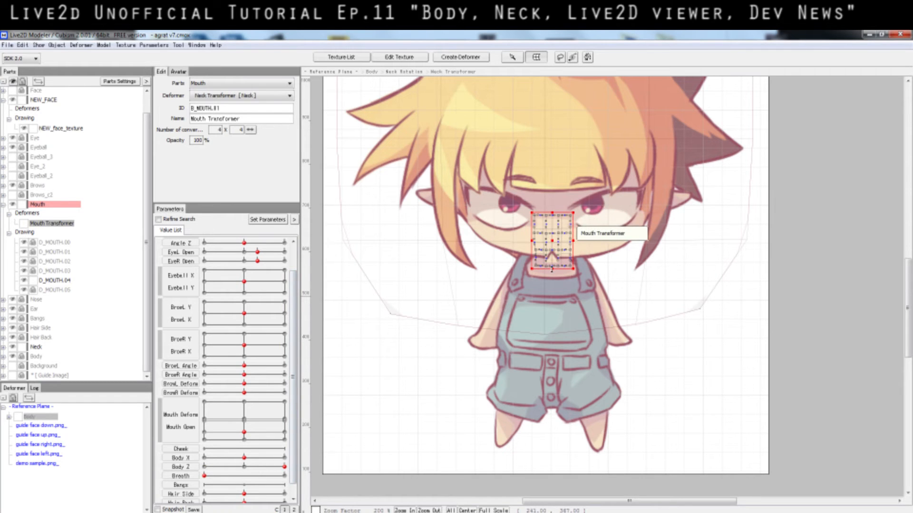
left_click_drag(552, 269, 558, 259)
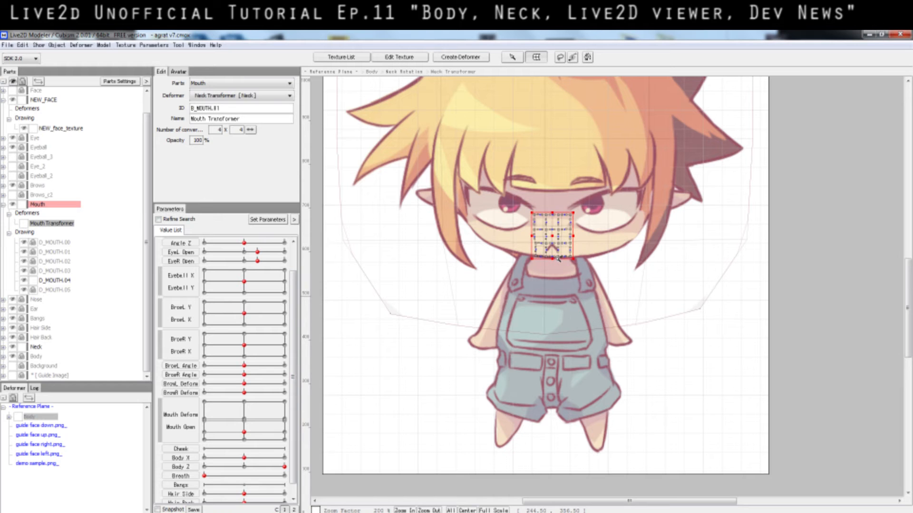
left_click_drag(285, 467, 188, 460)
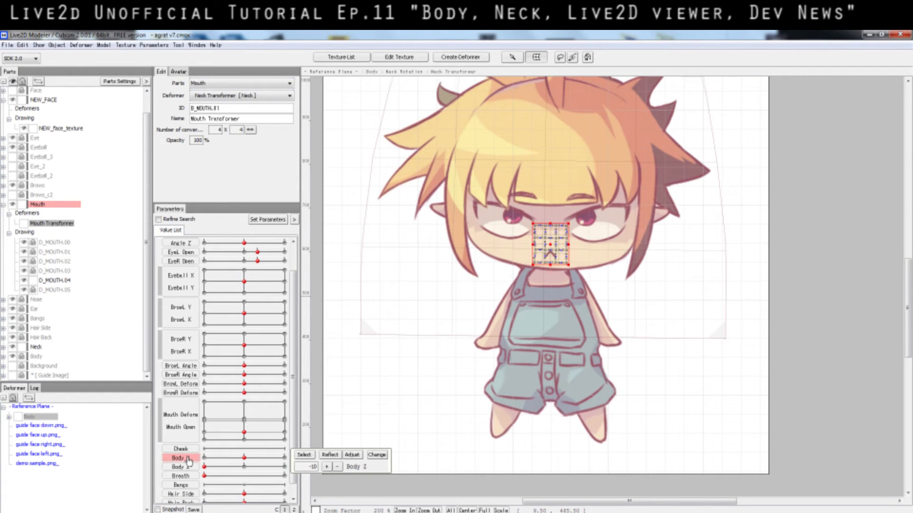
left_click(595, 380)
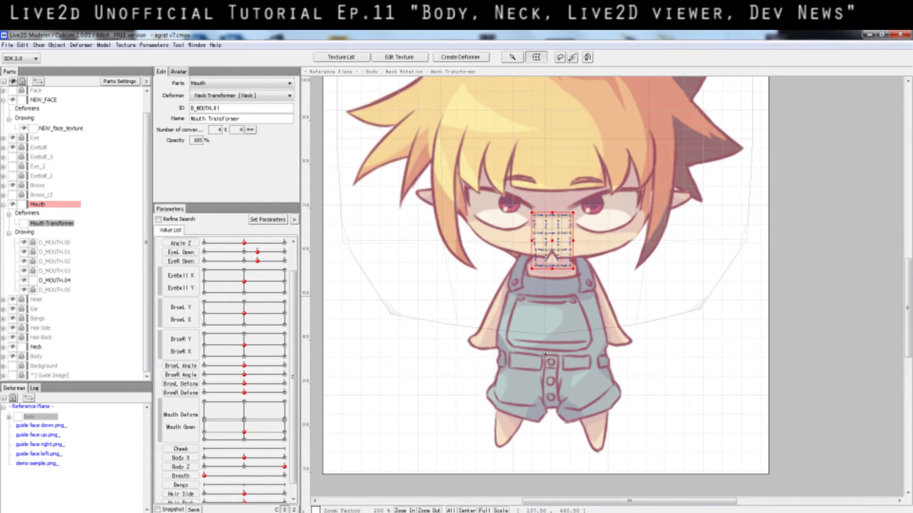
left_click(564, 353)
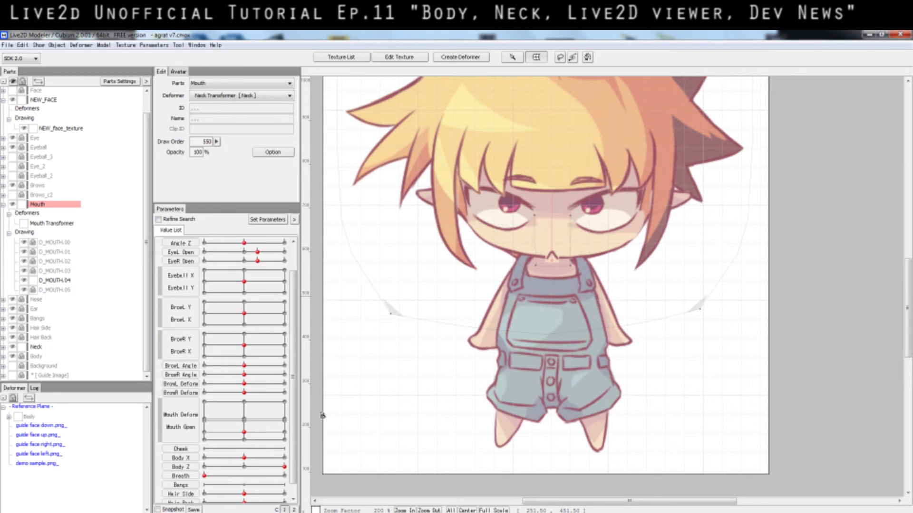
Select the Mouth Transformer and try to add three Body Z keys at -10, 0 and 10.
left_click(185, 468)
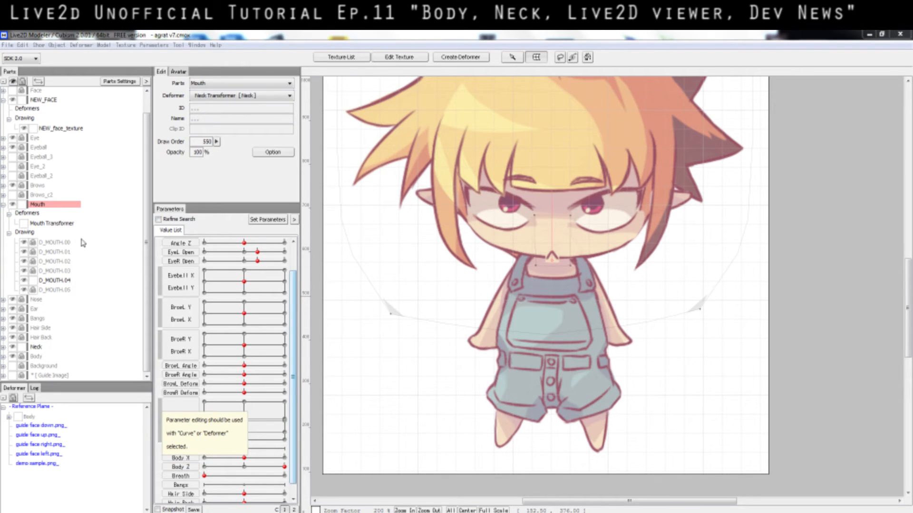
left_click(65, 225)
double_click(181, 467)
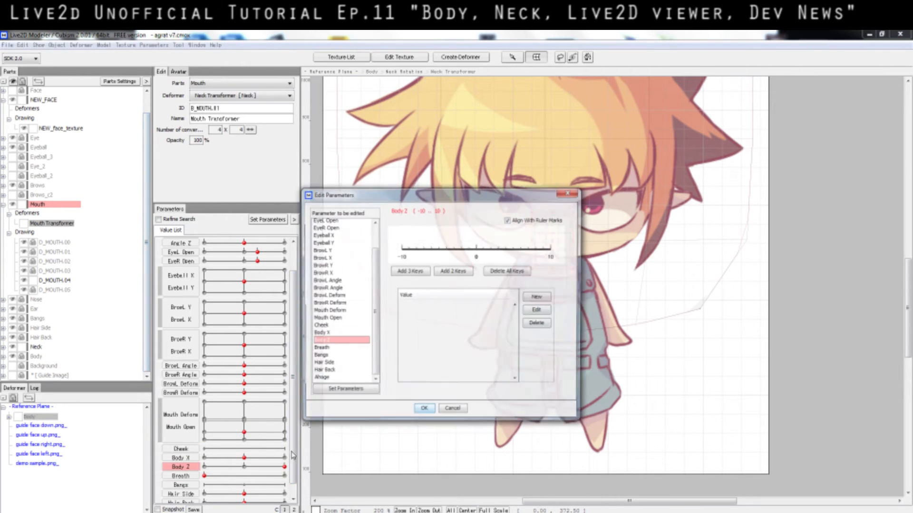
left_click(409, 271)
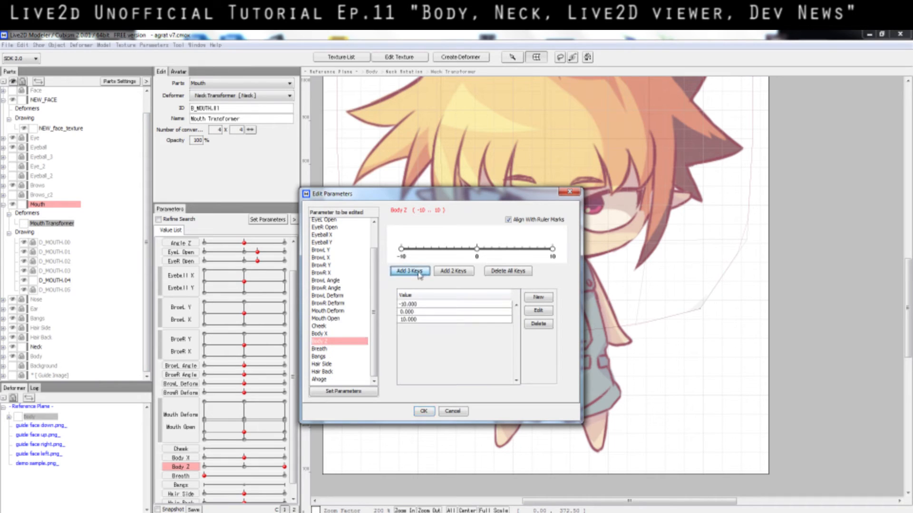
left_click(424, 412)
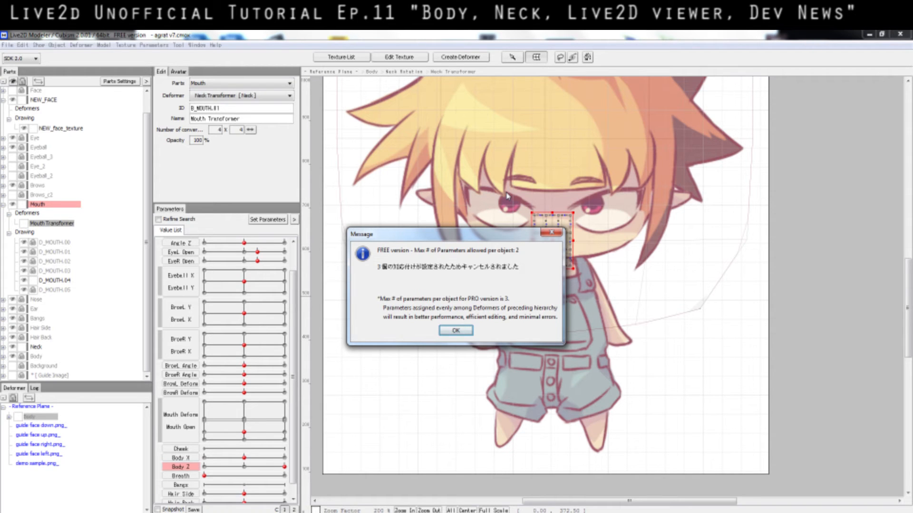
left_click(470, 331)
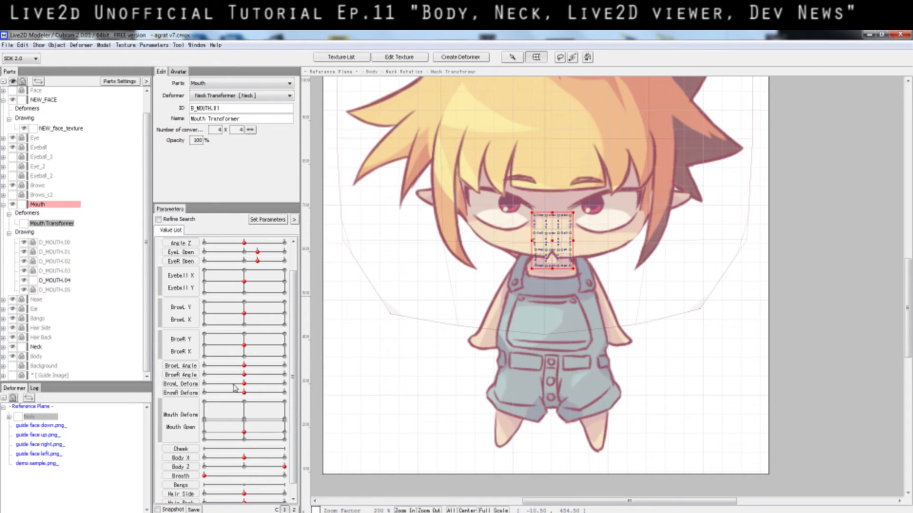
Split the combined Angle X and Angle Y parameters into two separate parameters.
scroll(234, 387, "up", 2)
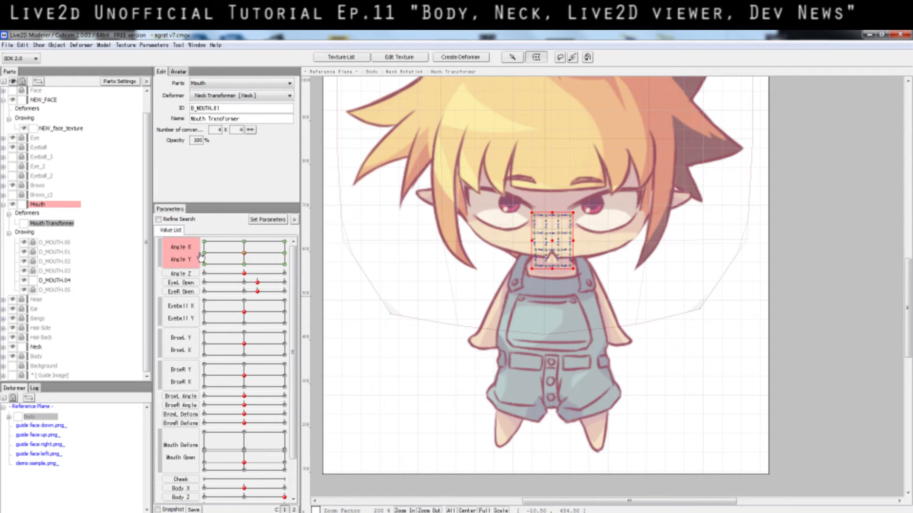
left_click(159, 258)
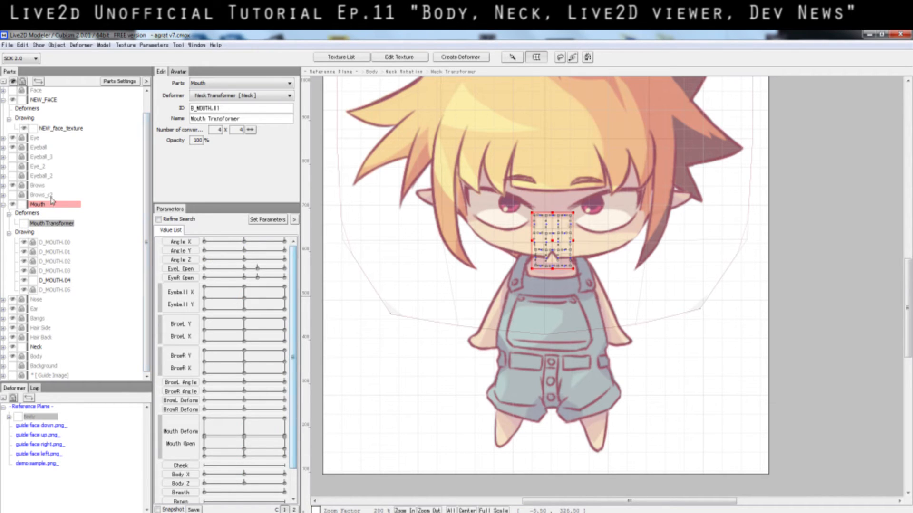
left_click(188, 242)
left_click(189, 251)
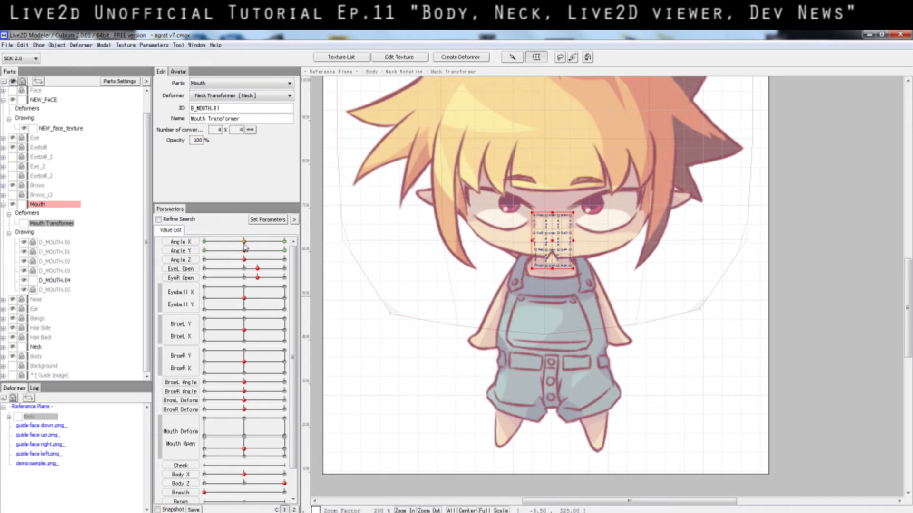
Recombine Angle X and Angle Y into one linked parameter and reselect the Mouth Transformer.
left_click(158, 244)
scroll(246, 473, "down", 5)
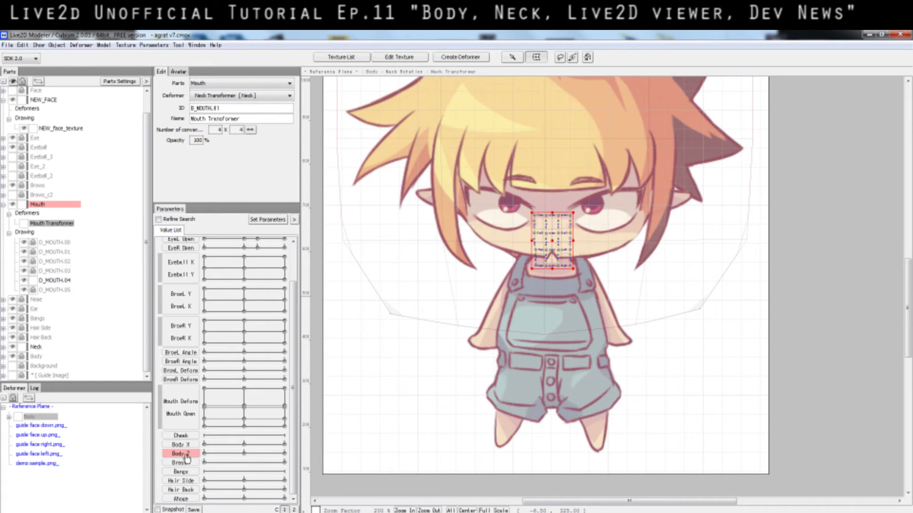
left_click(67, 280)
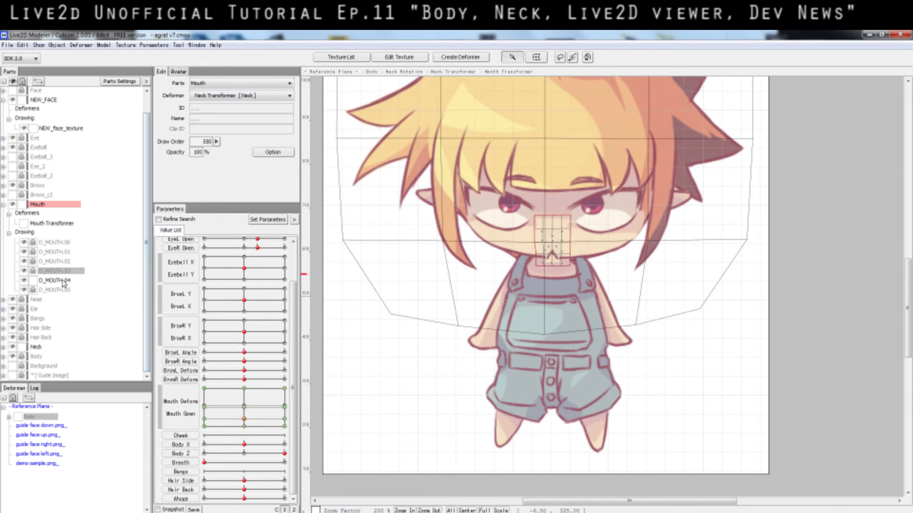
left_click(54, 223)
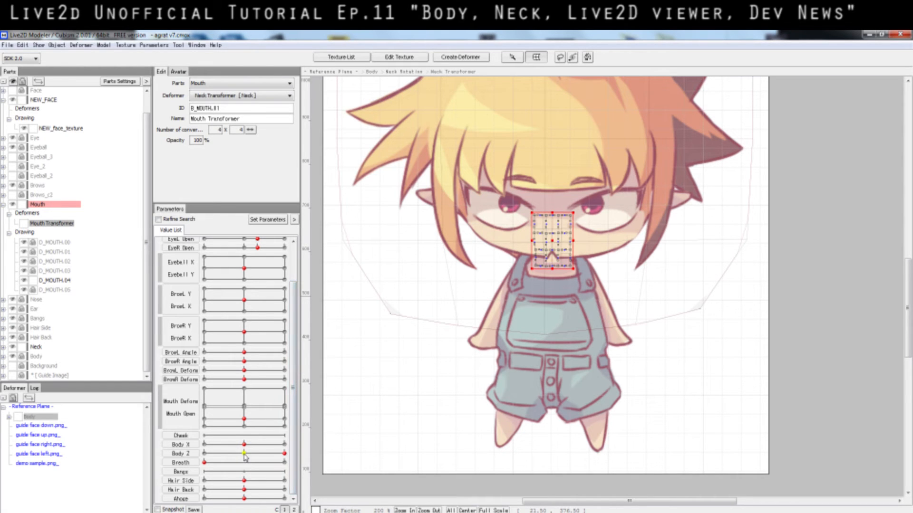
Examine the Mouth Transformer's Body Z parameter against its combined Angle X and Angle Y parameter.
left_click(284, 454)
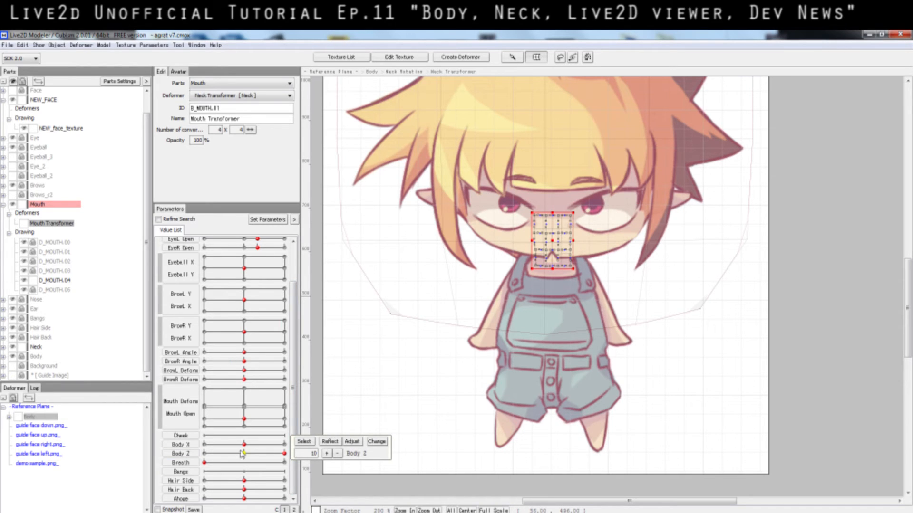
scroll(241, 454, "up", 3)
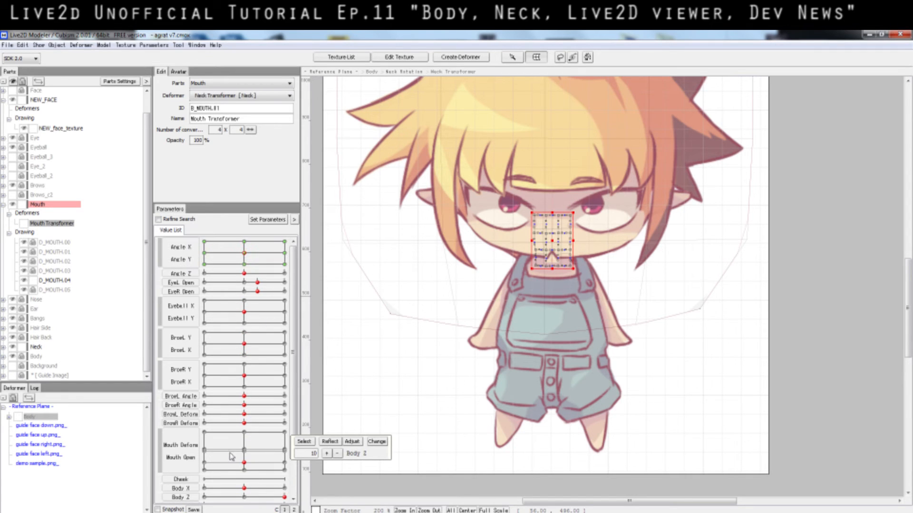
scroll(232, 456, "down", 2)
scroll(274, 484, "up", 2)
mouse_move(243, 253)
left_mouse_down()
mouse_move(205, 256)
mouse_move(238, 252)
mouse_move(255, 266)
mouse_move(246, 276)
mouse_move(321, 272)
mouse_move(310, 235)
mouse_move(247, 226)
mouse_move(244, 253)
left_mouse_up()
left_click(182, 499)
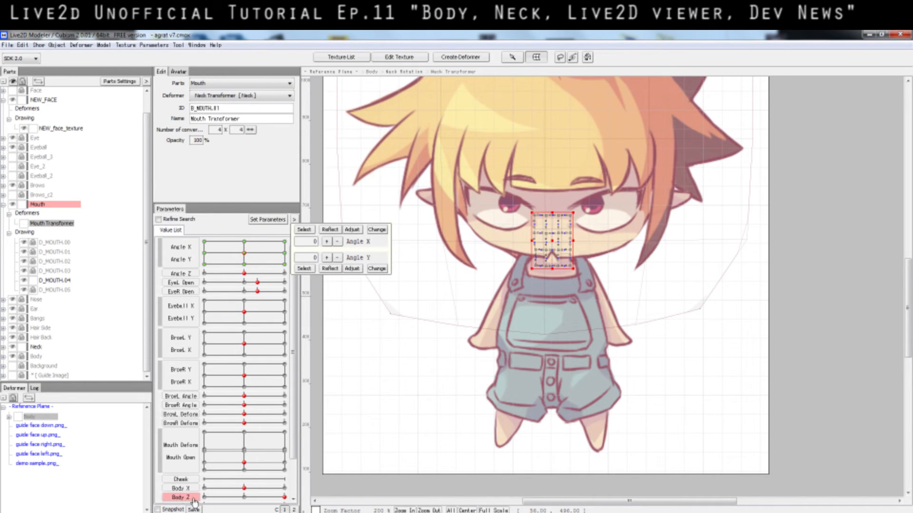
scroll(285, 494, "down", 1)
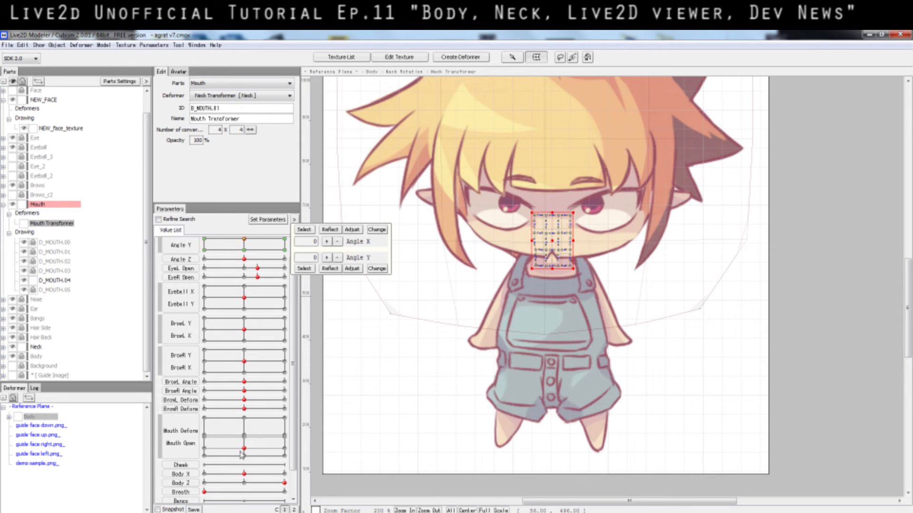
scroll(286, 494, "up", 1)
Preview the Mouth Transformer at the extreme Angle X and Angle Y combinations, then return both angles to 0 with Body Z at 10.
left_click(244, 265)
left_click(205, 265)
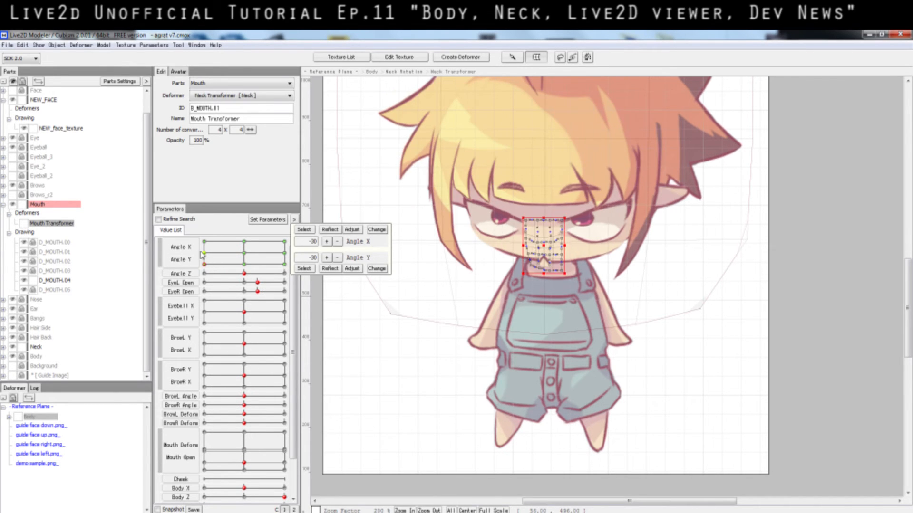
double_click(180, 247)
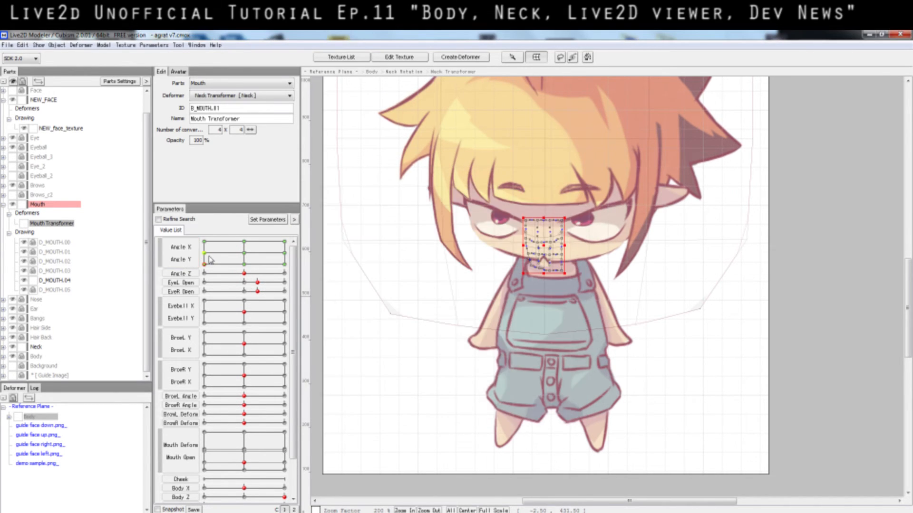
left_click(204, 242)
left_click(244, 242)
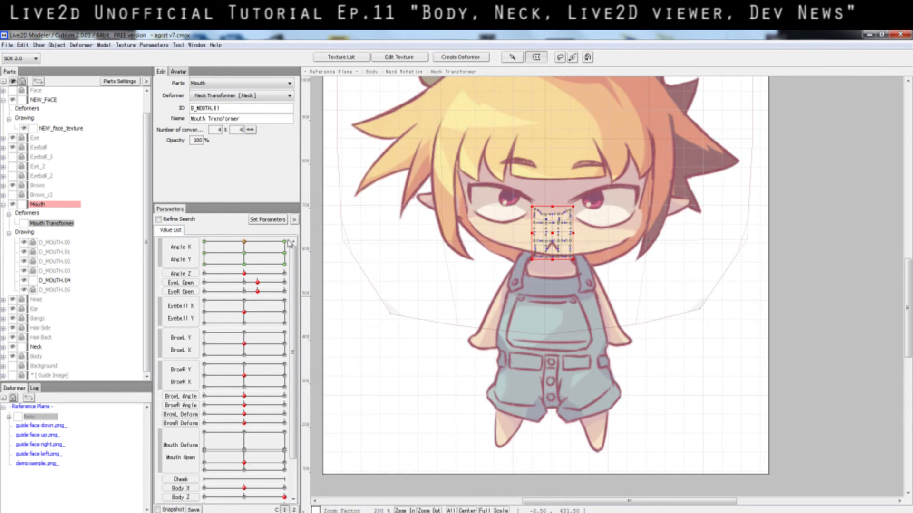
left_click(284, 242)
left_click(285, 265)
scroll(265, 452, "down", 3)
scroll(237, 426, "up", 3)
left_click(244, 265)
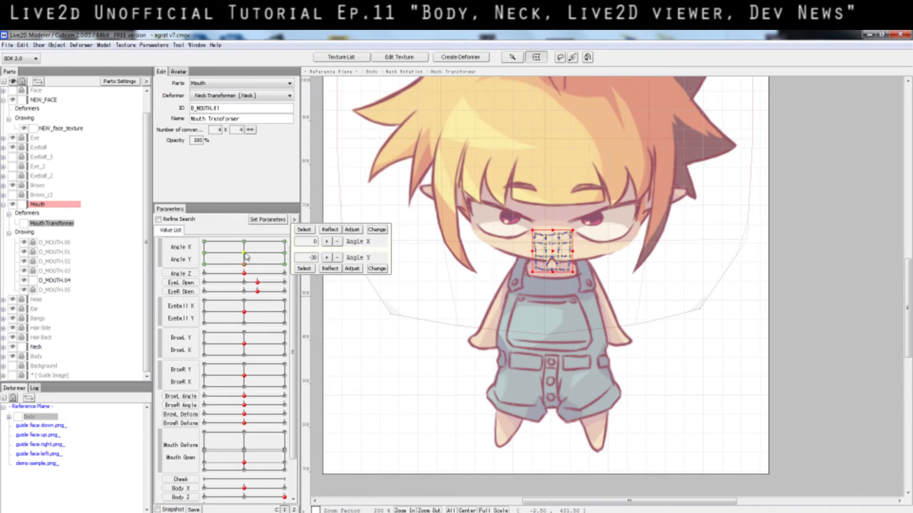
left_click(244, 254)
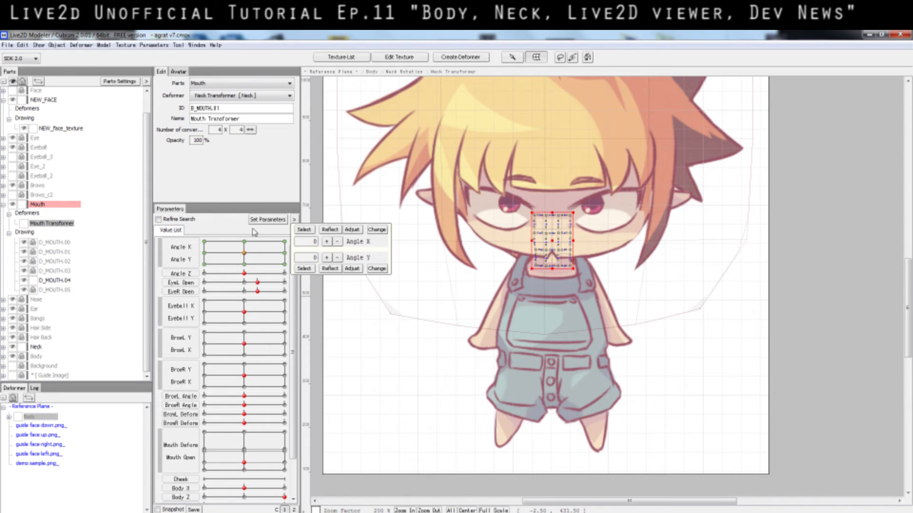
scroll(271, 375, "down", 2)
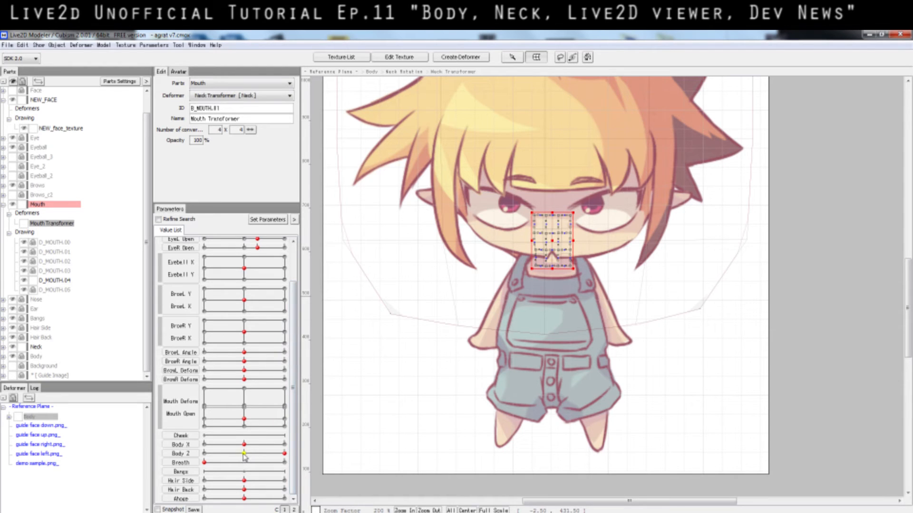
left_click(244, 455)
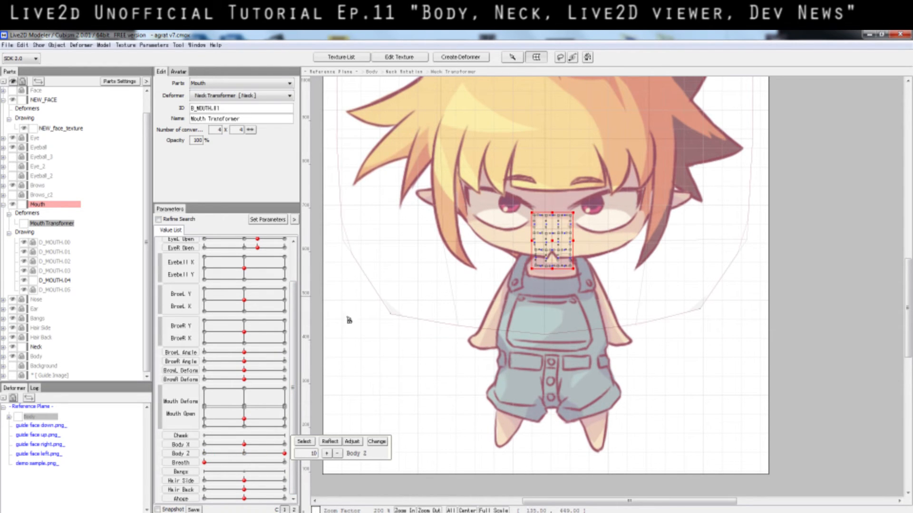
Create a curved surface deformer named mouth_neck_transition in the Mouth part, associated with the Neck Transformer.
left_click(59, 205)
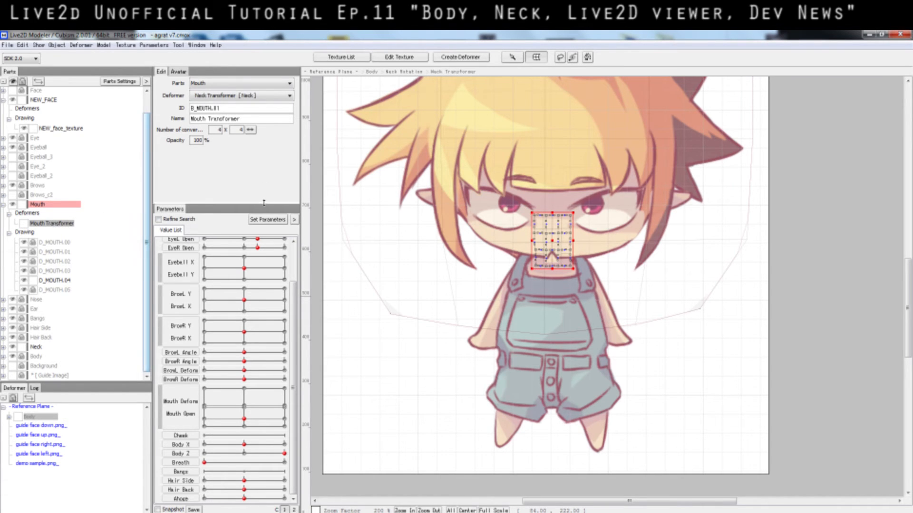
left_click(457, 278)
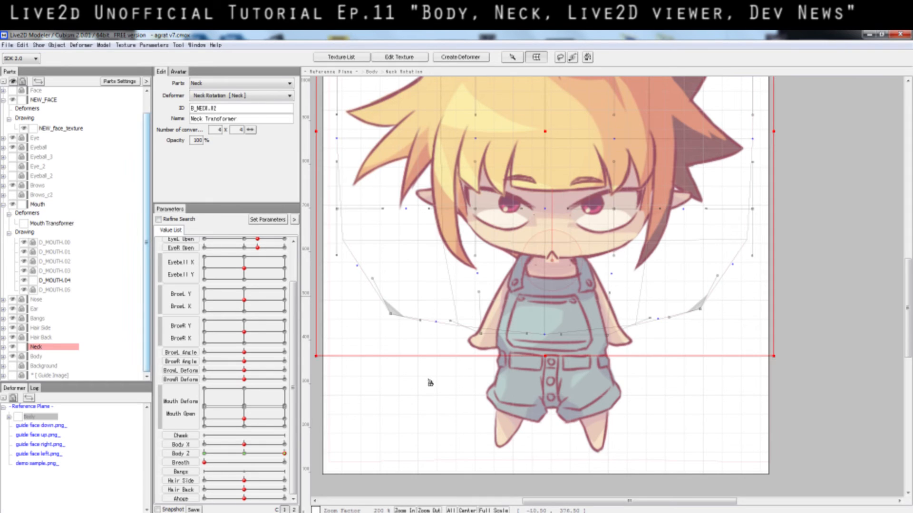
left_click(41, 196)
left_click(41, 205)
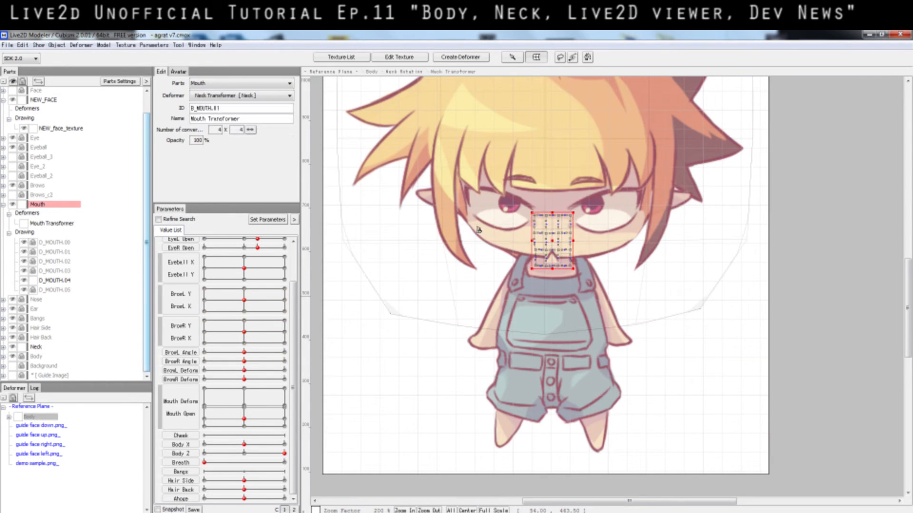
left_click(695, 384)
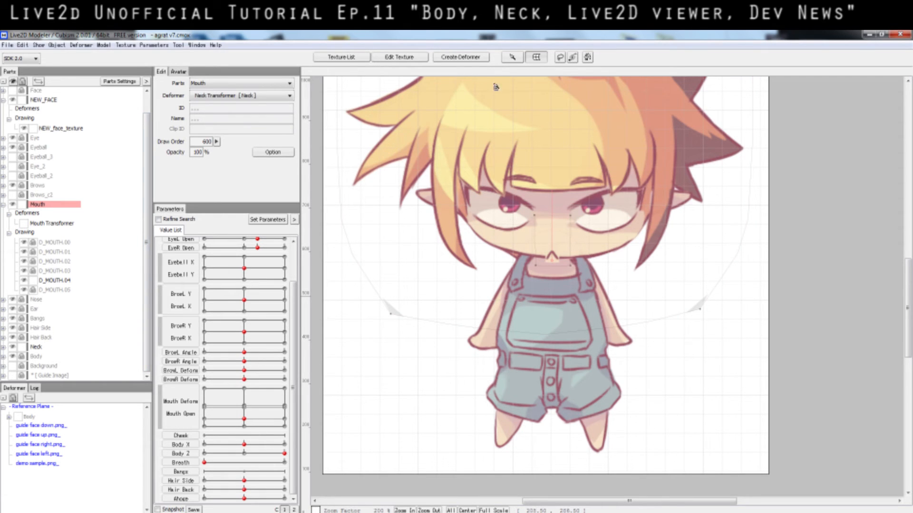
left_click(478, 59)
left_click(704, 261)
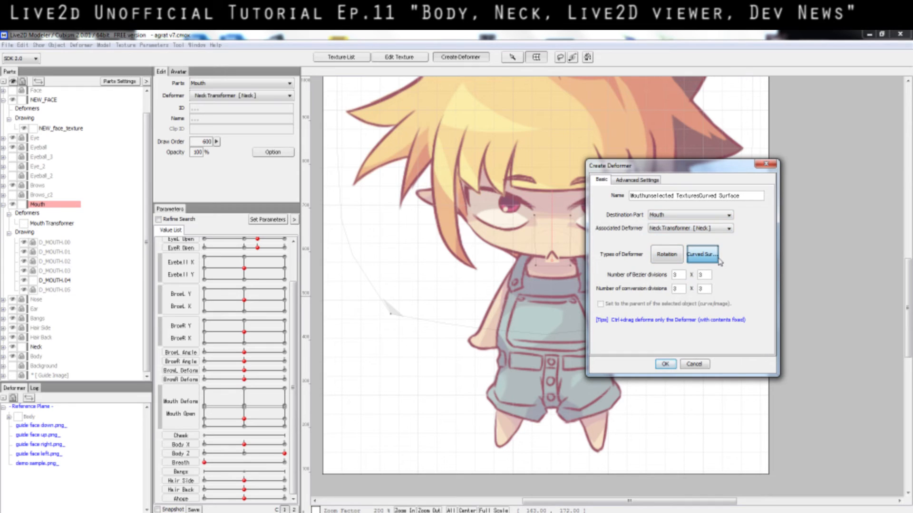
triple_click(727, 196)
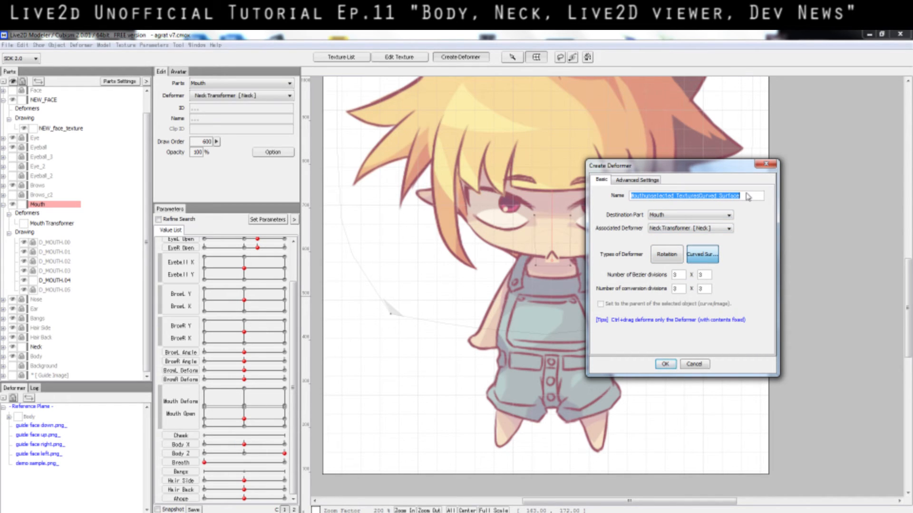
type("mouth_neck_transition")
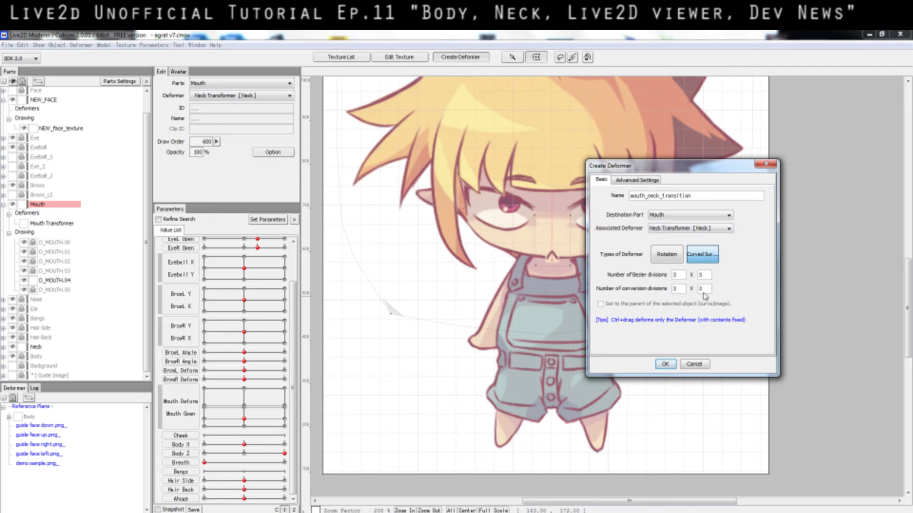
left_click(663, 368)
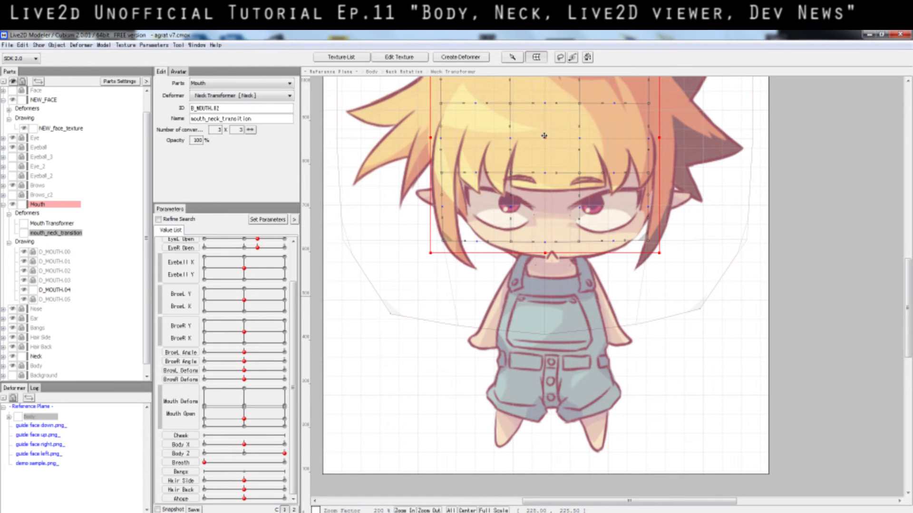
Shrink the mouth_neck_transition deformer and center it over the mouth, spanning from the eyes down to the top of the overalls.
left_click_drag(659, 78, 597, 118)
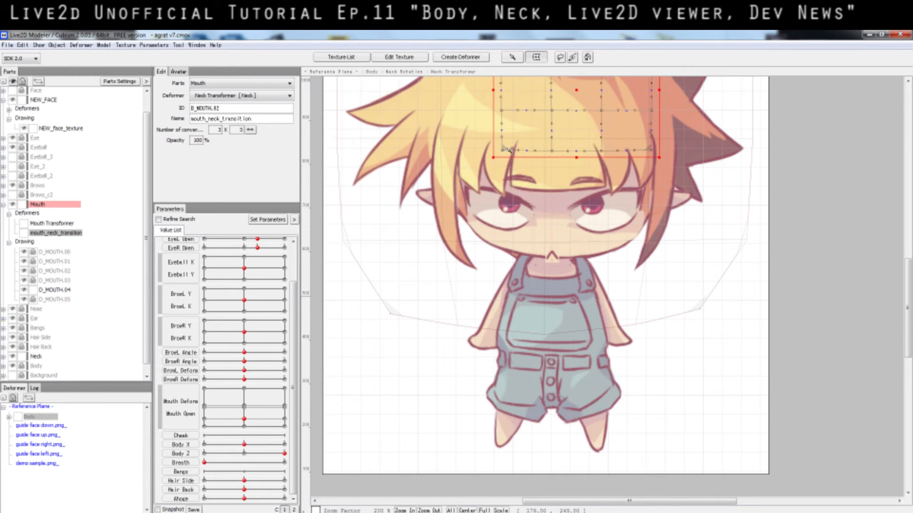
left_click_drag(503, 211, 543, 280)
left_click_drag(470, 322, 523, 298)
left_click_drag(566, 245, 539, 248)
left_click_drag(515, 287, 542, 264)
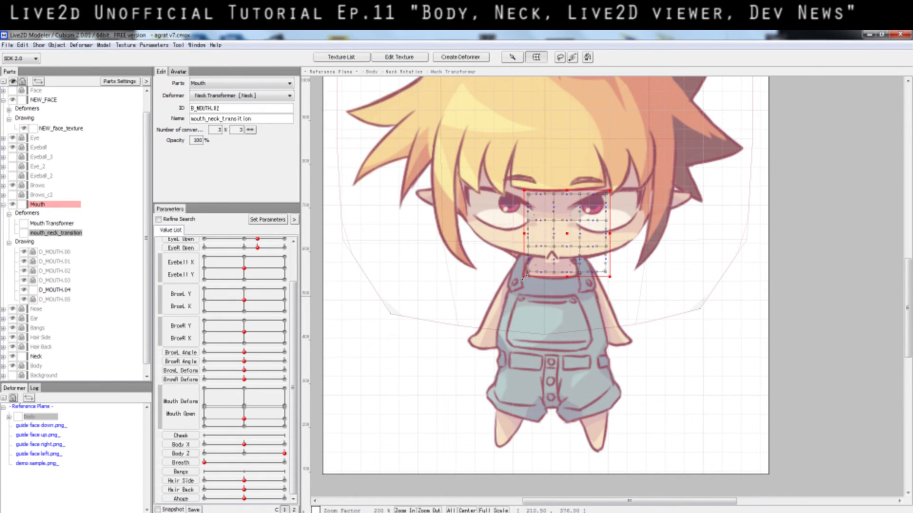
left_click_drag(566, 237, 554, 255)
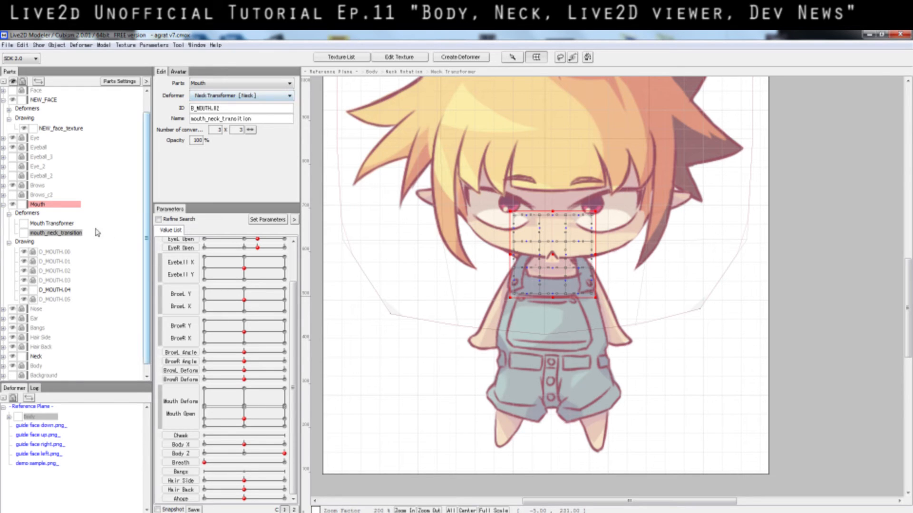
Make mouth_neck_transition the parent deformer of the Mouth Transformer.
left_click(202, 98)
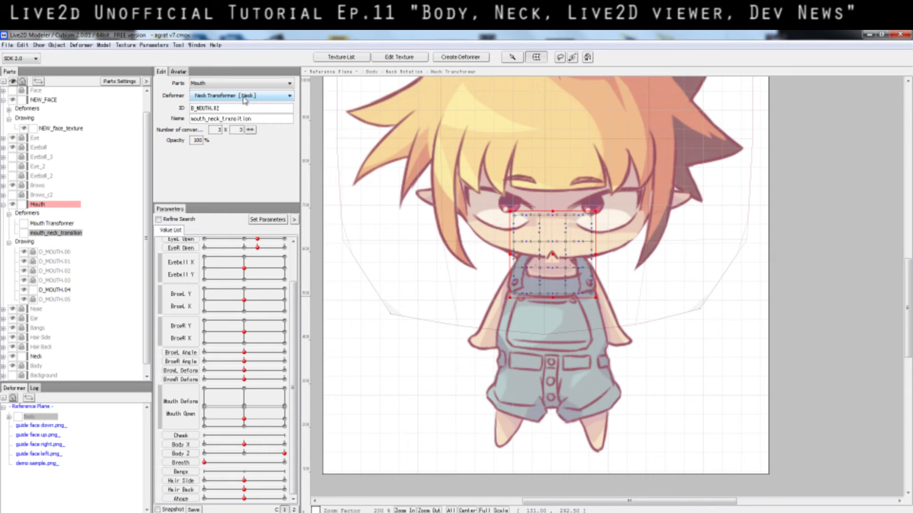
left_click(56, 223)
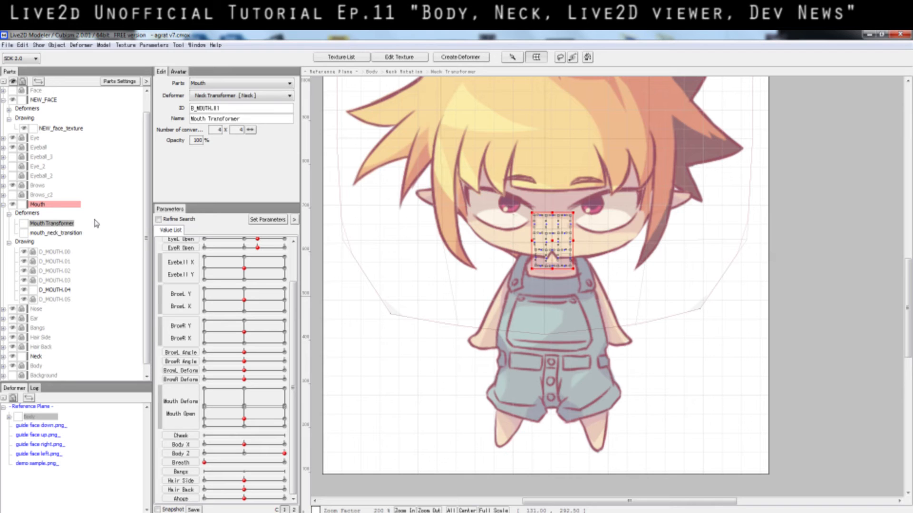
left_click(233, 96)
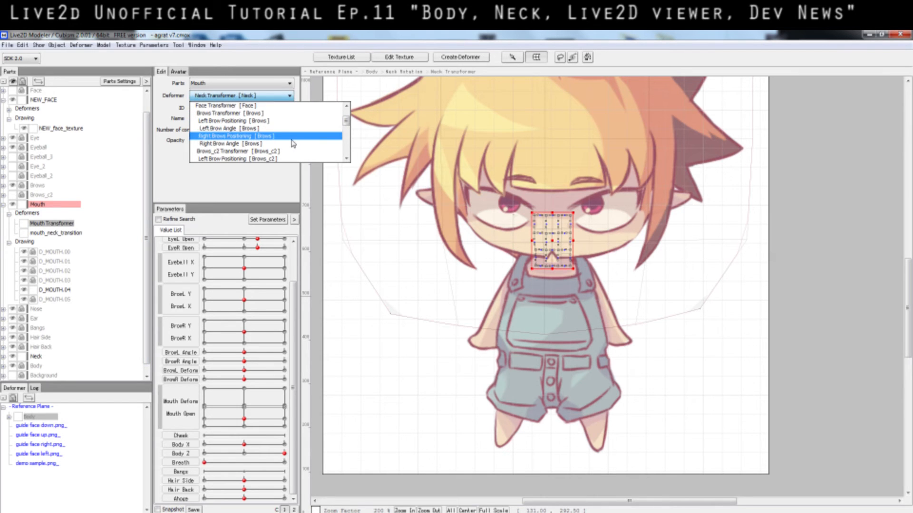
scroll(292, 141, "down", 6)
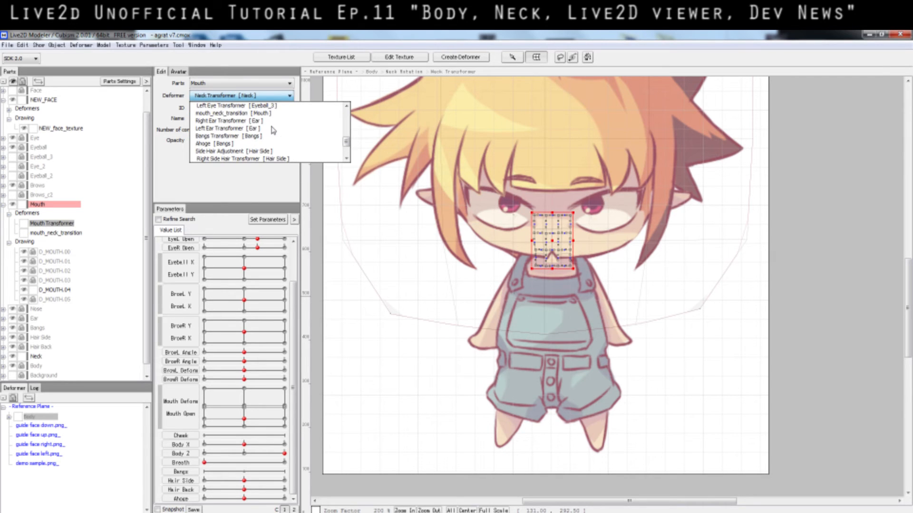
left_click(243, 114)
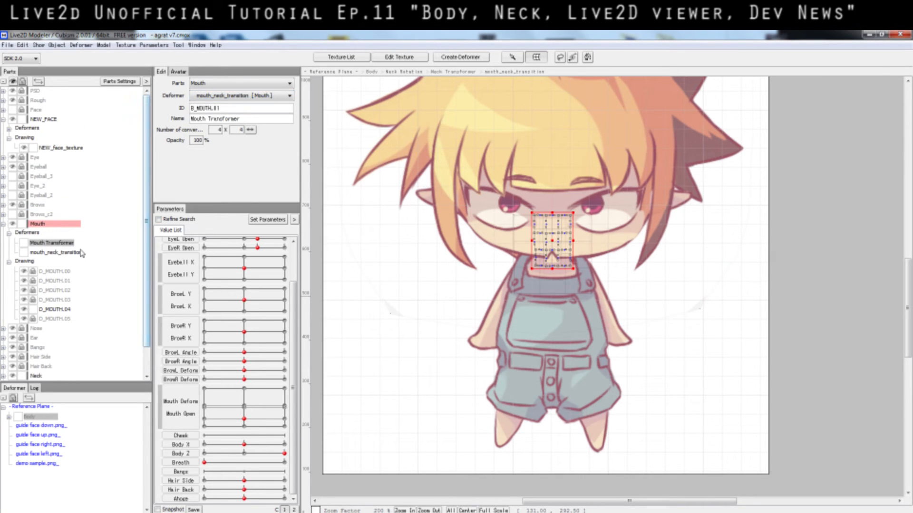
Add three Body Z keys at -10, 0 and 10 to the mouth_neck_transition deformer.
left_click(71, 254)
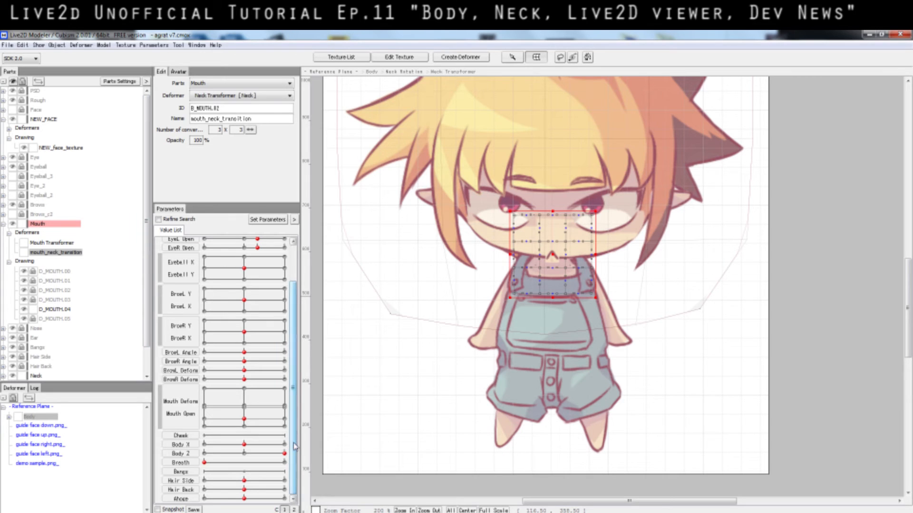
left_click(190, 455)
double_click(190, 455)
left_click(410, 271)
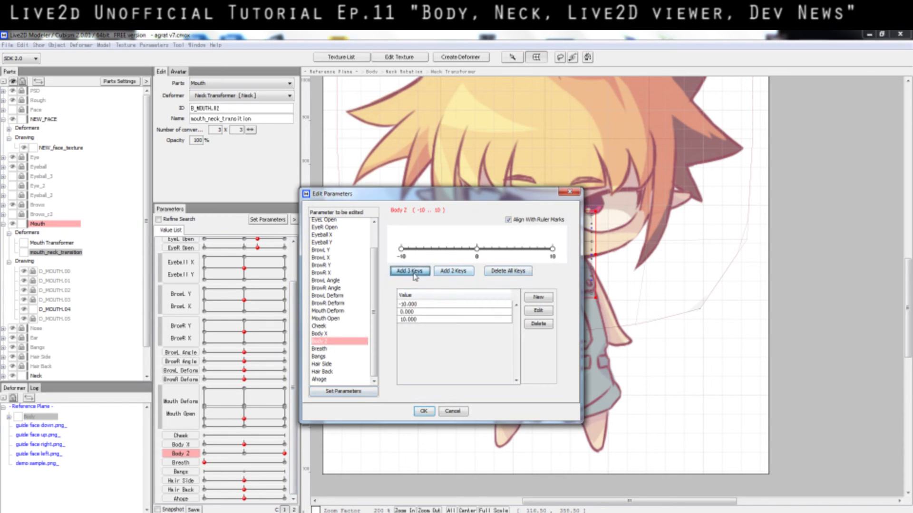
left_click(423, 412)
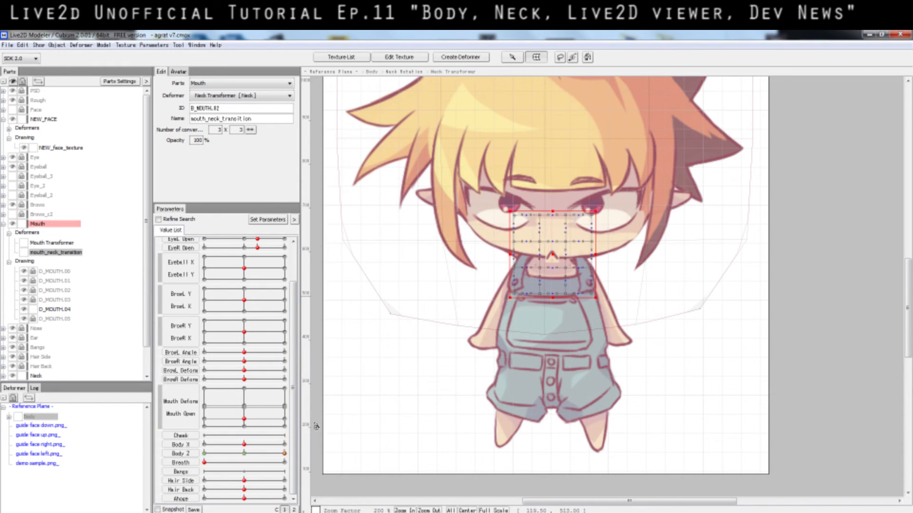
At Body Z 10, raise the mouth_neck_transition deformer's bottom edge and nudge the whole deformer slightly upward.
mouse_move(285, 453)
left_mouse_down()
mouse_move(250, 458)
mouse_move(291, 456)
left_mouse_up()
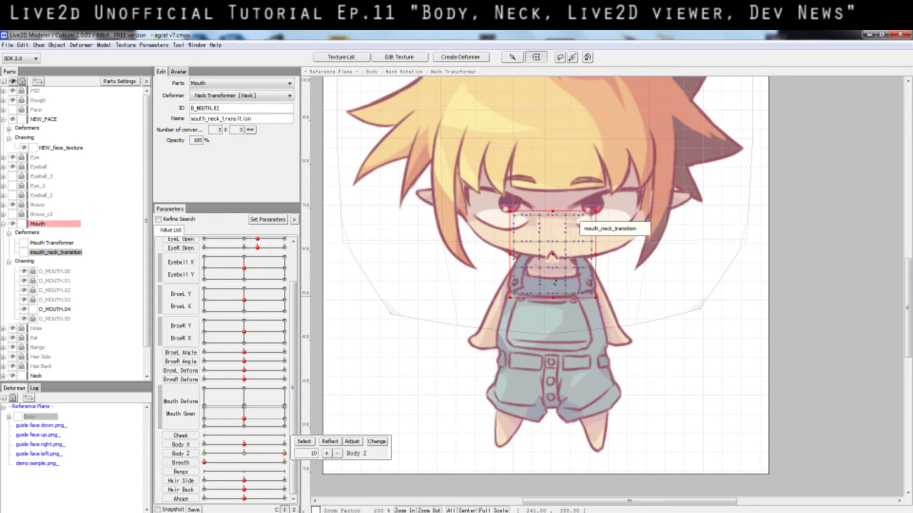
left_click_drag(552, 298, 553, 289)
key("Up")
key("Up")
key("Up")
key("Up")
key("Up")
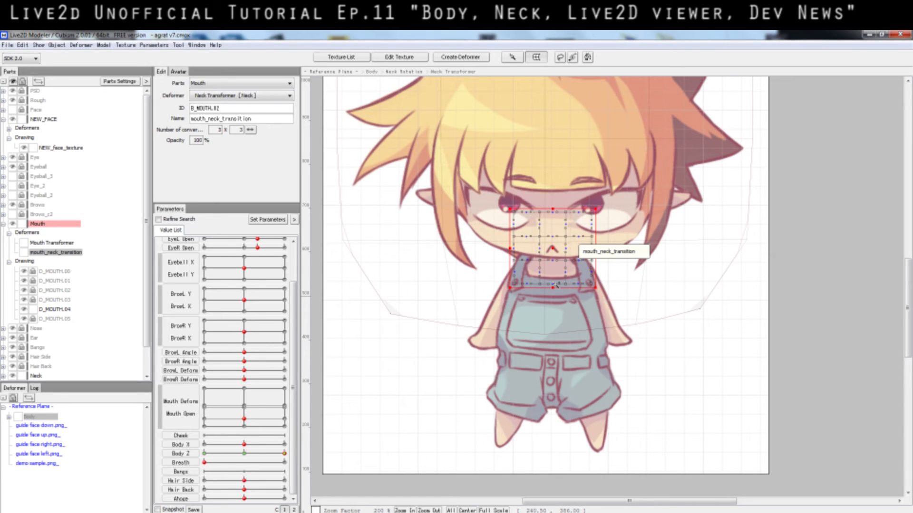
Inspect the Mouth Transformer and its parent mouth_neck_transition deformer in turn at Body Z 10.
left_click(687, 397)
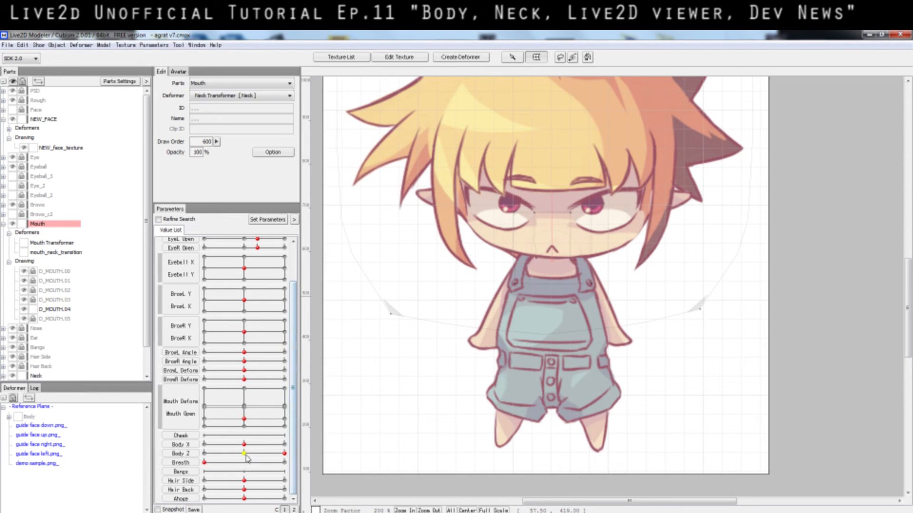
left_click(190, 456)
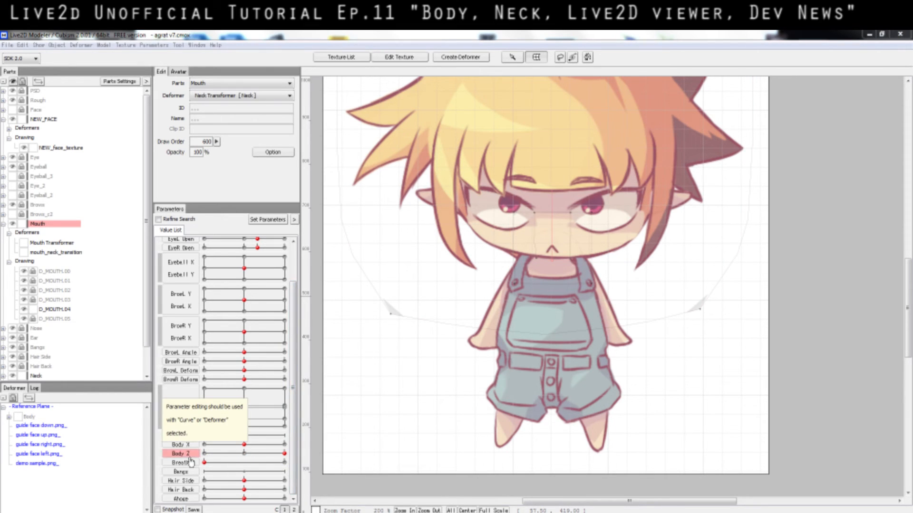
left_click(547, 247)
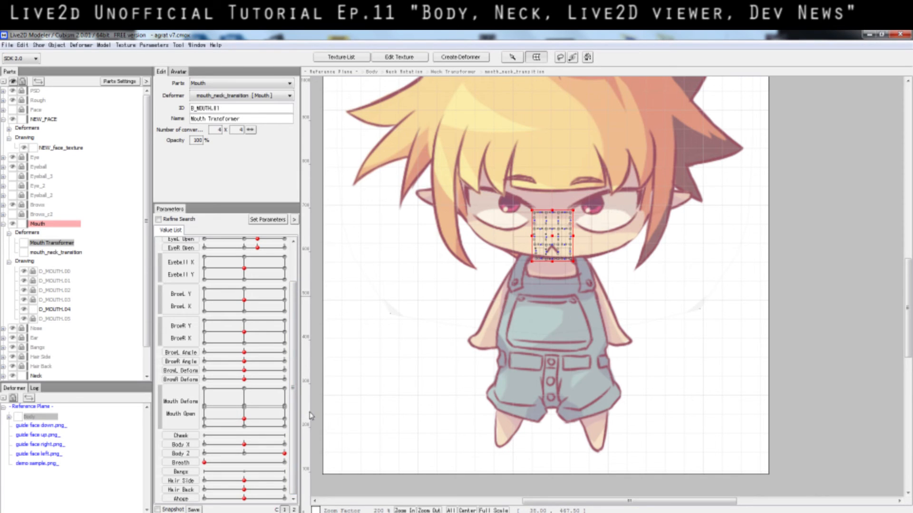
key("u")
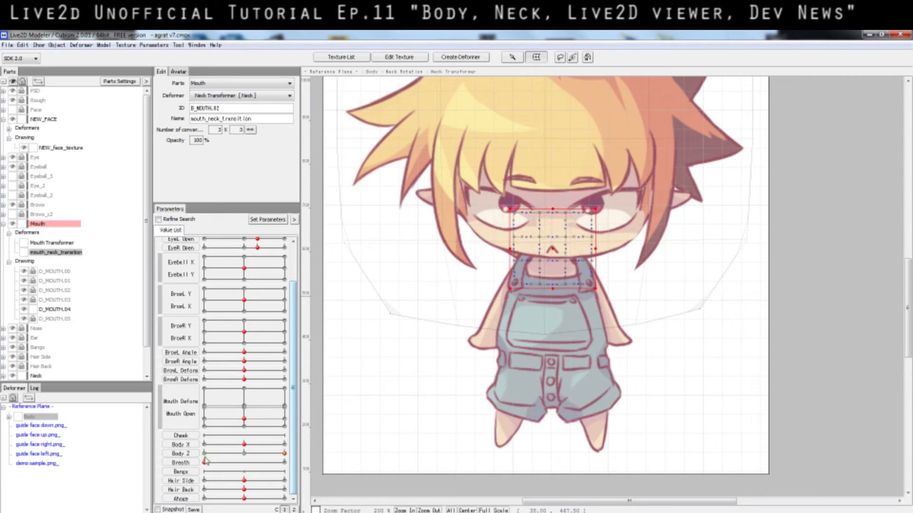
left_click(482, 327)
left_click(555, 259)
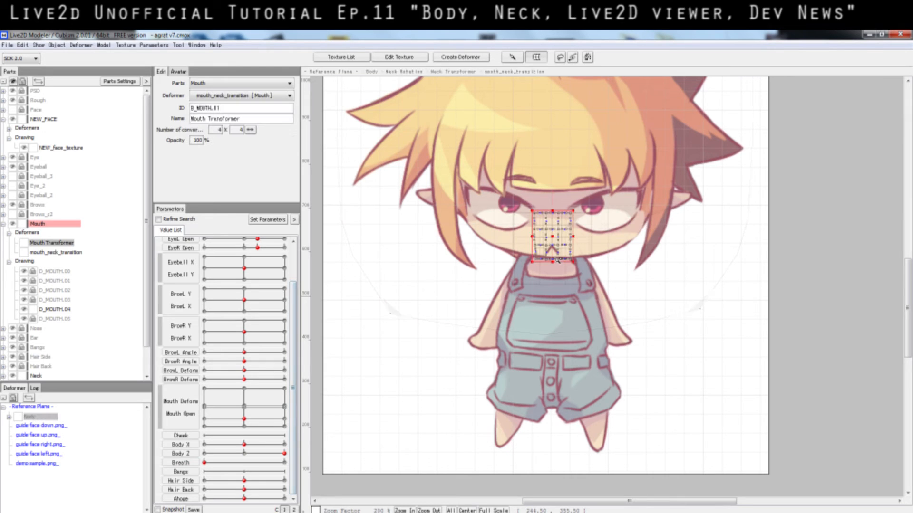
left_click(549, 287)
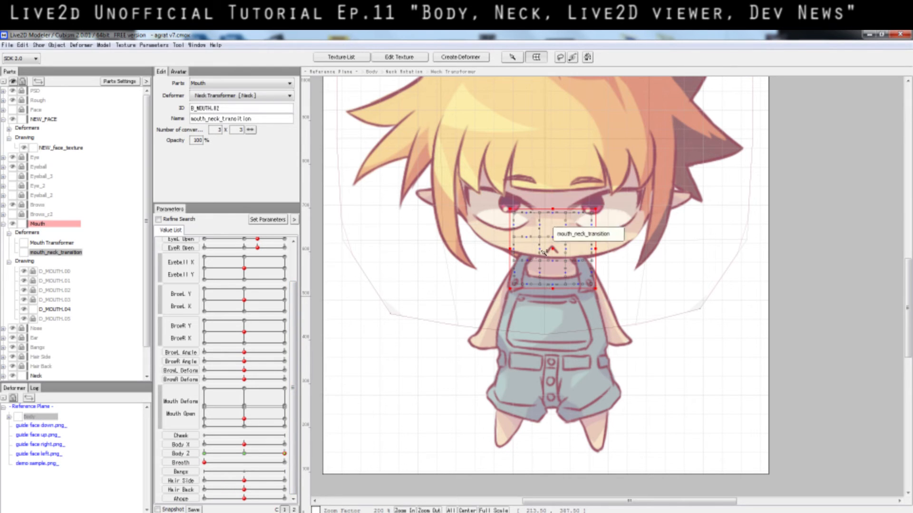
Compare the mouth_neck_transition deformer's shape and the mouth's placement at Body Z 0 and 10.
left_click(245, 454)
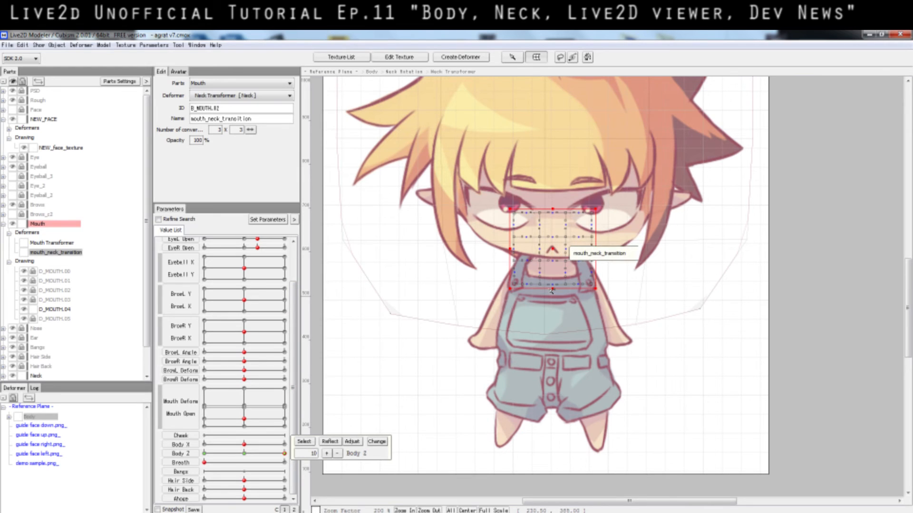
left_click_drag(552, 289, 551, 289)
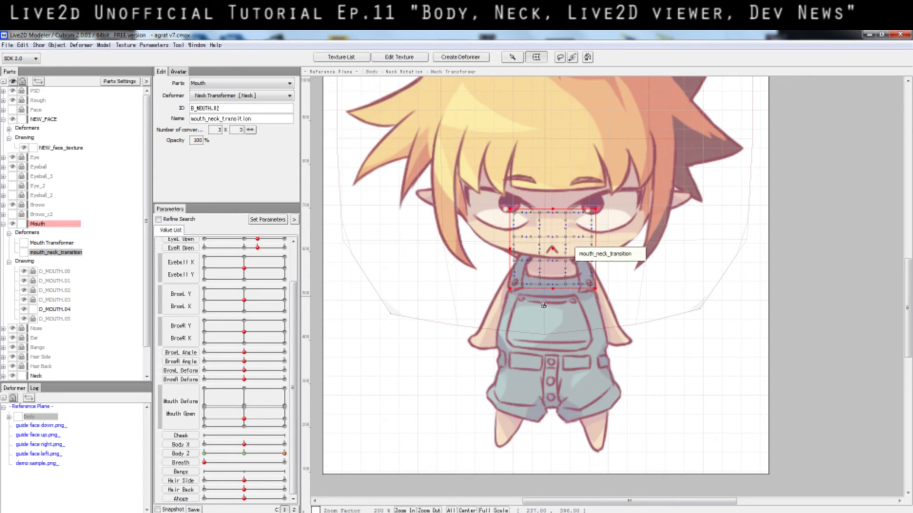
left_click_drag(252, 455, 285, 453)
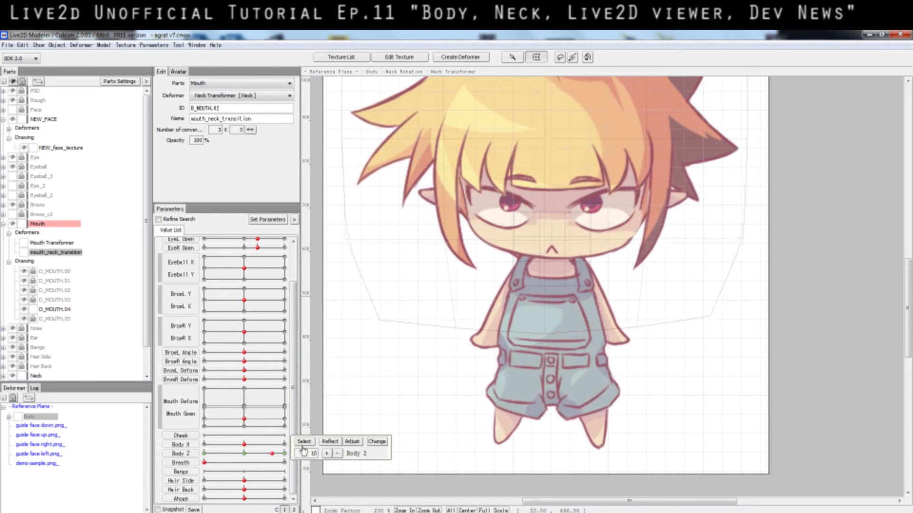
left_click(553, 251)
left_click(553, 251)
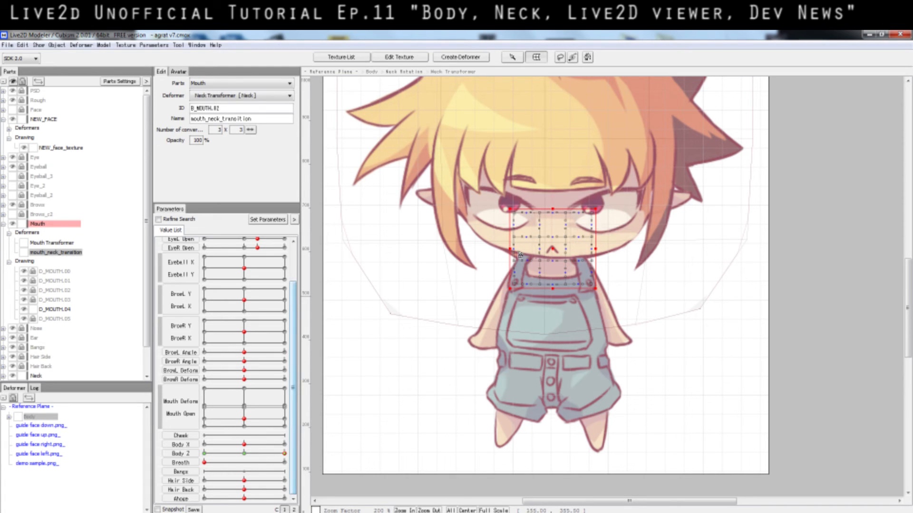
left_click(245, 454)
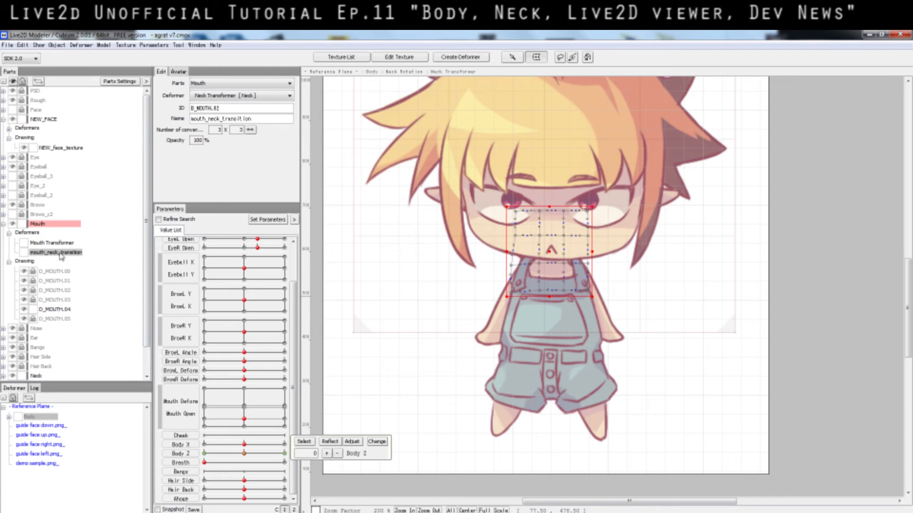
left_click_drag(231, 455, 285, 455)
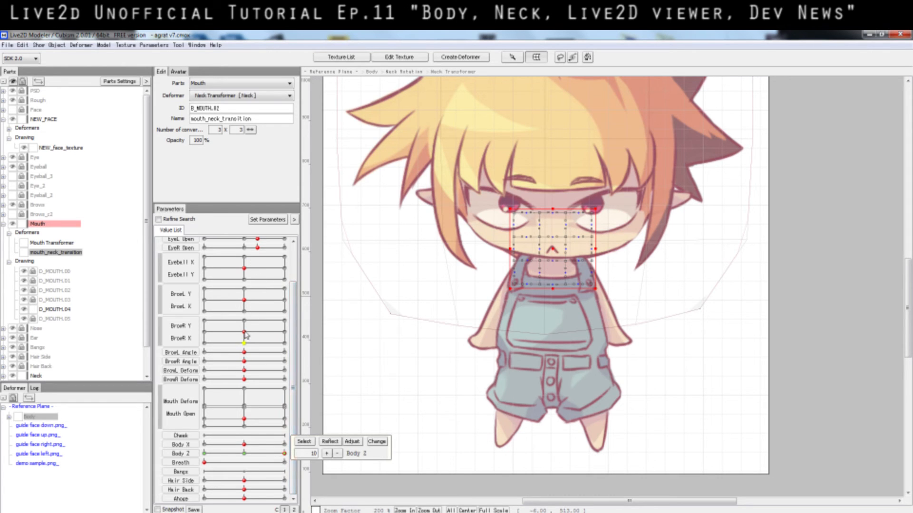
Preview the mouth at Body Z 10 with the head tilted by negative Angle Z, varying Mouth Open and sweeping Mouth Deform from -1.00 to 1.00.
left_click_drag(246, 408, 189, 317)
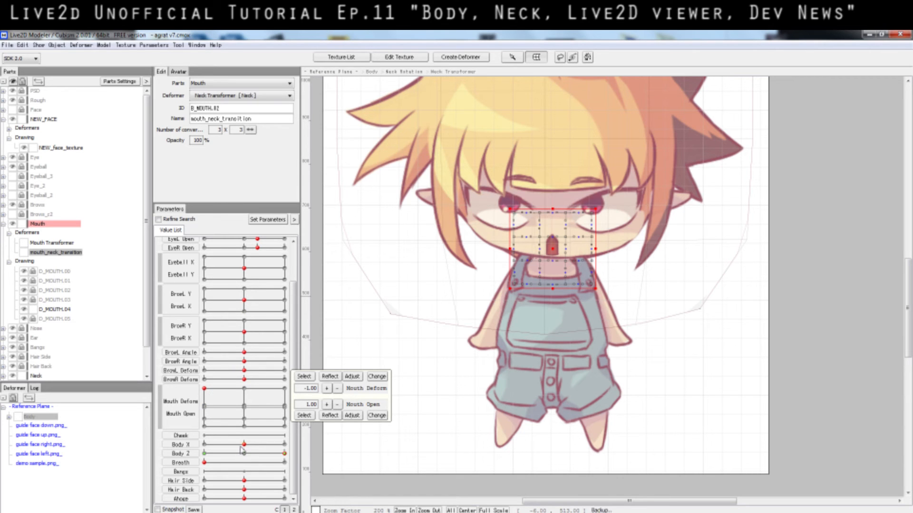
scroll(233, 333, "up", 2)
scroll(240, 295, "up", 1)
left_click_drag(245, 275, 211, 275)
left_click_drag(245, 456, 208, 460)
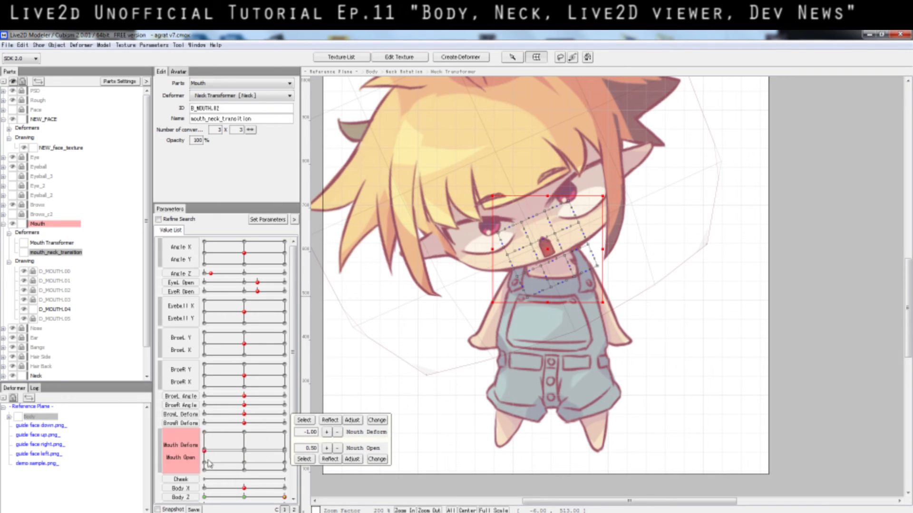
left_click(264, 432)
left_click_drag(273, 420, 301, 395)
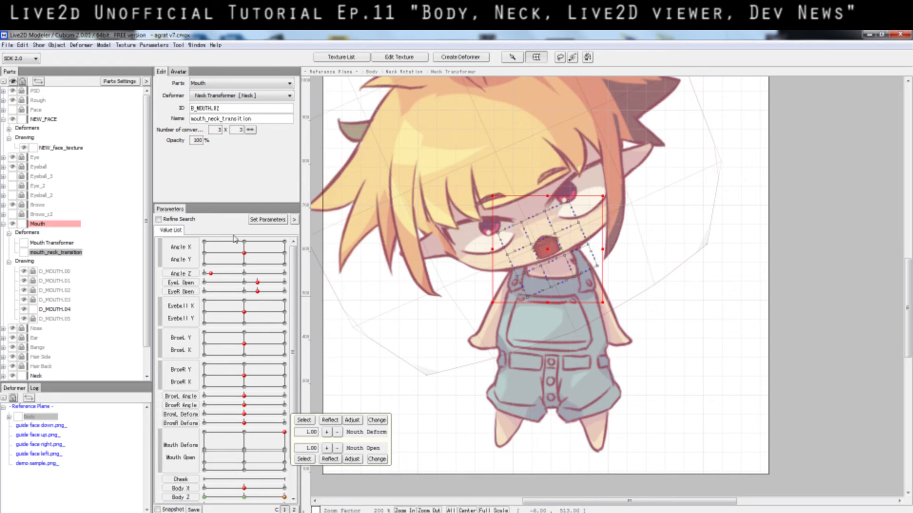
Preview the open mouth shapes at Angle Y -30, close the mouth, and return the head angles to 0.
left_click_drag(243, 254, 350, 312)
left_click_drag(293, 327, 246, 384)
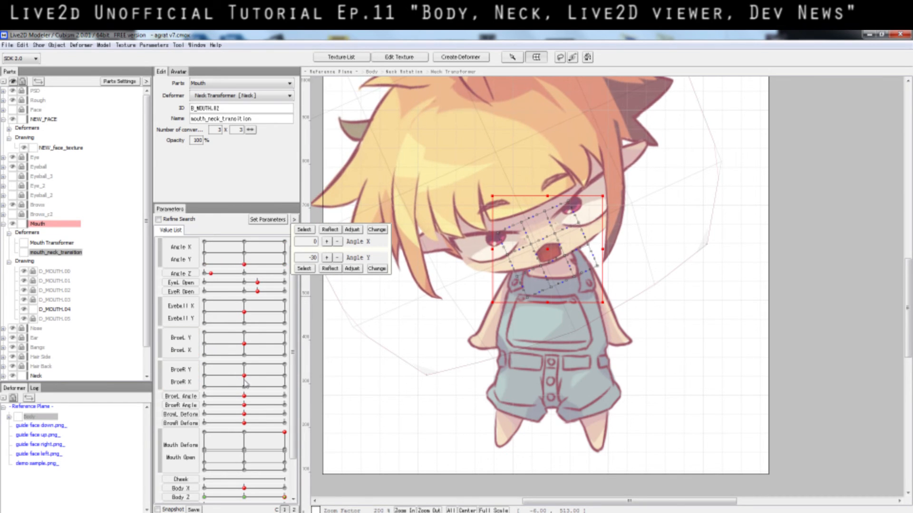
mouse_move(245, 450)
left_mouse_down()
mouse_move(233, 475)
mouse_move(204, 423)
mouse_move(248, 458)
left_mouse_up()
left_click_drag(300, 441, 213, 415)
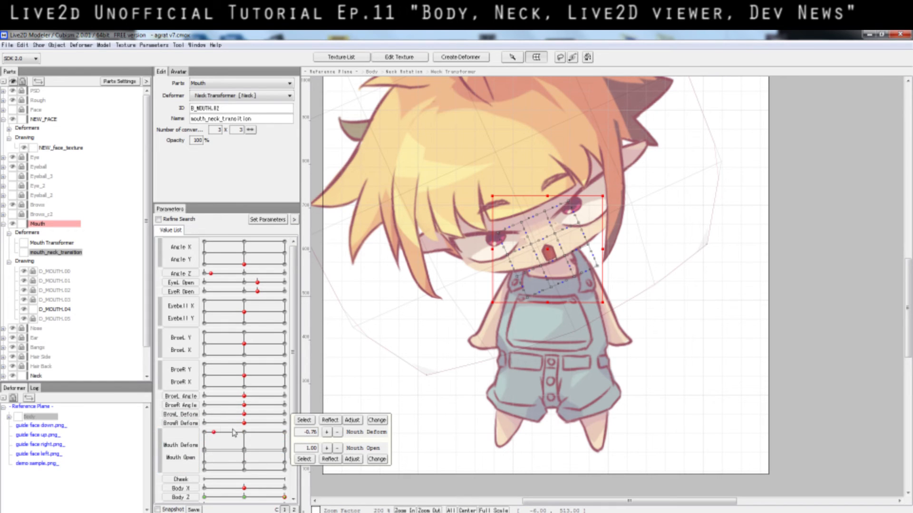
left_click_drag(244, 450, 195, 478)
left_click_drag(248, 257, 245, 255)
left_click(244, 273)
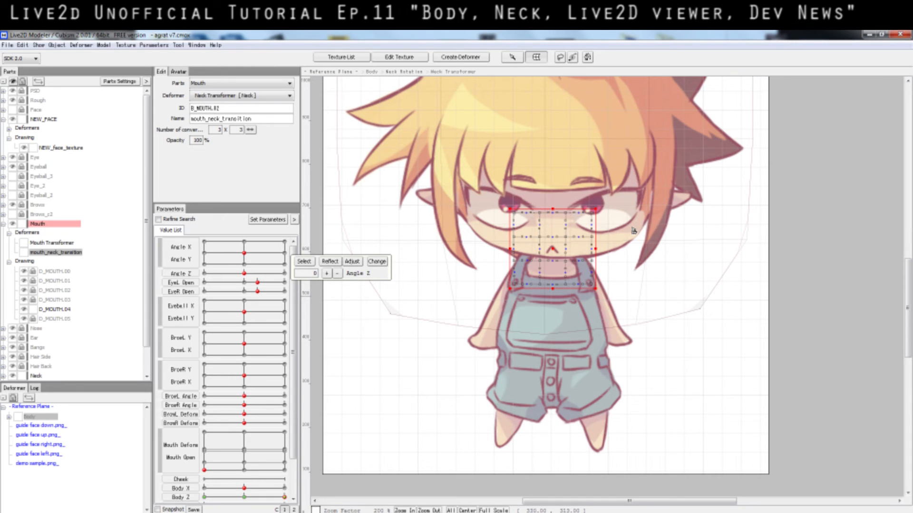
Deselect the deformer and preview the head and body across Body Z from 10 to -10.
left_click(653, 202)
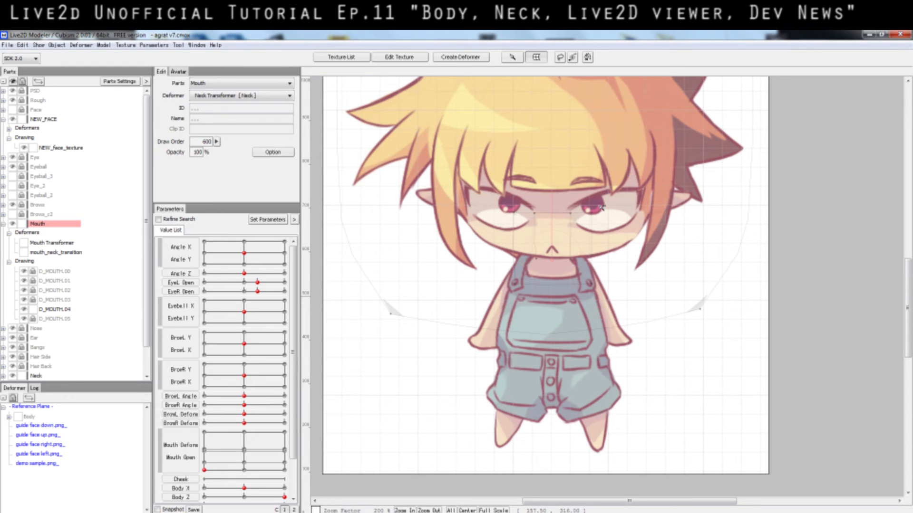
scroll(265, 481, "down", 2)
mouse_move(262, 473)
left_mouse_down()
mouse_move(241, 472)
mouse_move(284, 471)
left_mouse_up()
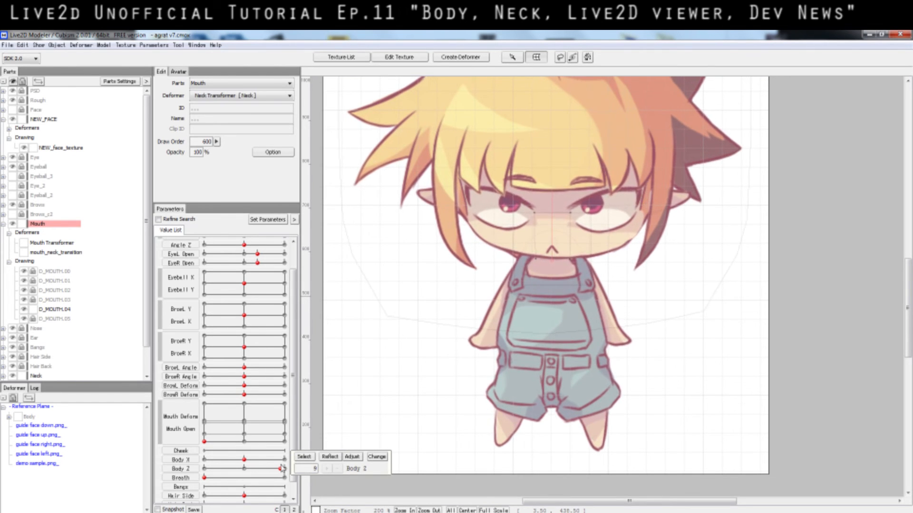
left_click(243, 469)
left_click_drag(244, 469, 285, 469)
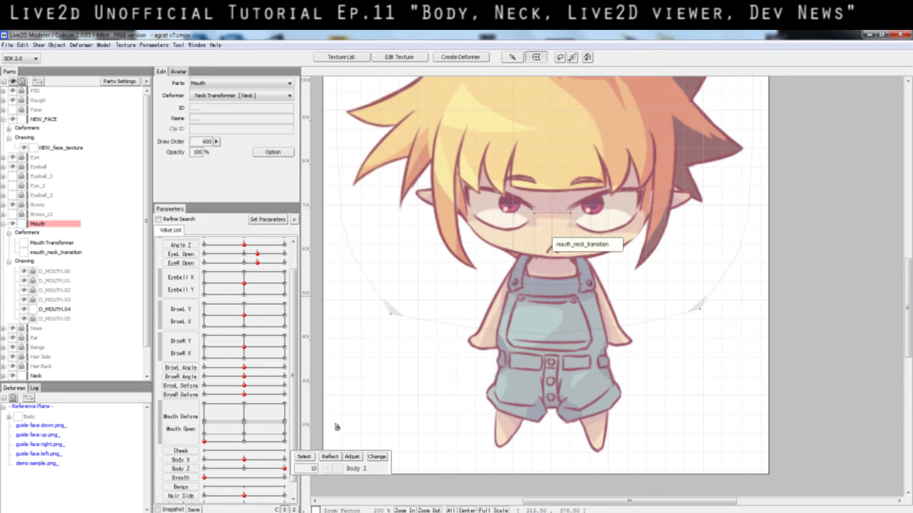
left_click_drag(909, 334, 908, 297)
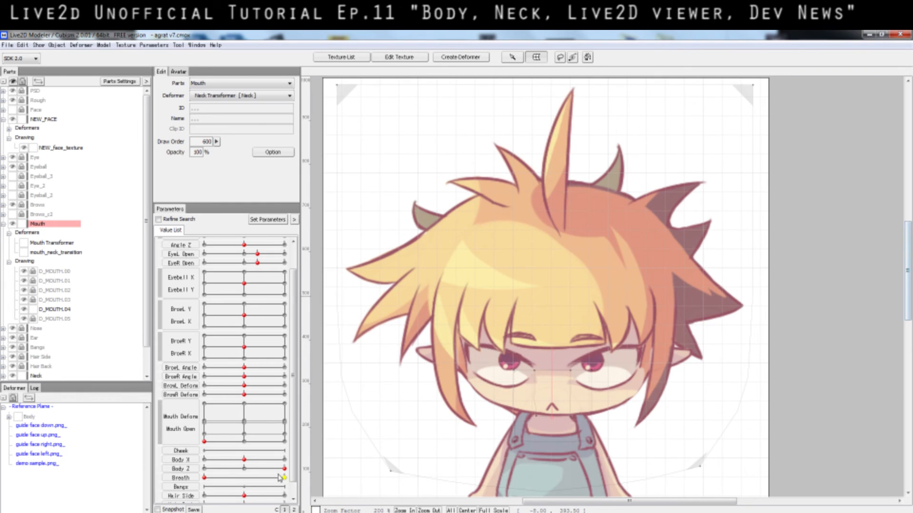
left_click_drag(273, 473, 195, 473)
left_click(177, 469)
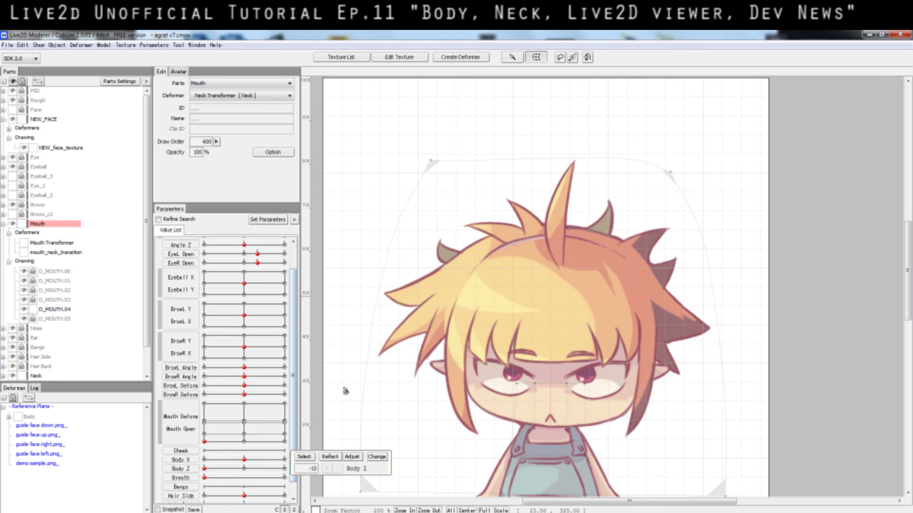
Check the mouth_neck_transition deformer at Body Z -10 and sweep Body Z up to 10 with nothing selected.
scroll(453, 287, "down", 1)
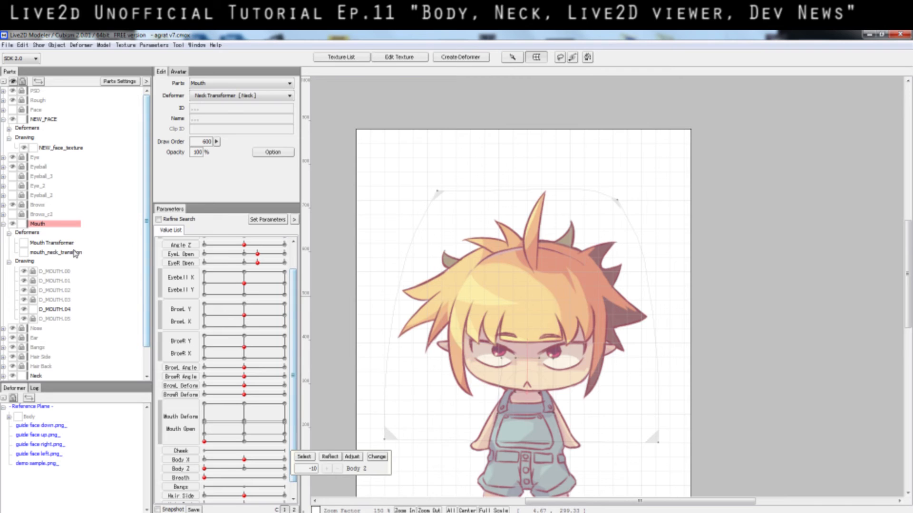
left_click(74, 255)
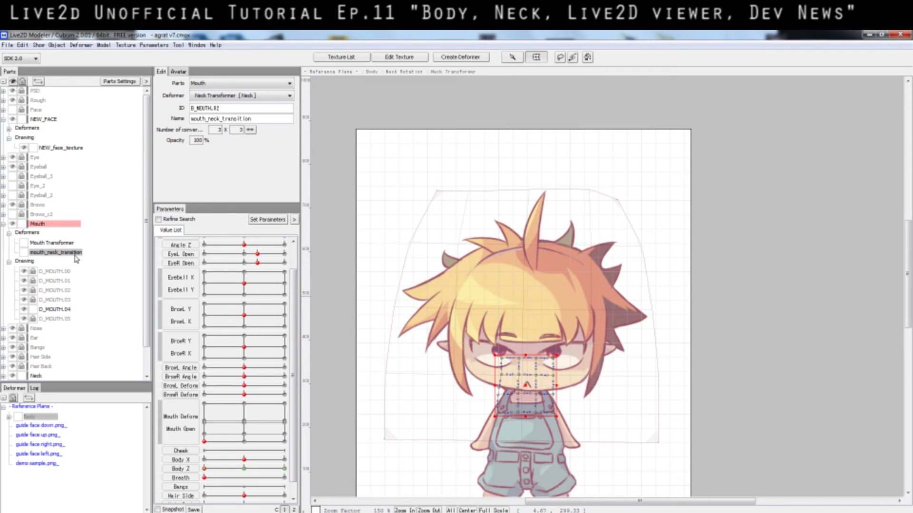
left_click(406, 342)
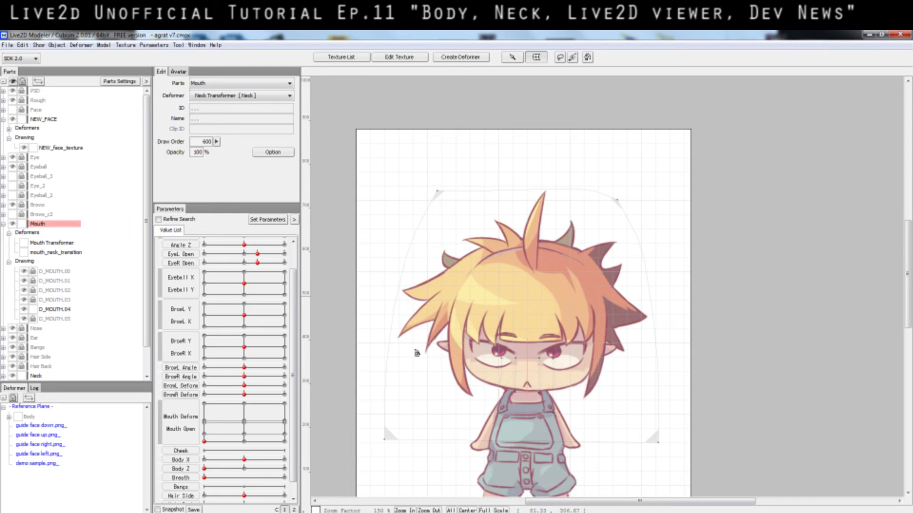
mouse_move(295, 371)
left_mouse_down()
mouse_move(295, 386)
mouse_move(292, 318)
mouse_move(298, 376)
left_mouse_up()
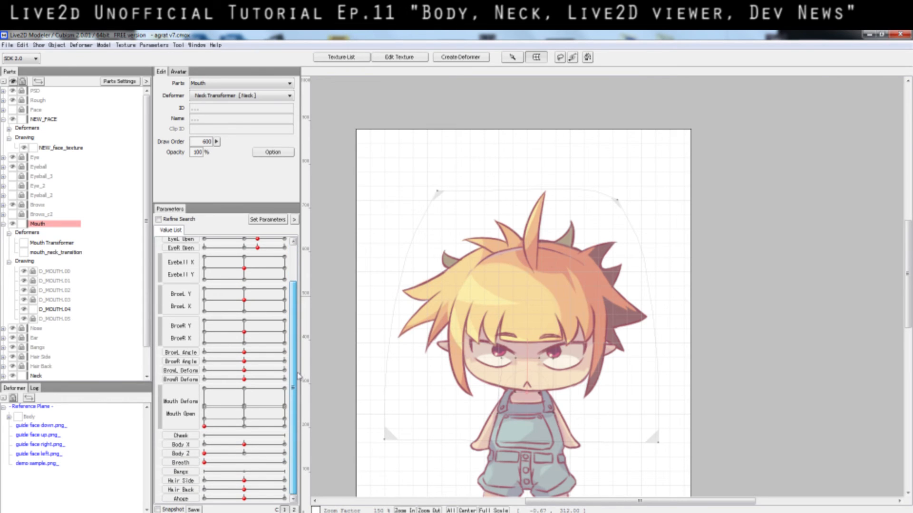
left_click(244, 427)
left_click_drag(244, 427, 178, 451)
left_click_drag(205, 453, 323, 463)
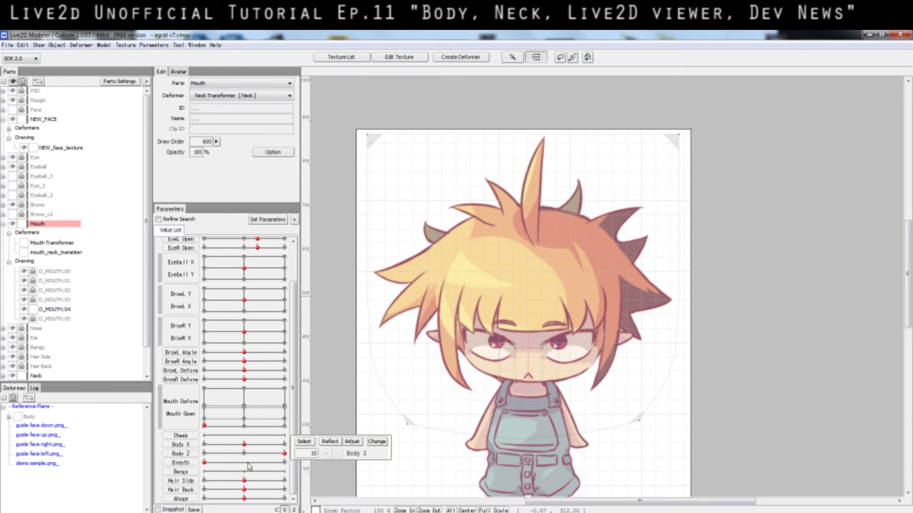
Preview the pose at minimum Body X and Body Z 10, tilting the head with Angle Z and returning it to 0.
left_click_drag(287, 458, 244, 456)
scroll(419, 399, "down", 1)
scroll(420, 399, "up", 1)
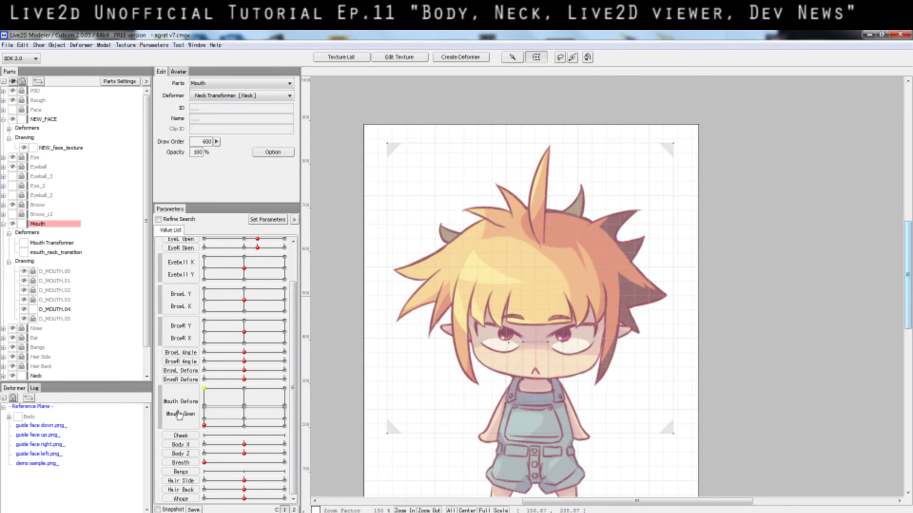
left_click_drag(244, 454, 287, 457)
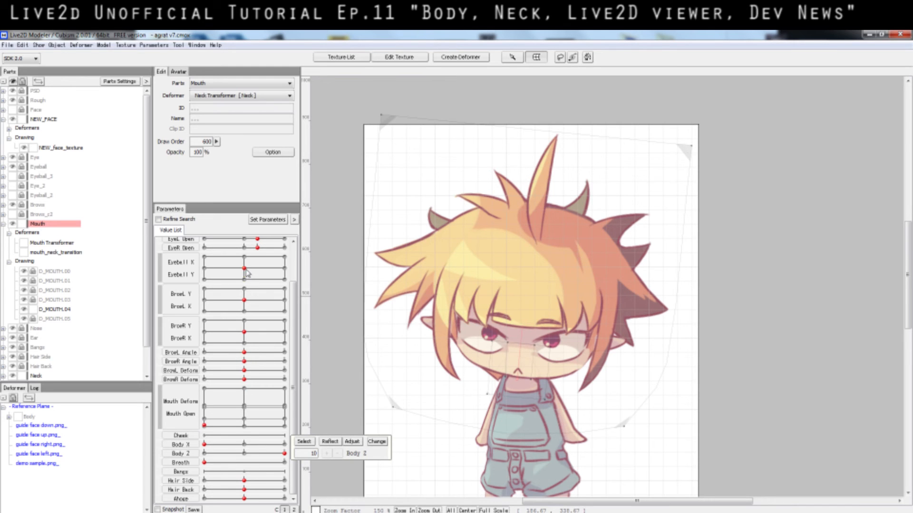
scroll(247, 271, "up", 3)
left_click_drag(243, 271, 227, 300)
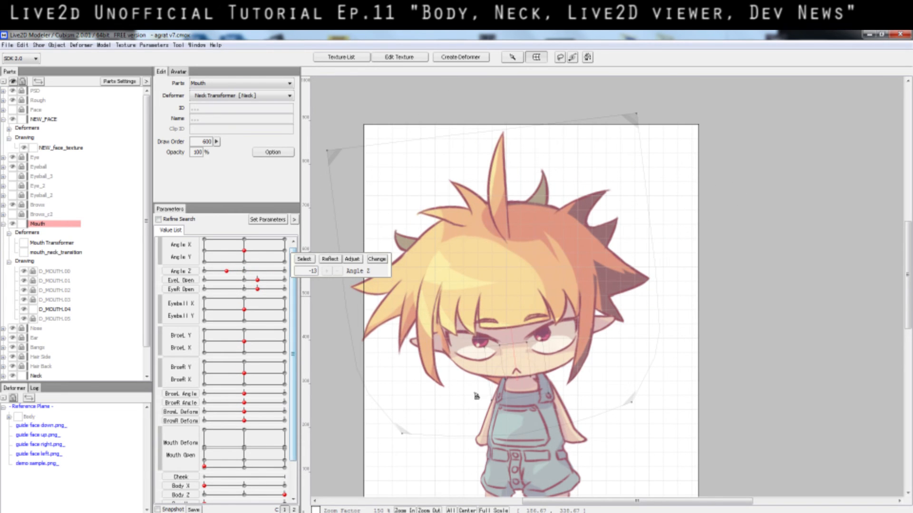
left_click_drag(257, 251, 245, 274)
left_click_drag(274, 238, 244, 249)
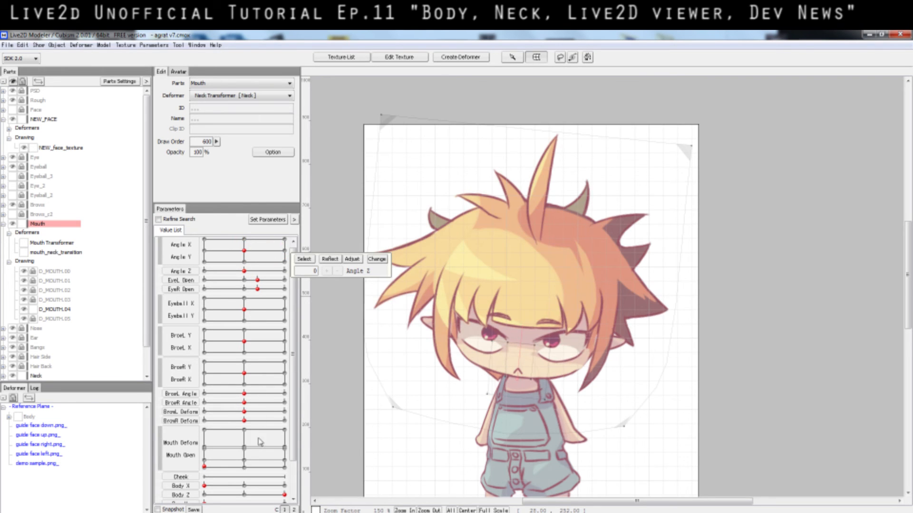
Reset Body X and Body Z to 0 and Breath to 0.00.
scroll(295, 457, "down", 3)
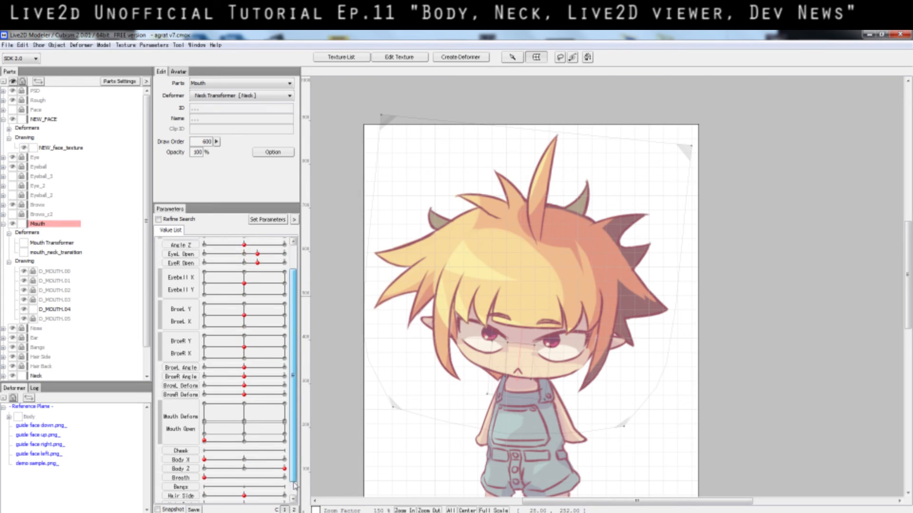
left_click(244, 445)
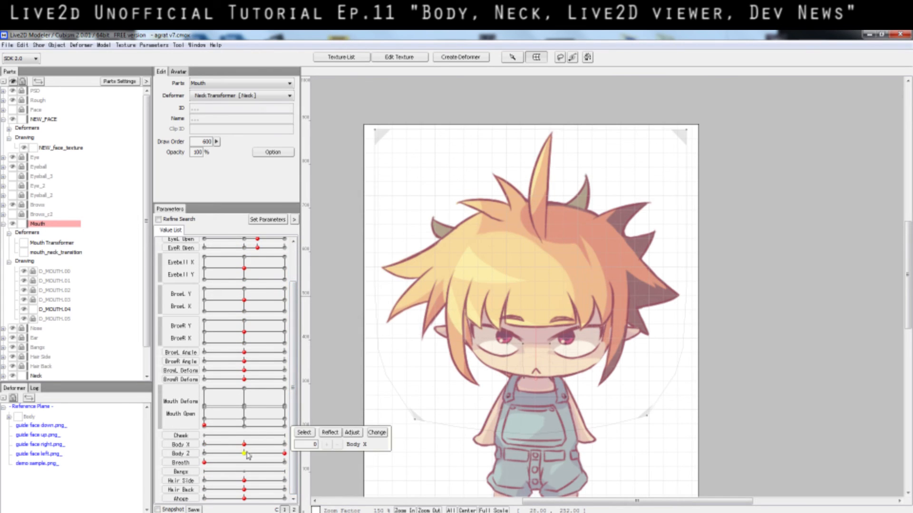
left_click(244, 453)
left_click_drag(244, 464, 192, 478)
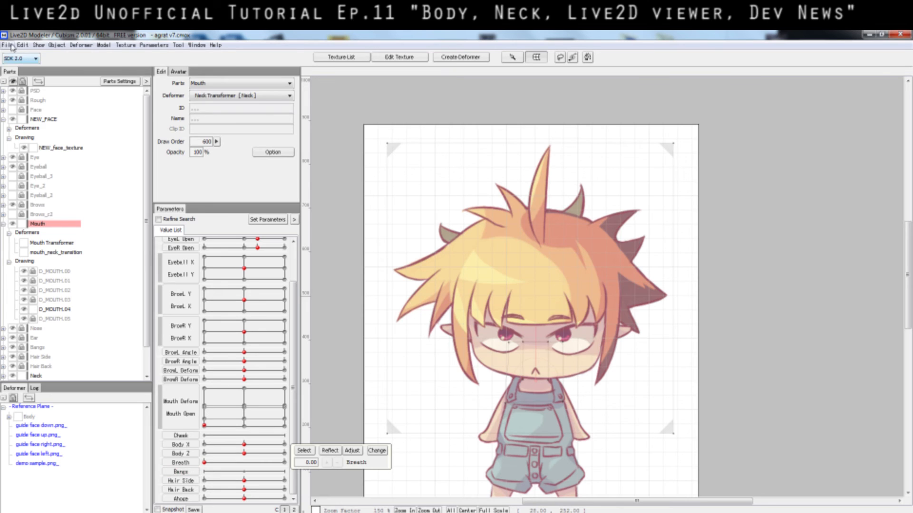
Save the character model file agrat v7.cmox.
left_click(80, 45)
left_click(76, 36)
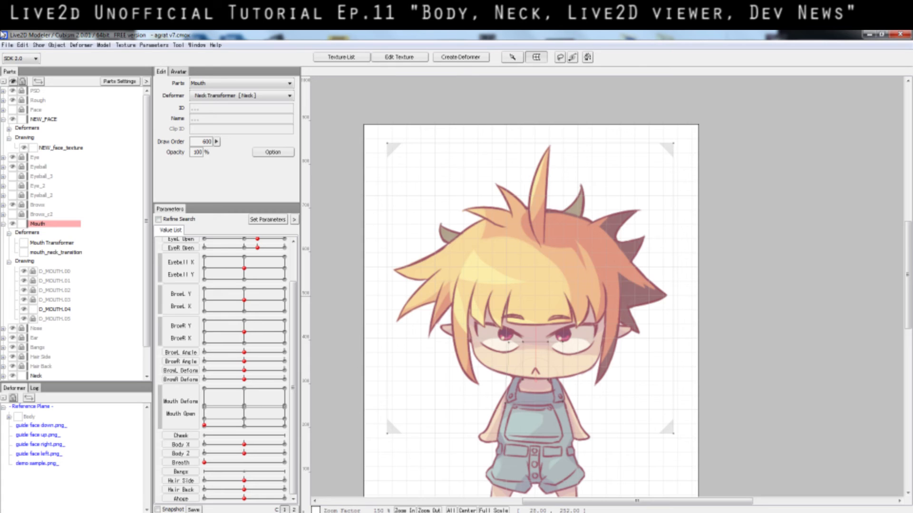
left_click(7, 45)
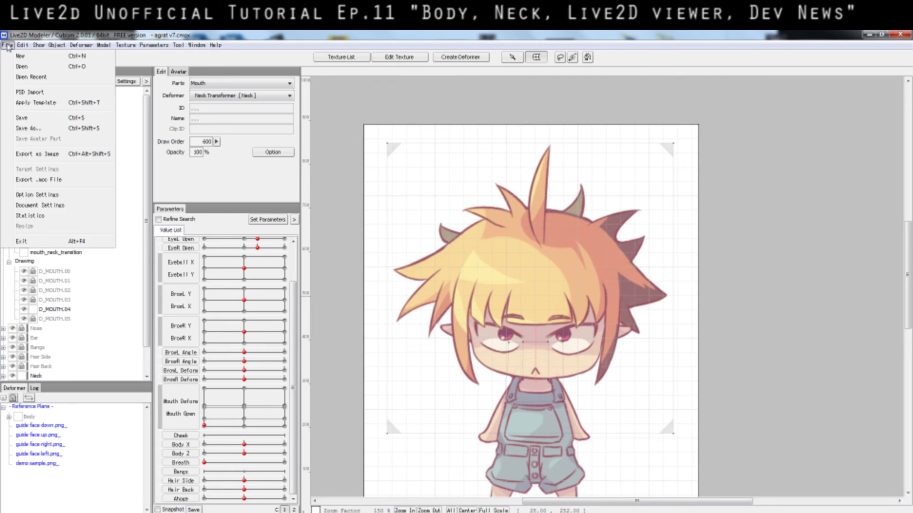
left_click(7, 45)
left_click(7, 45)
left_click(46, 118)
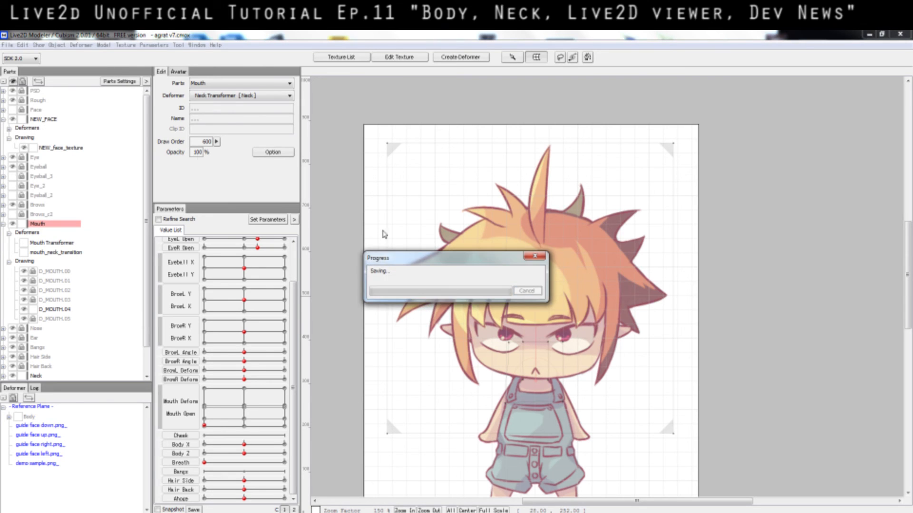
left_click(8, 46)
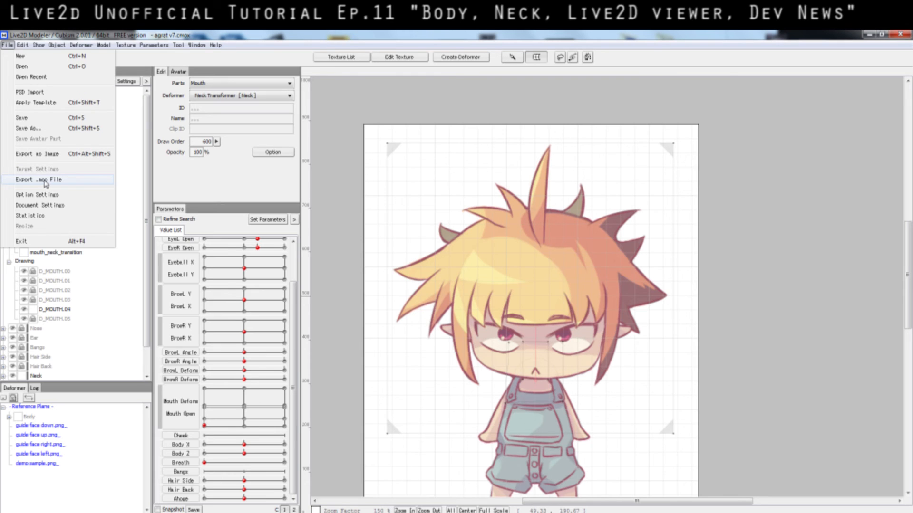
left_click(45, 182)
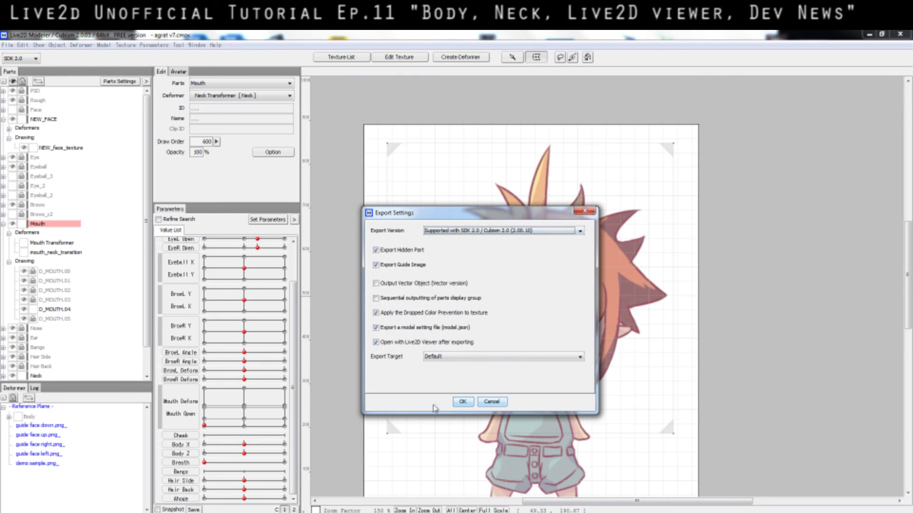
left_click(462, 402)
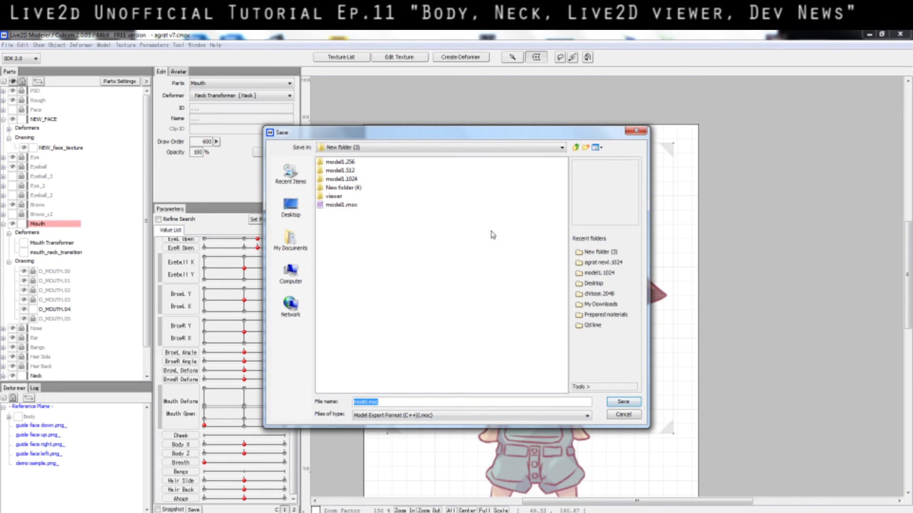
left_click(617, 417)
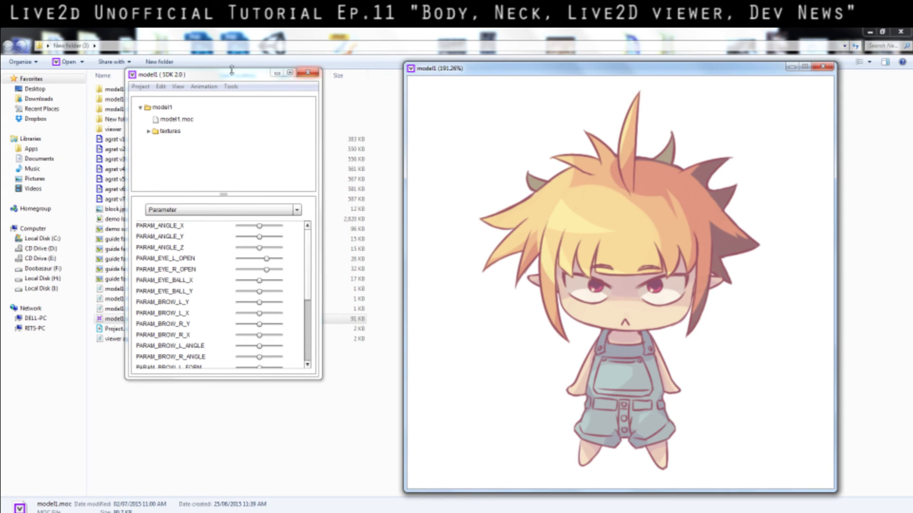
In Live2D Viewer, inspect model1's moc file and textures folder and check how the head follows the pointer.
left_click_drag(172, 79, 210, 93)
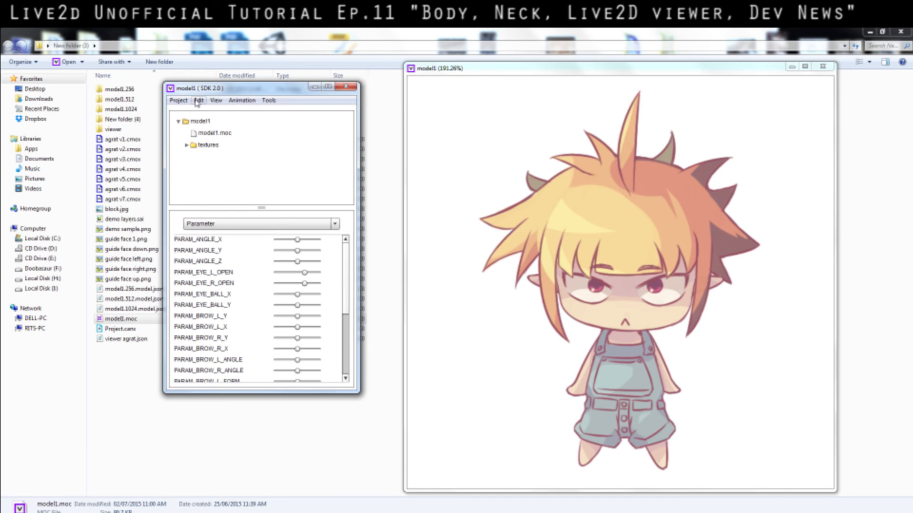
left_click(207, 124)
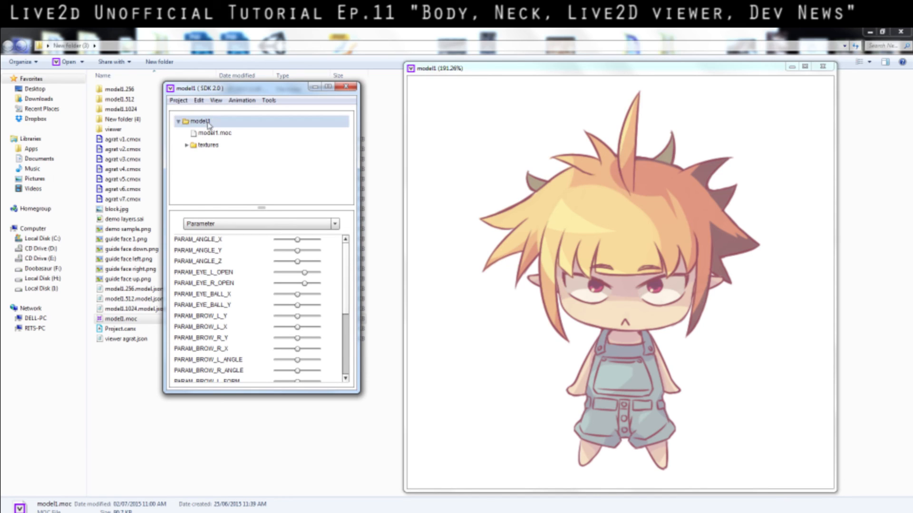
left_click(230, 133)
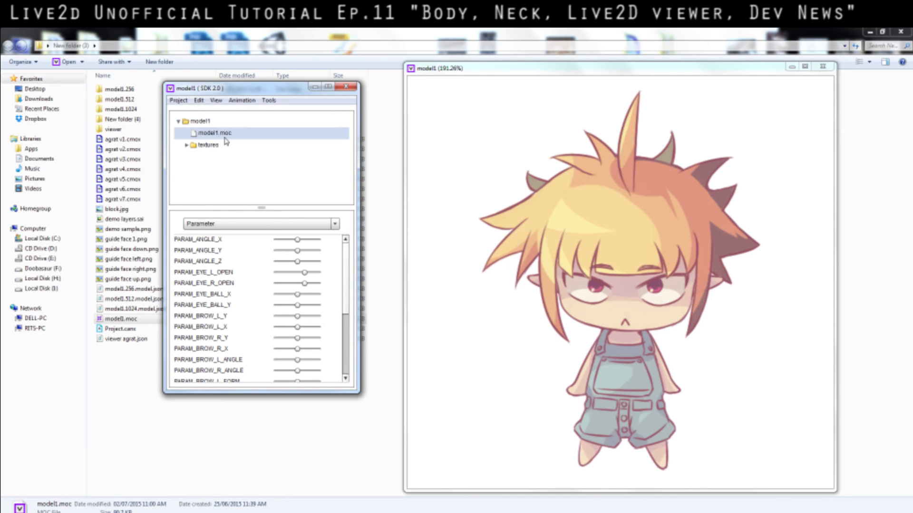
left_click(186, 145)
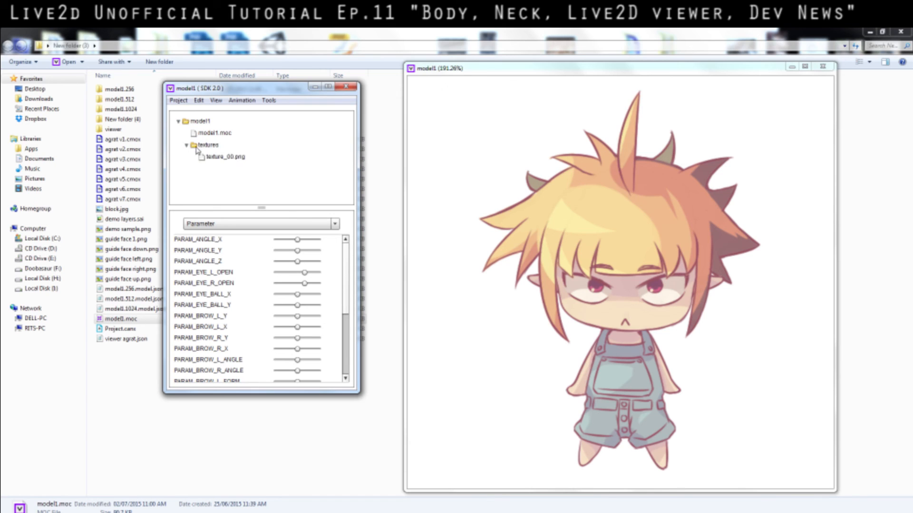
left_click(187, 146)
left_click_drag(546, 274, 514, 397)
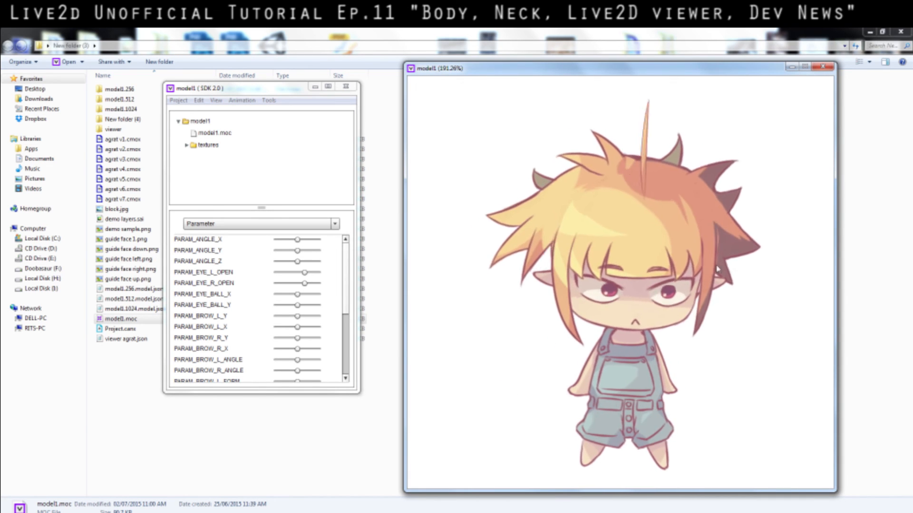
Add the full set of sample motions (Motion : All) to the model1 project and accept the alert.
left_click(240, 100)
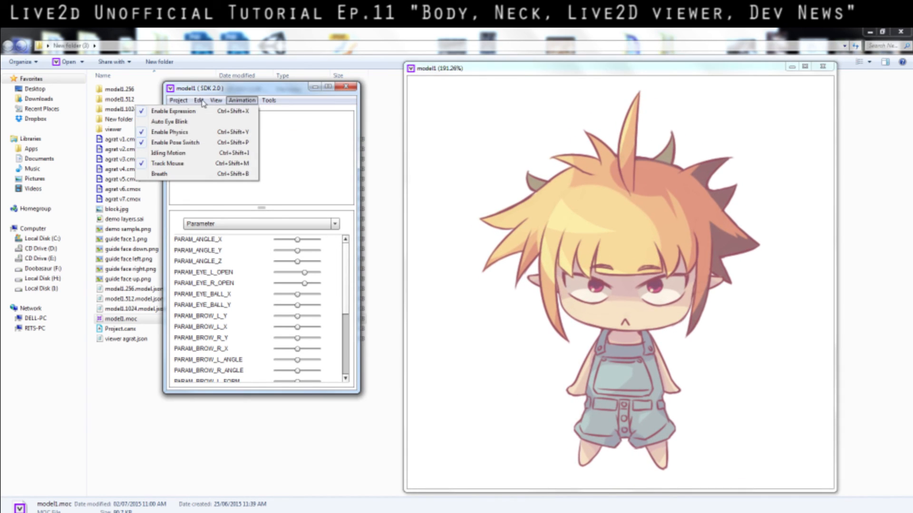
mouse_move(179, 100)
left_click(182, 100)
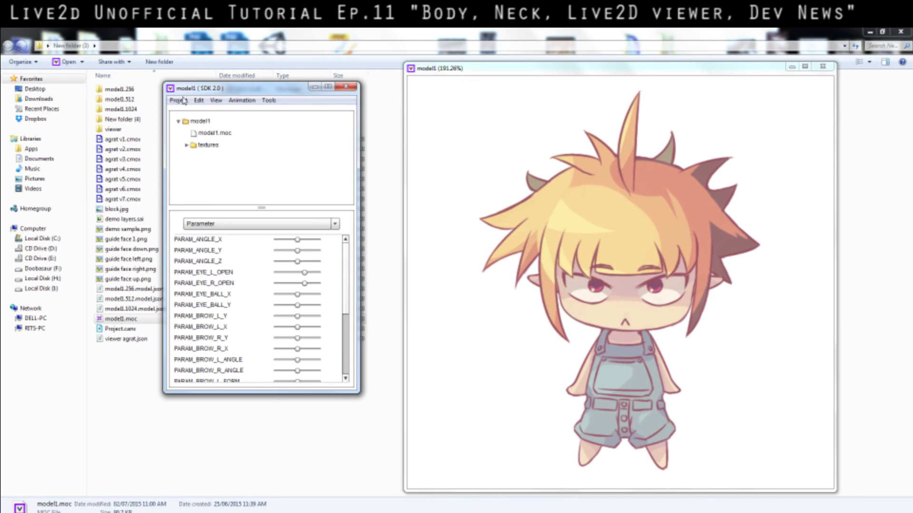
left_click(180, 101)
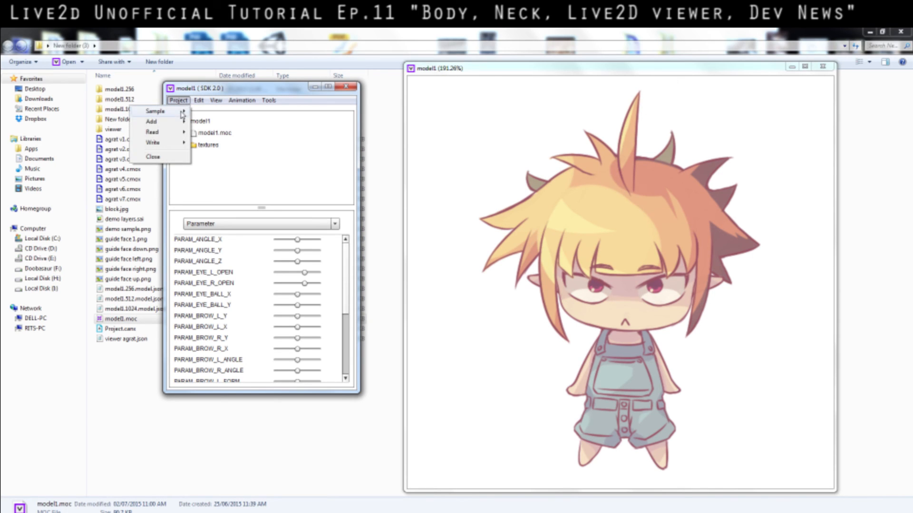
mouse_move(179, 114)
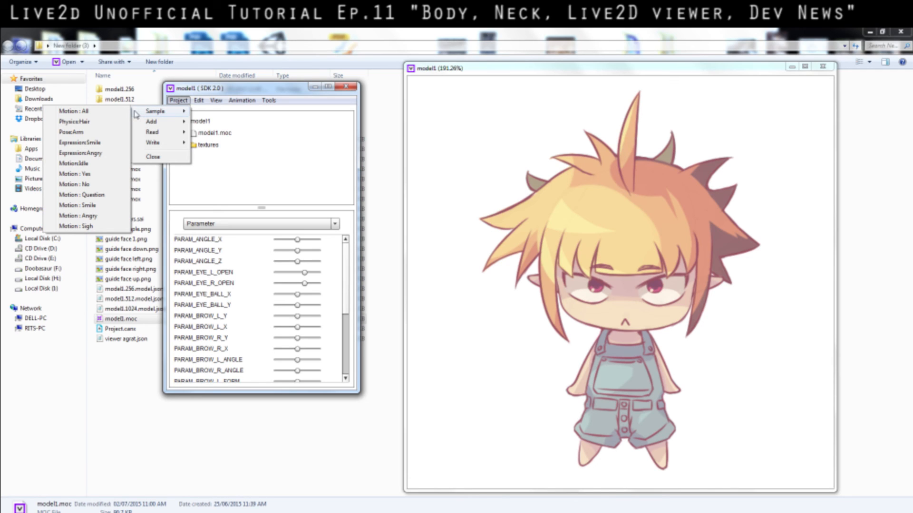
left_click(101, 114)
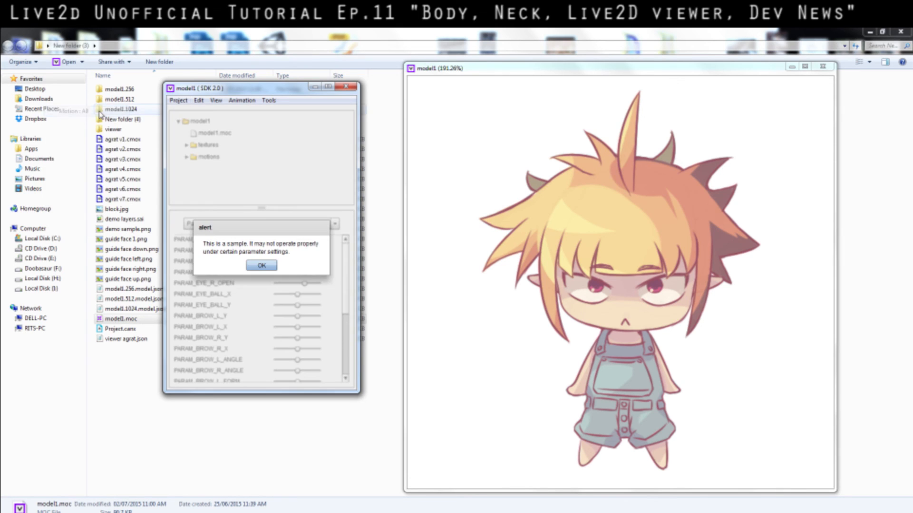
left_click_drag(726, 292, 714, 471)
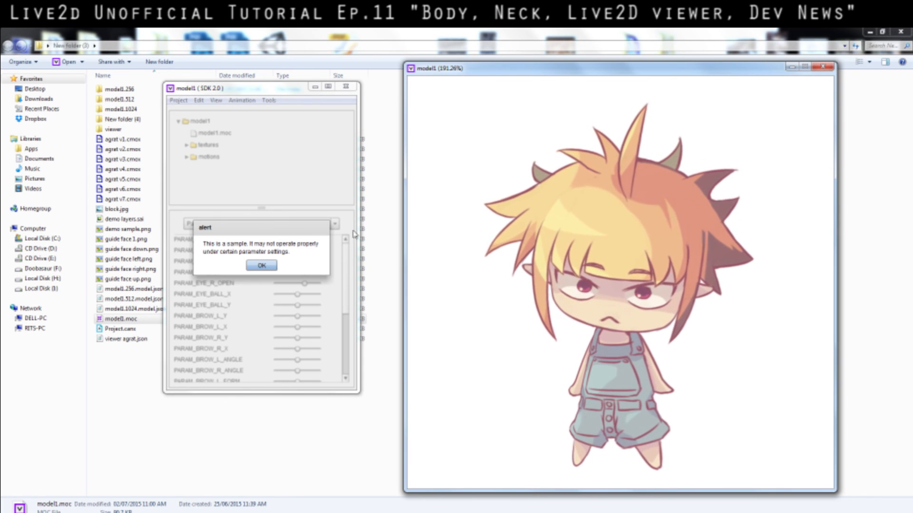
key("Return")
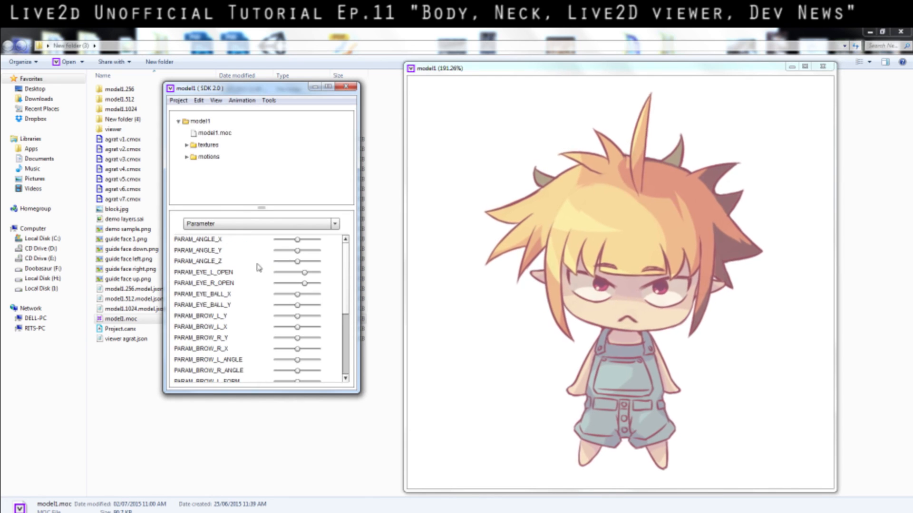
Check the available animation options and preview the model's head and eyes following the pointer downwards from the upper hair.
left_click(243, 100)
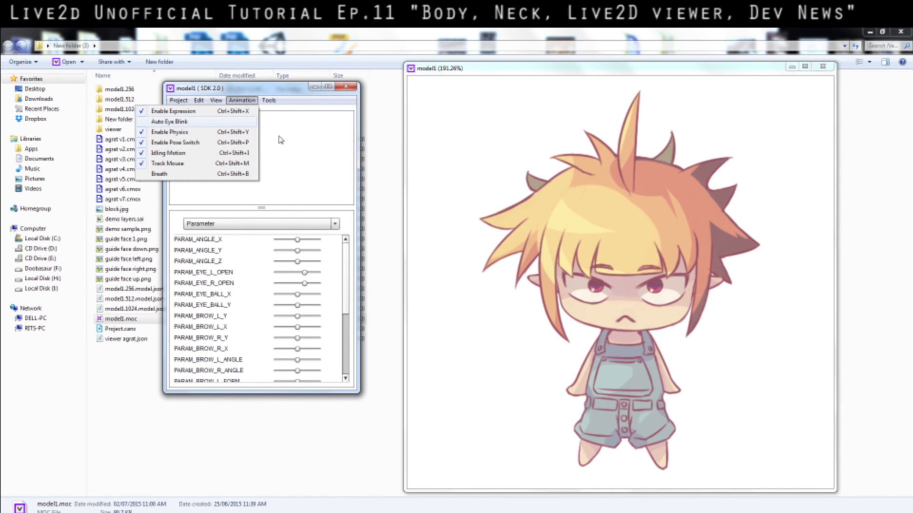
left_click(414, 158)
left_click(245, 101)
left_click(530, 150)
left_click_drag(530, 150, 627, 410)
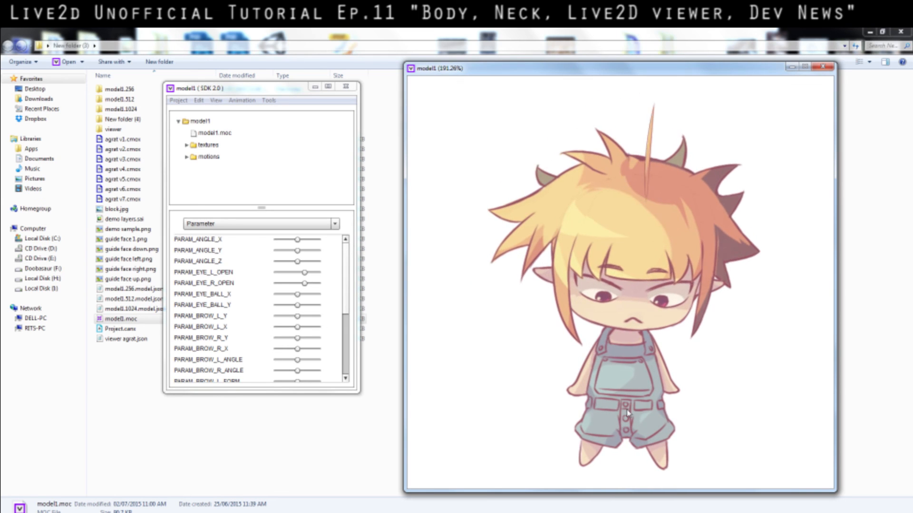
Enable Auto Eye Blink and Breath for the model's animation.
left_click(243, 100)
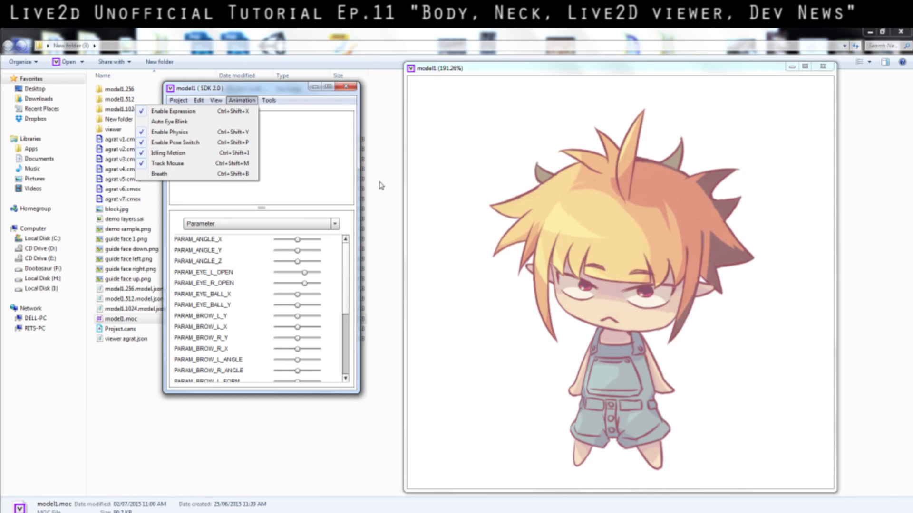
left_click(218, 121)
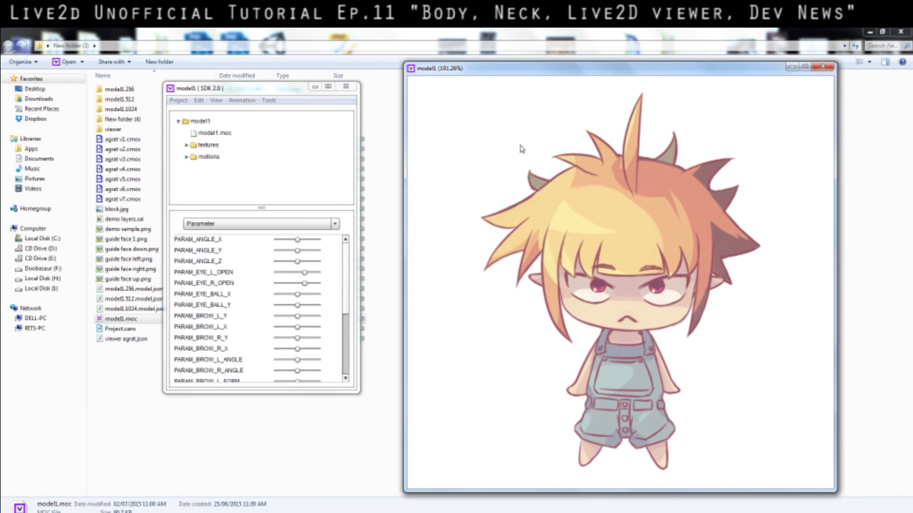
left_click(242, 101)
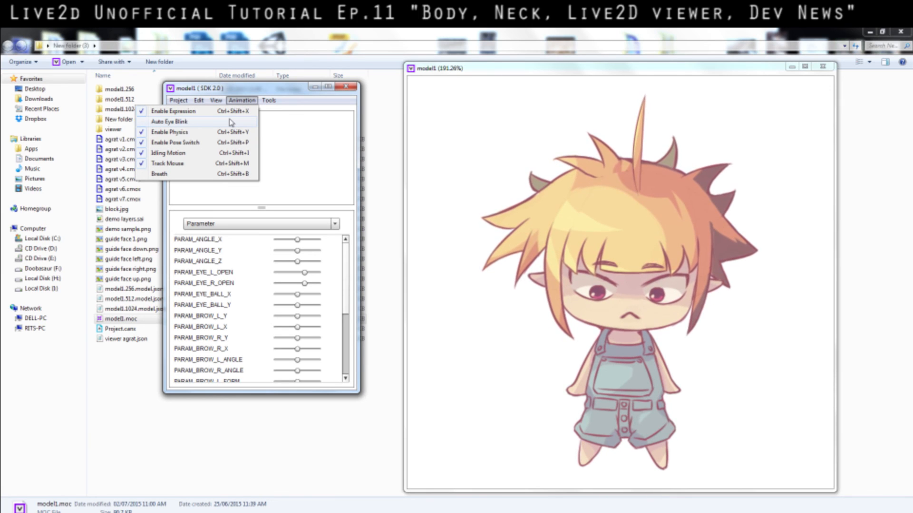
left_click(230, 122)
left_click(242, 101)
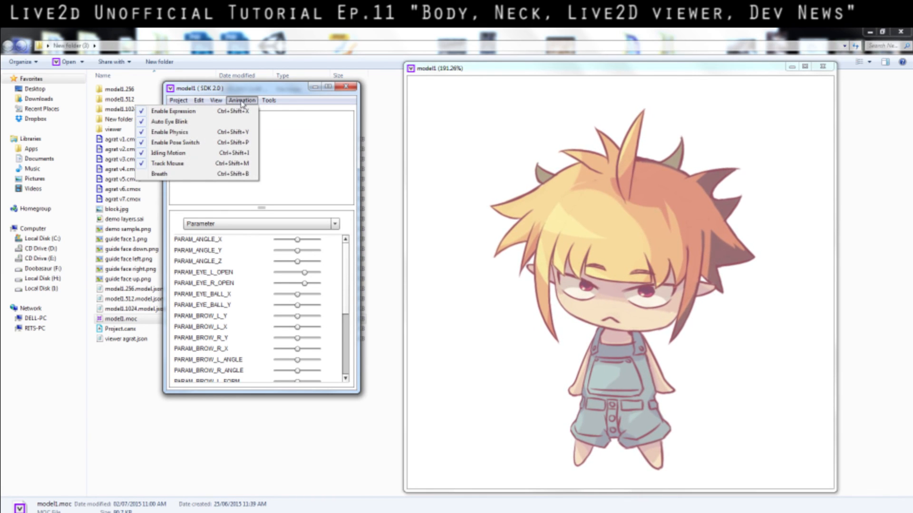
left_click(212, 175)
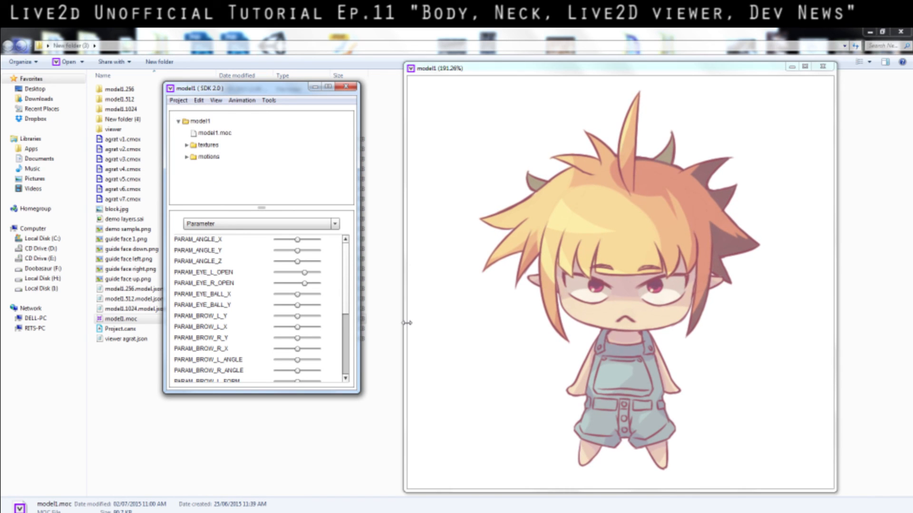
Preview the head, eyes and body tracking the pointer around the face, feet and both sides of the character.
left_click_drag(628, 383, 610, 268)
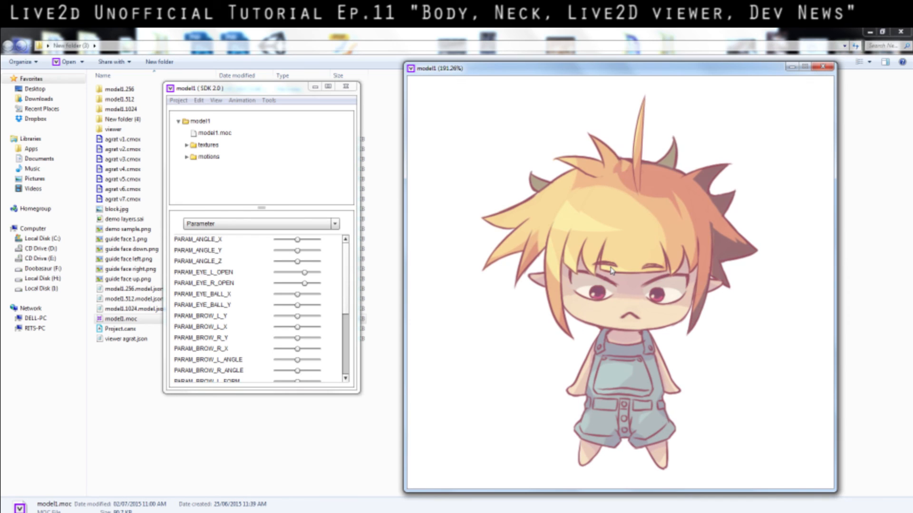
left_click_drag(641, 341, 590, 286)
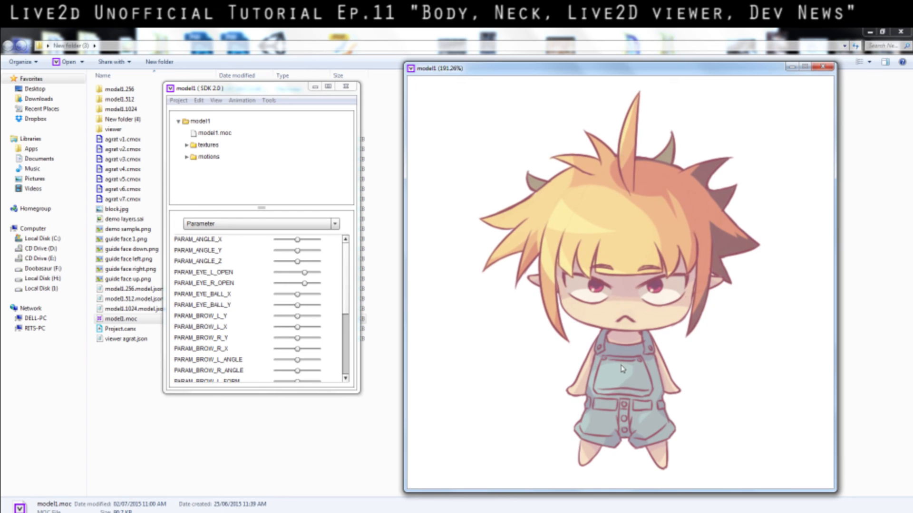
left_click_drag(595, 355, 597, 455)
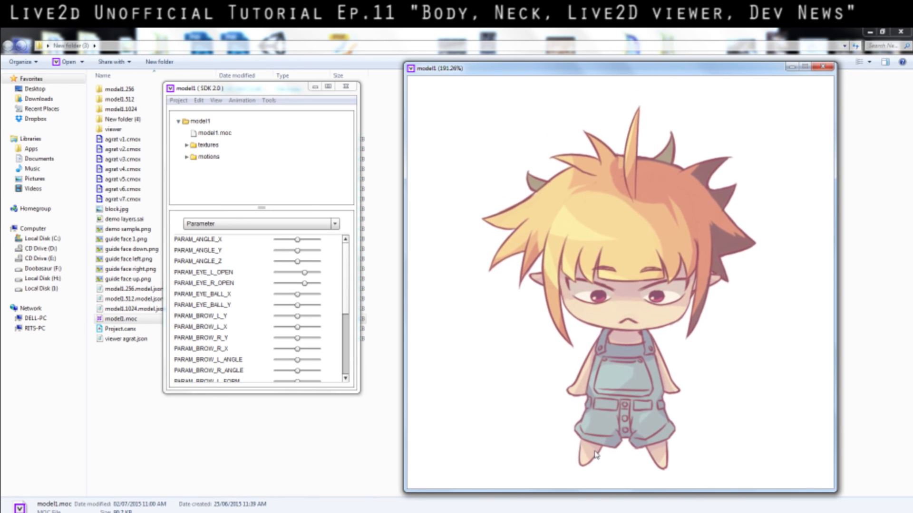
left_click_drag(597, 455, 697, 433)
left_click_drag(570, 167, 502, 422)
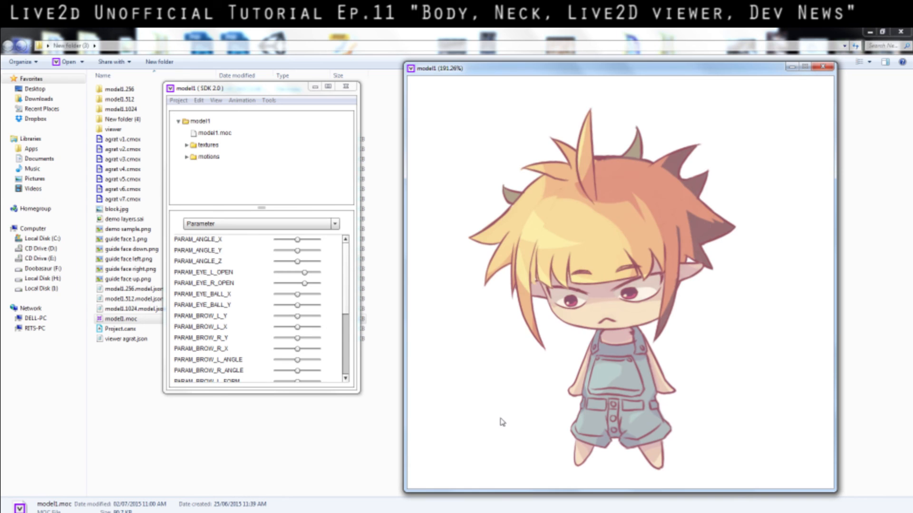
left_click_drag(407, 221, 637, 468)
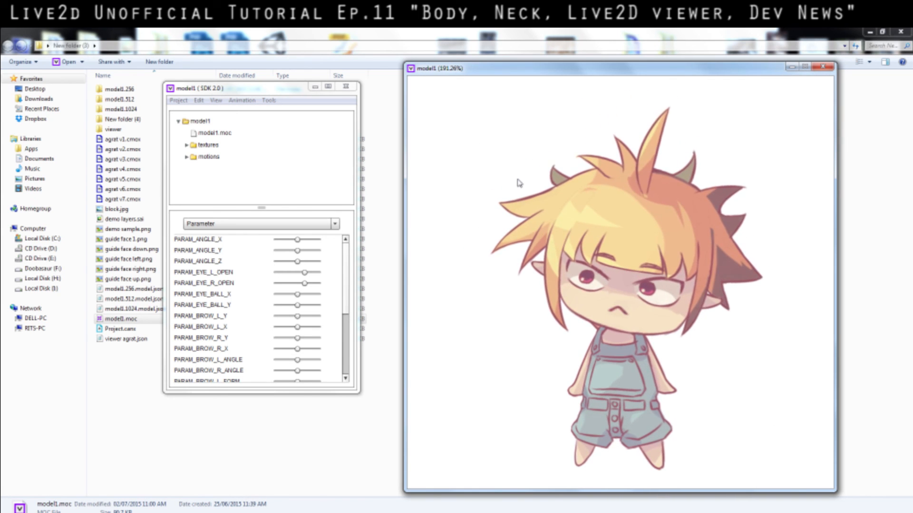
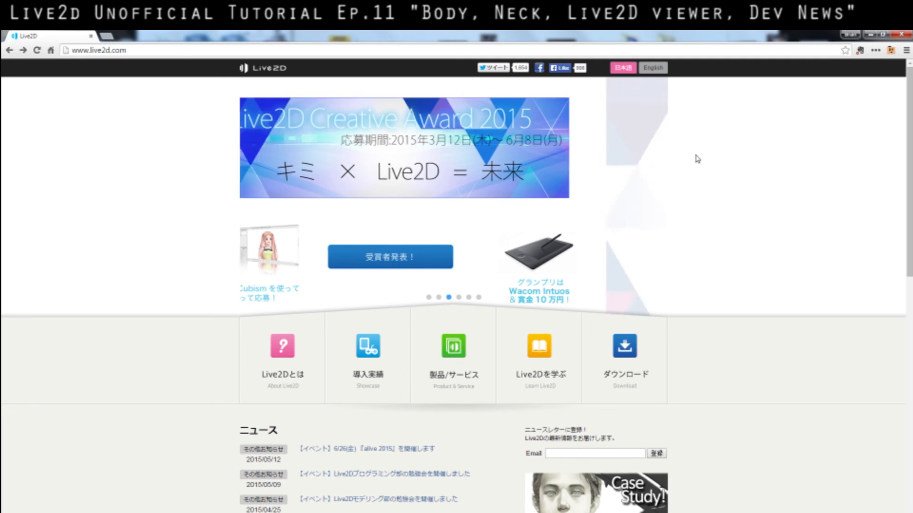
Open the community forum from the English Live2D website's Learn Live2D page and skim its recent discussions.
left_click(650, 69)
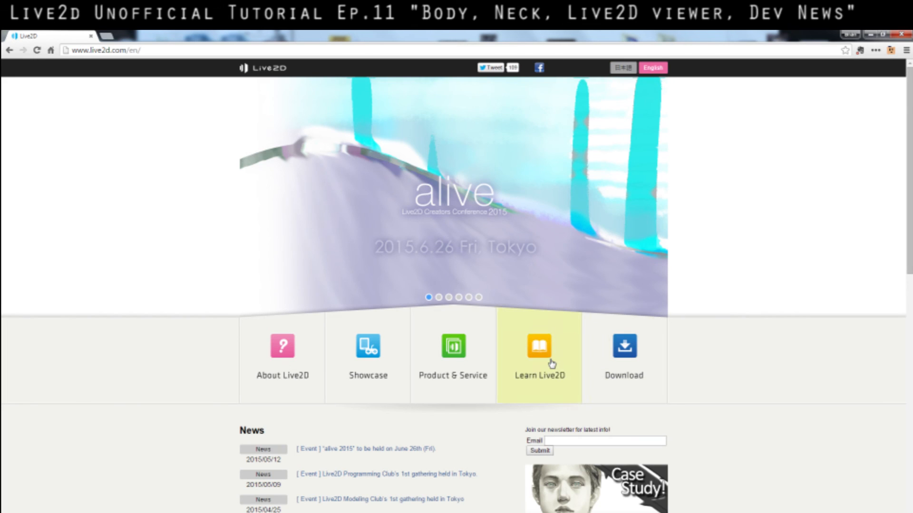
left_click(560, 393)
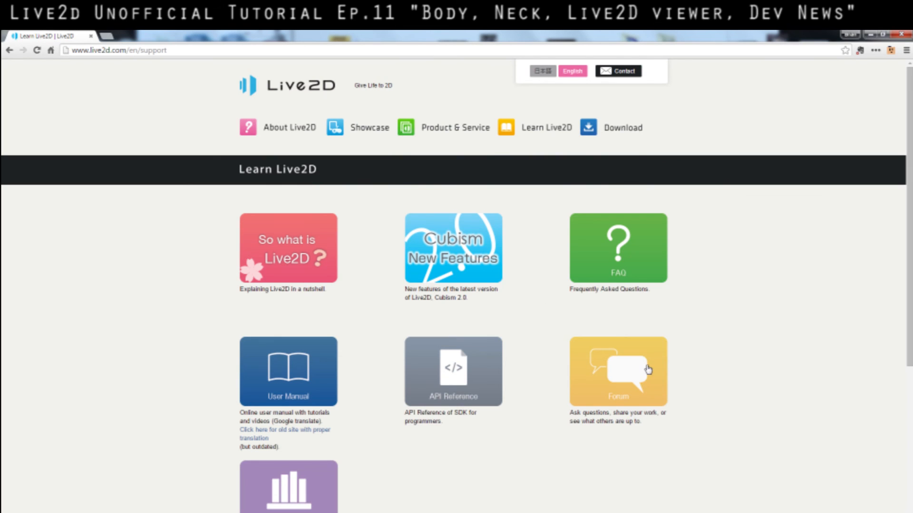
left_click(623, 384)
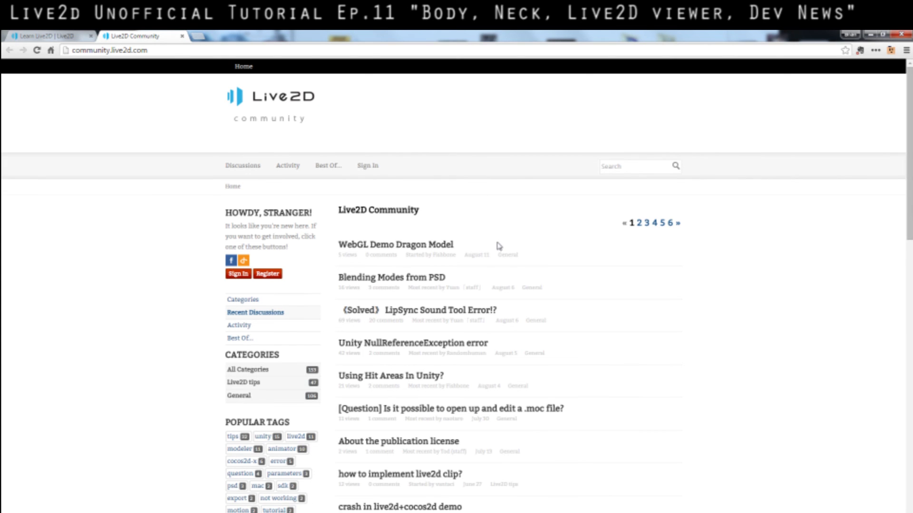
scroll(497, 268, "down", 1)
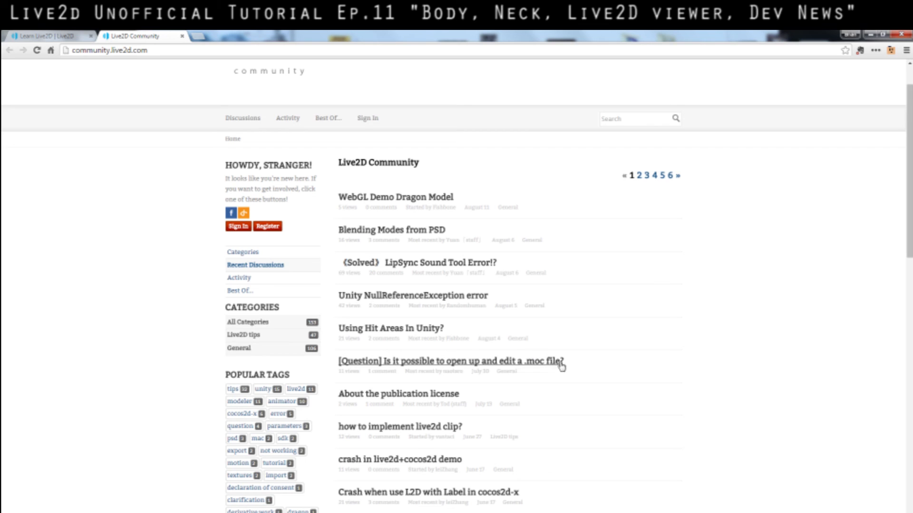
scroll(329, 479, "down", 1)
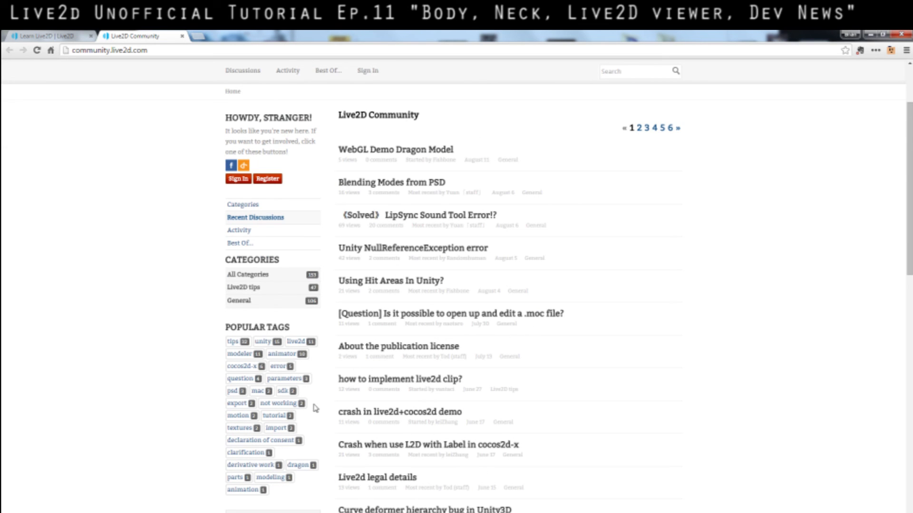
scroll(494, 329, "up", 2)
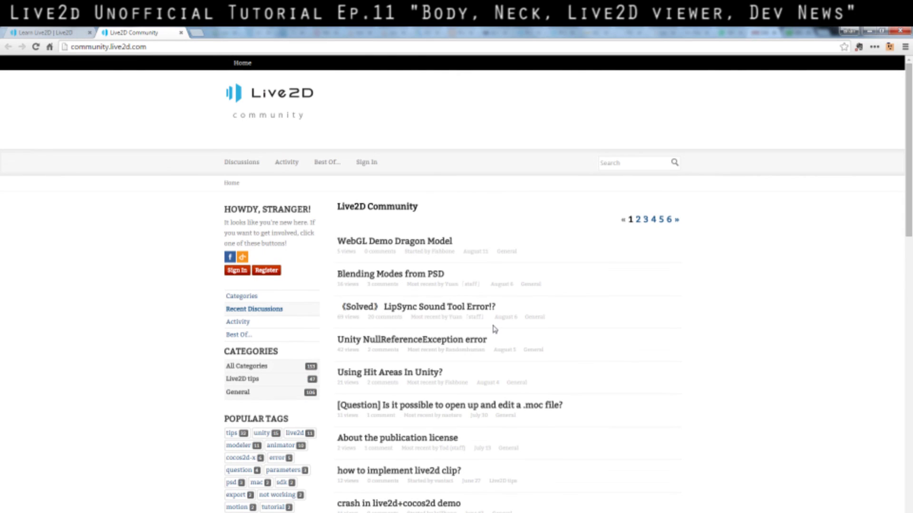